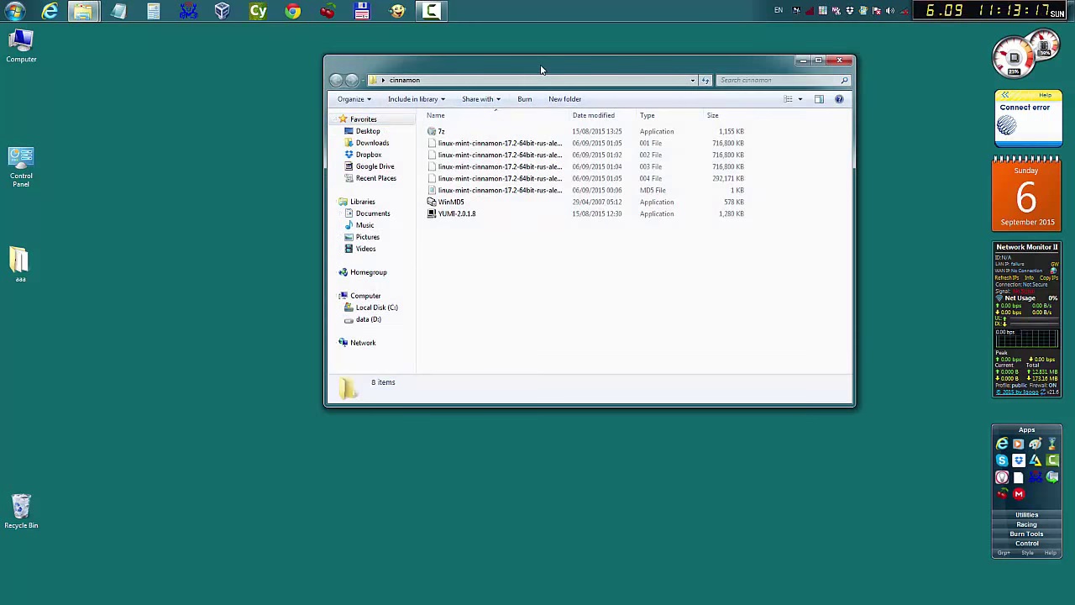
- Move the cinnamon folder window further left and drag its corner to enlarge it
drag(541, 70, 378, 71)
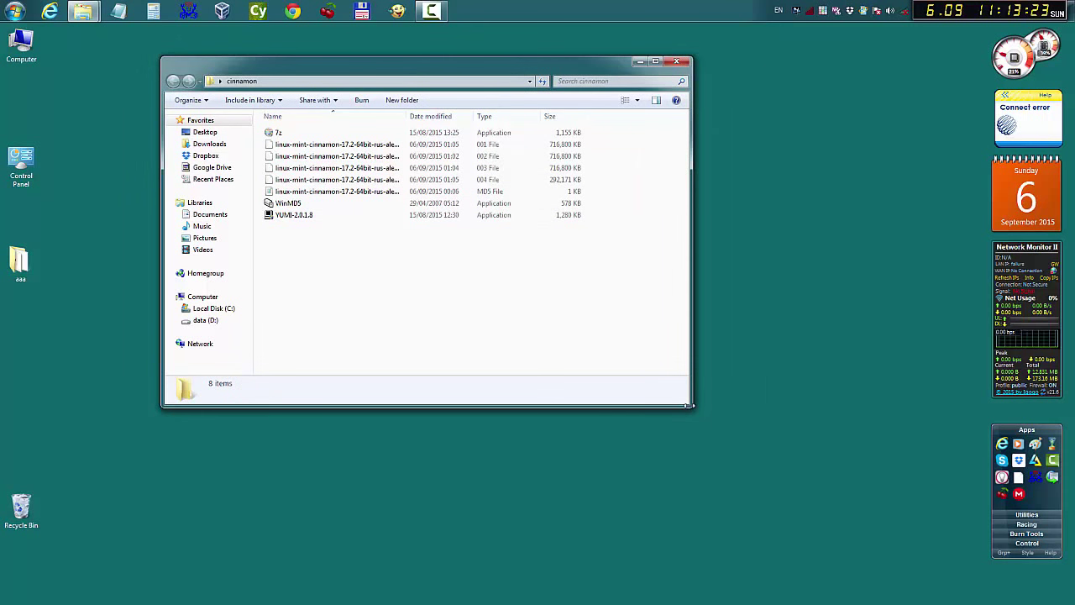
drag(688, 407, 826, 417)
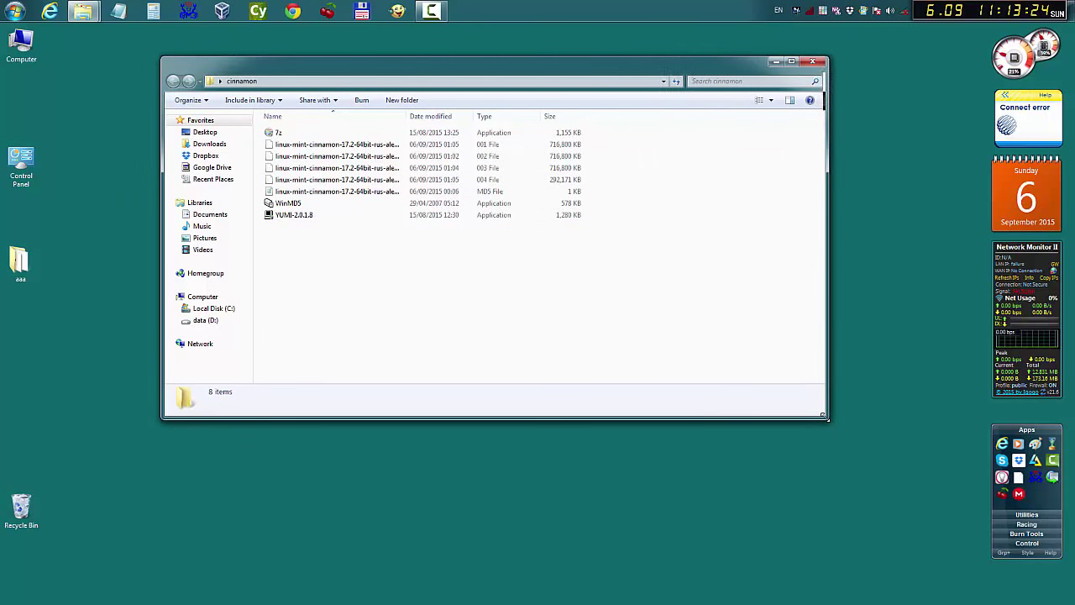
- Show the cinnamon folder in Details view with a Name column wide enough for full file names
click(773, 102)
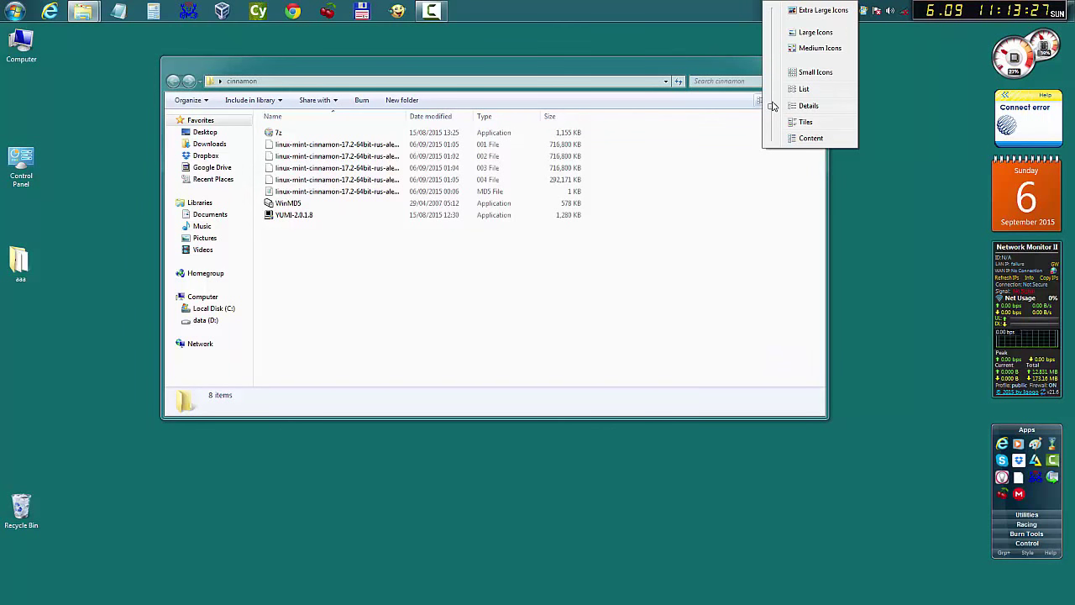
click(793, 49)
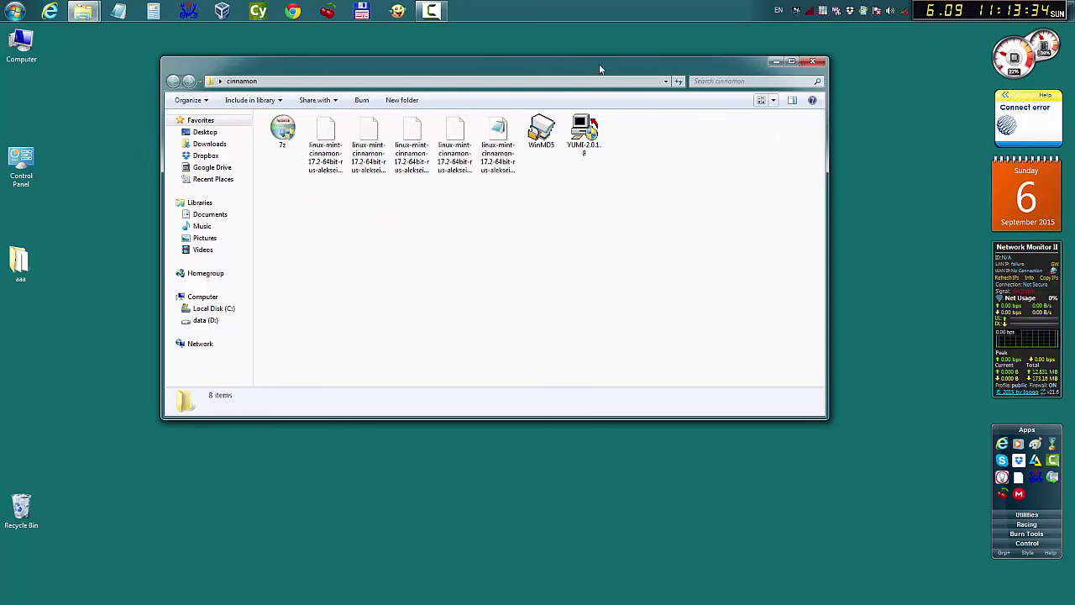
drag(599, 69, 566, 61)
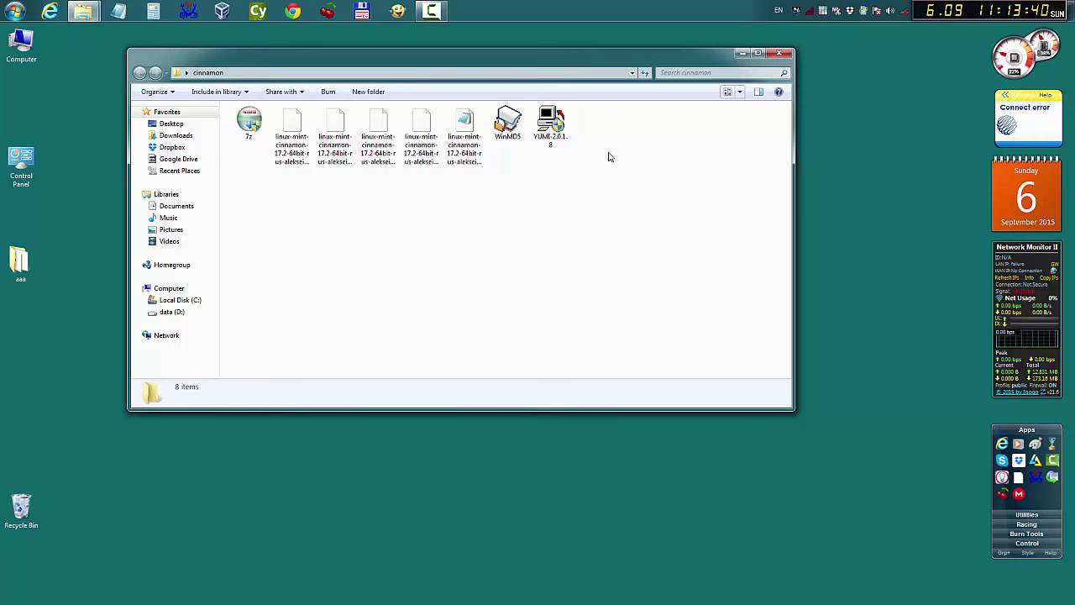
click(738, 93)
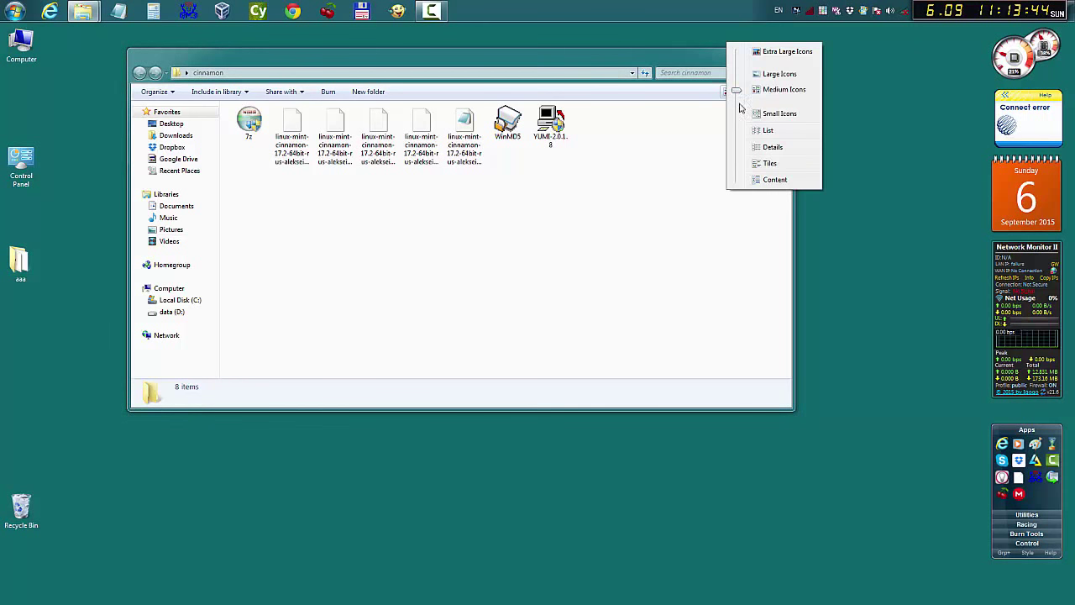
click(771, 147)
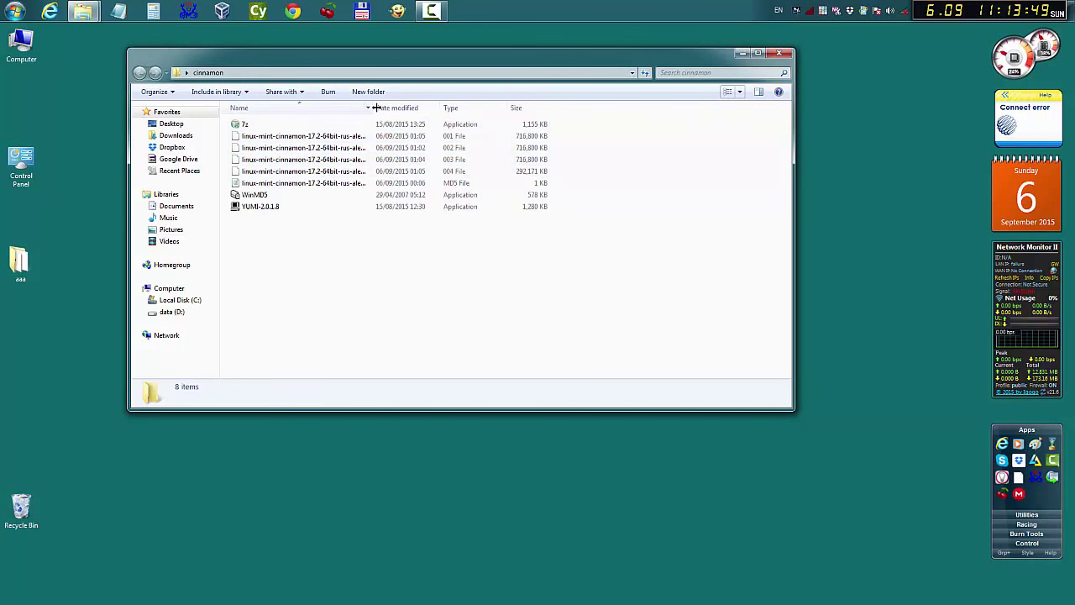
drag(376, 108, 445, 108)
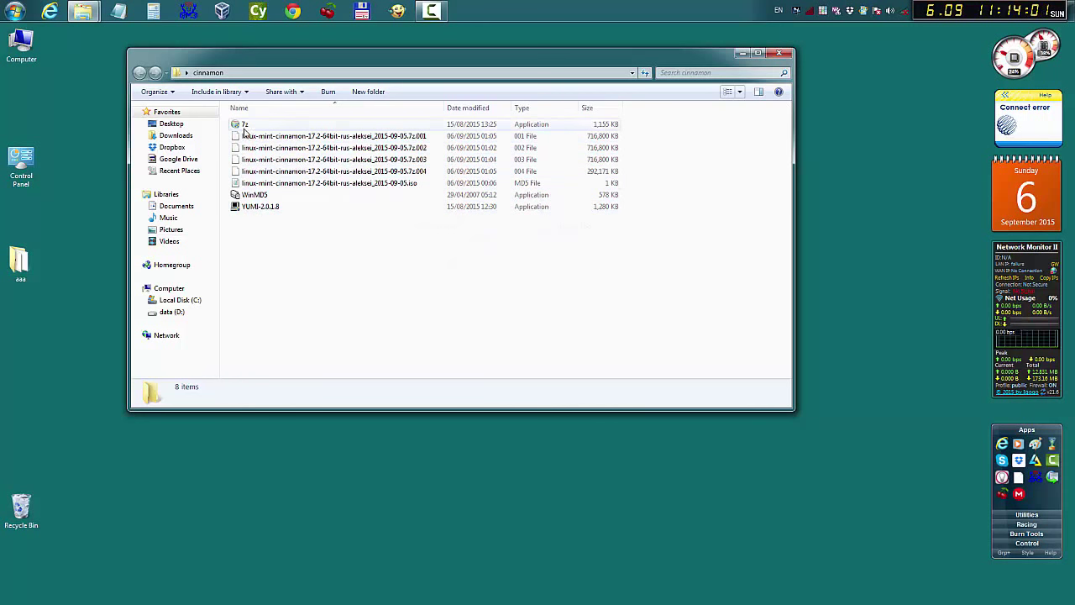
- Run the 7z installer to install 7-Zip 9.38 beta, then minimize the cinnamon folder window
click(237, 126)
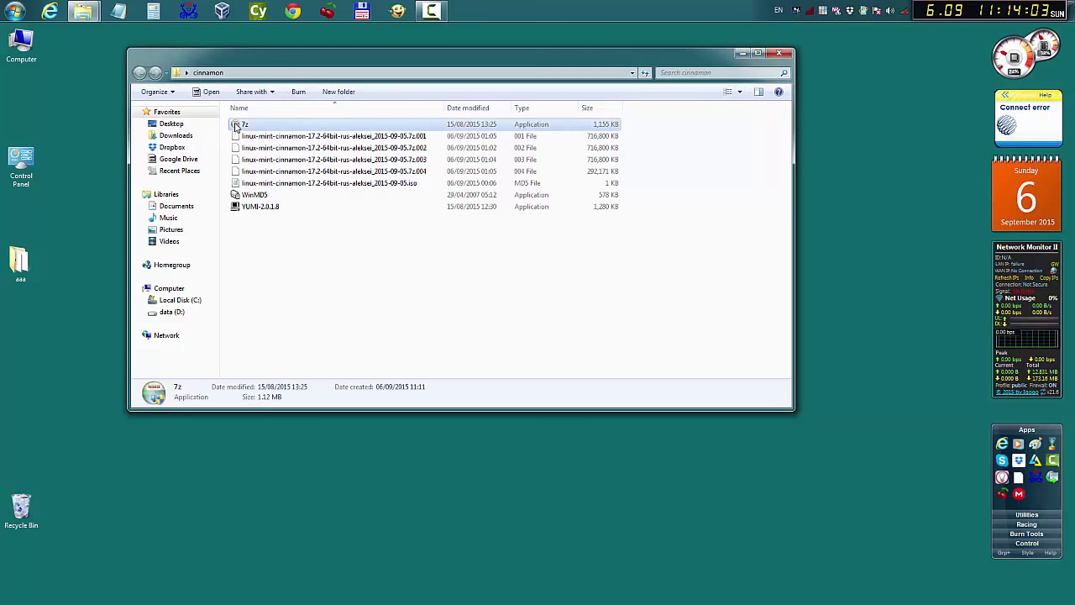
double_click(237, 126)
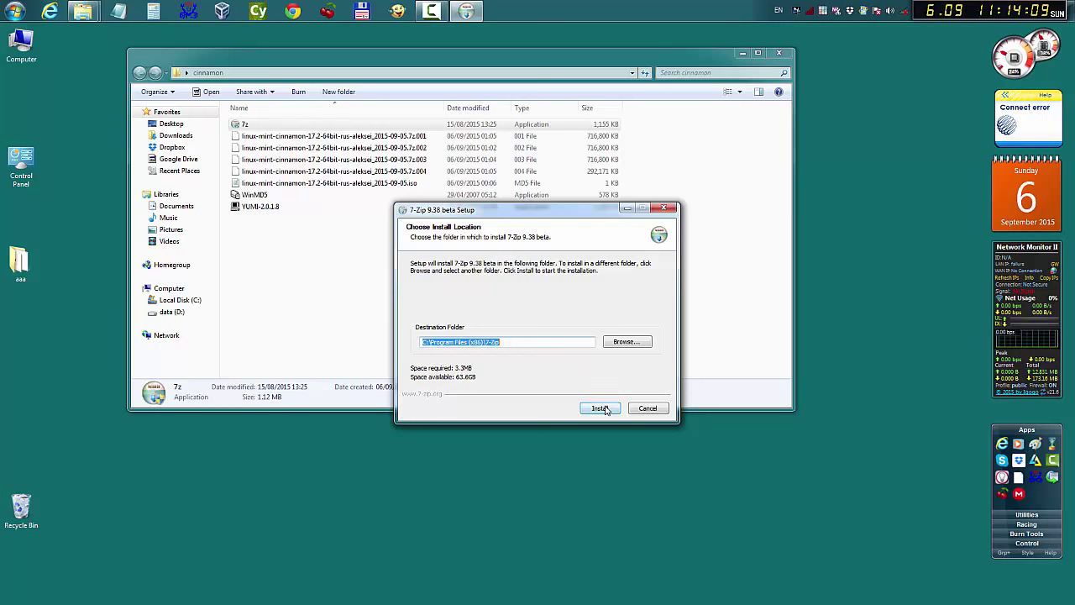
click(604, 408)
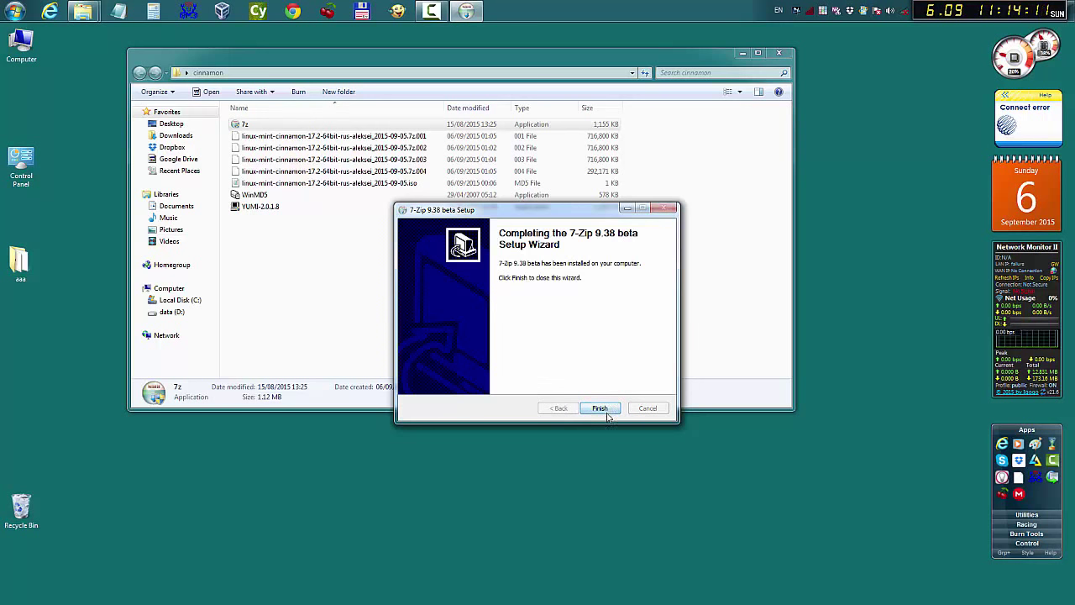
click(607, 412)
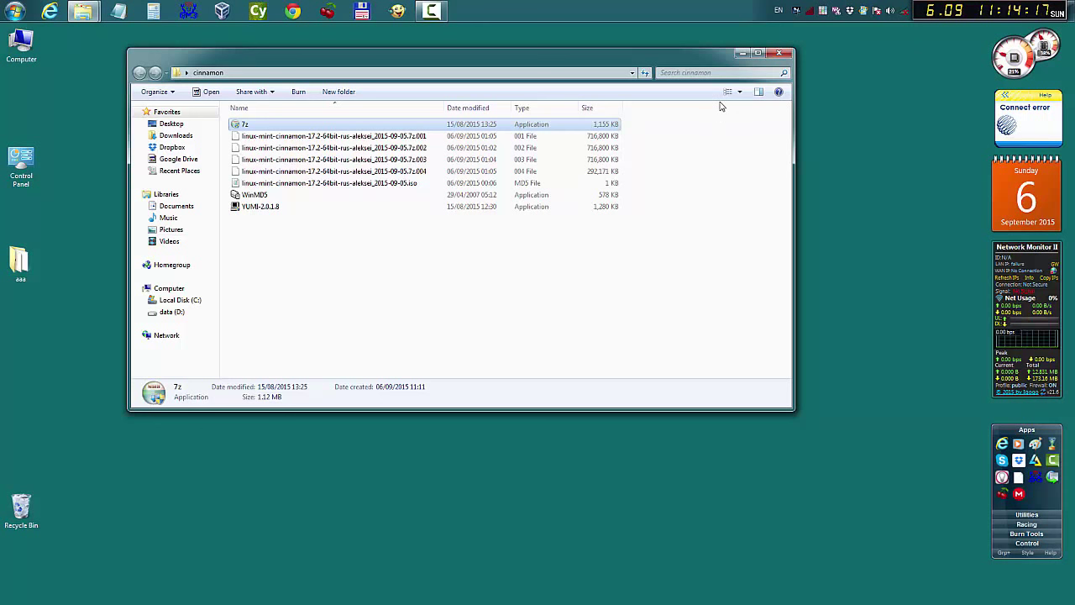
click(741, 54)
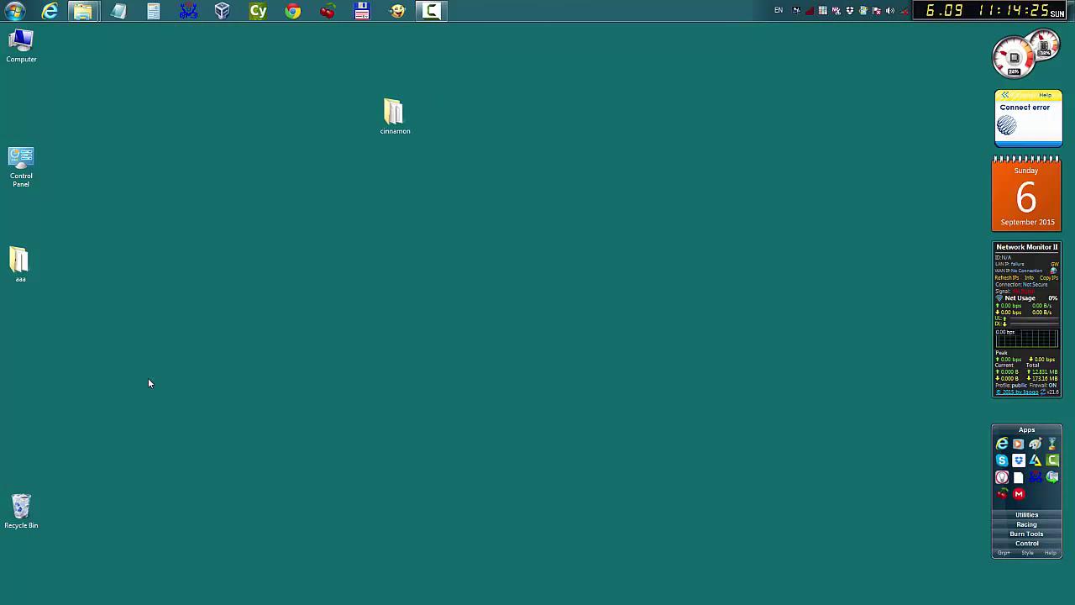
- Launch 7-Zip File Manager from Start > All Programs > 7-Zip
click(15, 12)
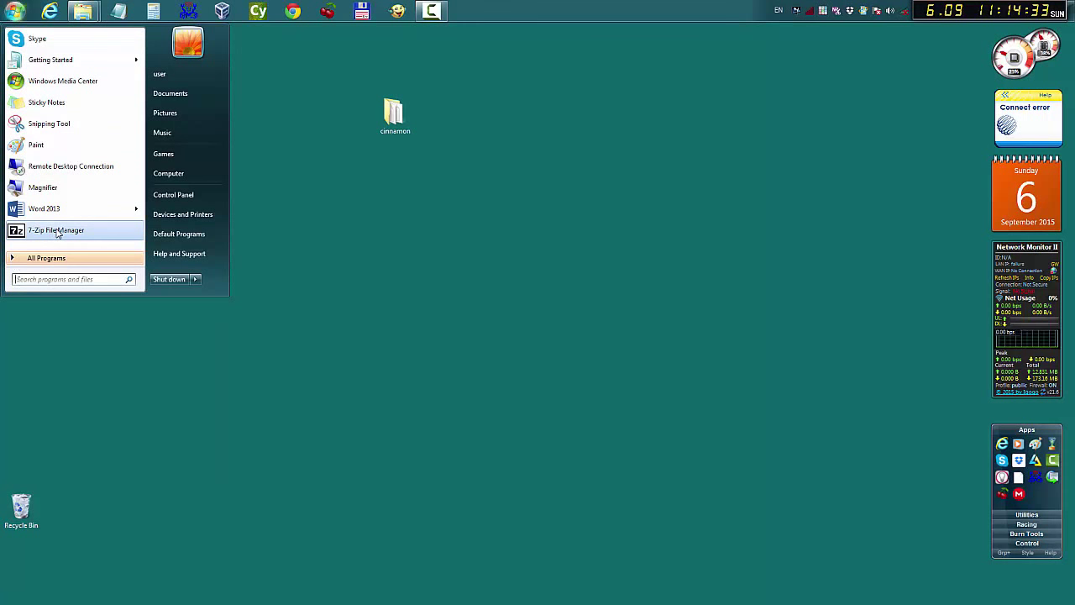
click(62, 258)
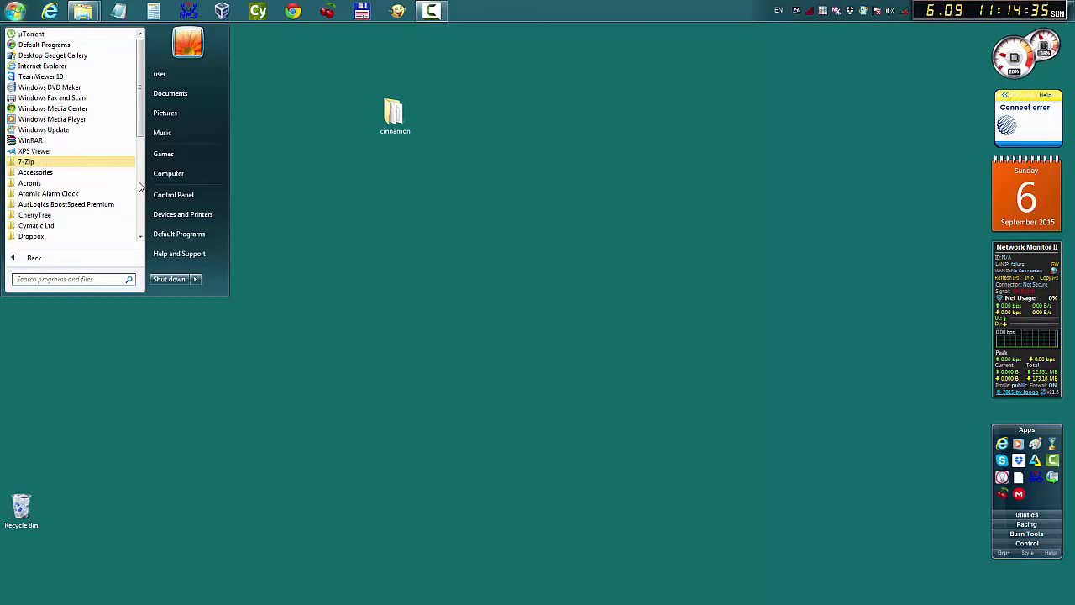
click(75, 163)
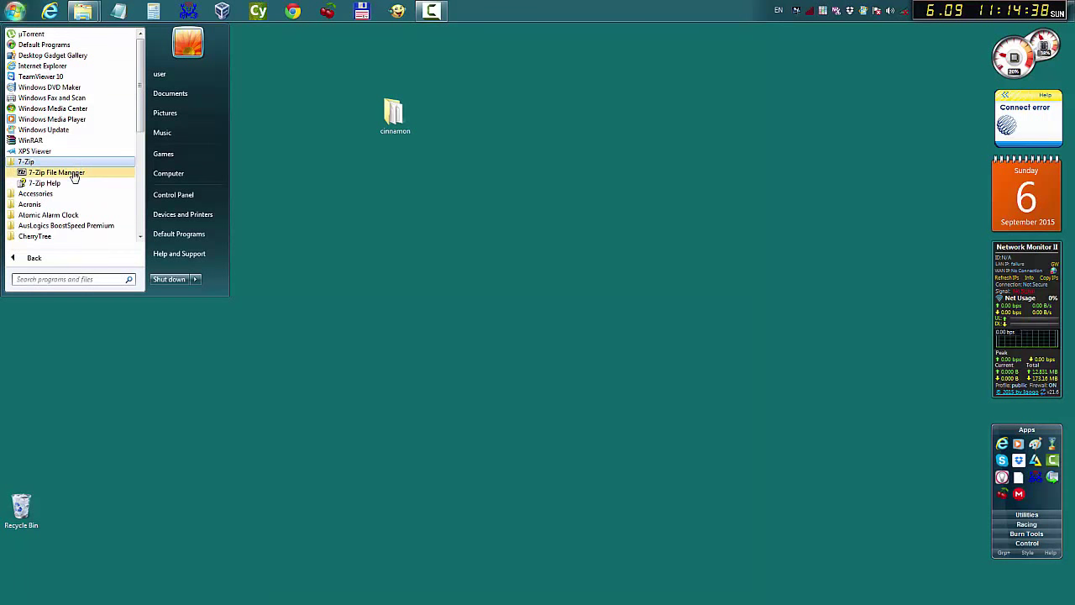
click(74, 174)
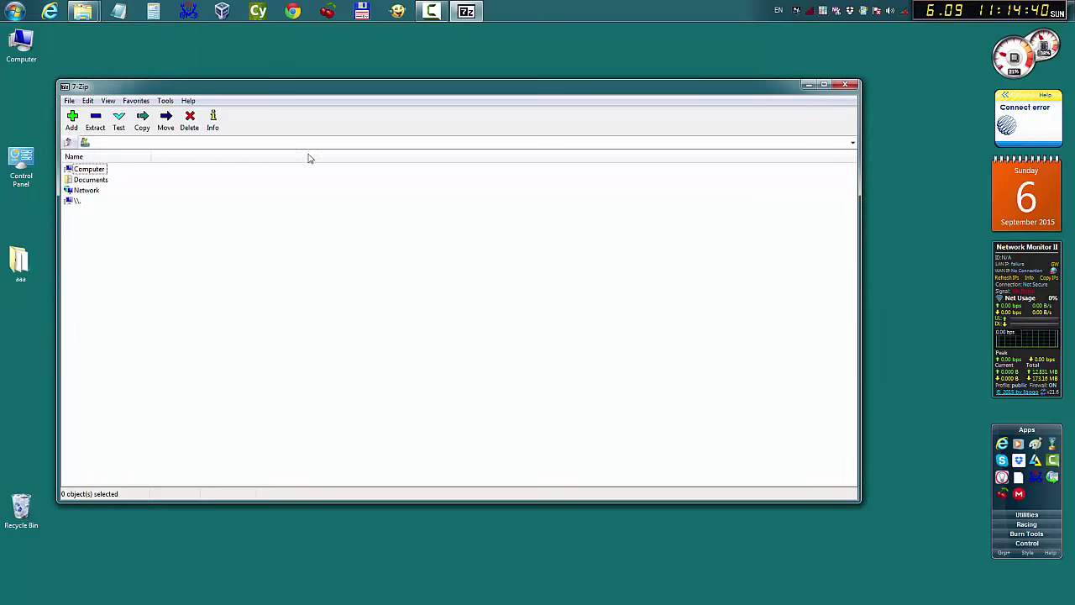
- Center the 7-Zip window, try Extract with nothing selected, and dismiss the no-files error
drag(524, 93, 630, 58)
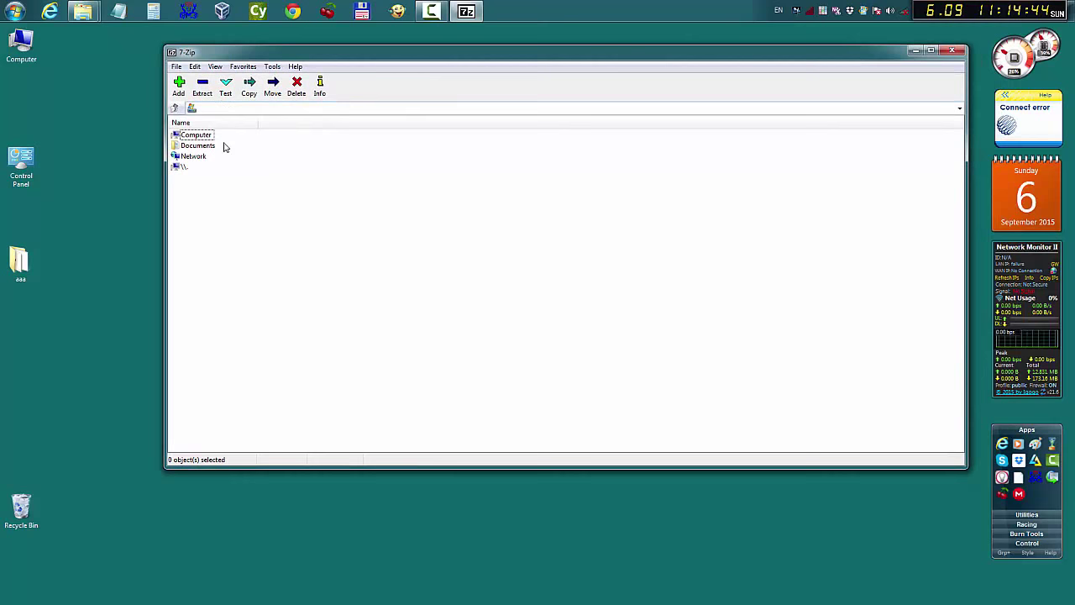
click(203, 88)
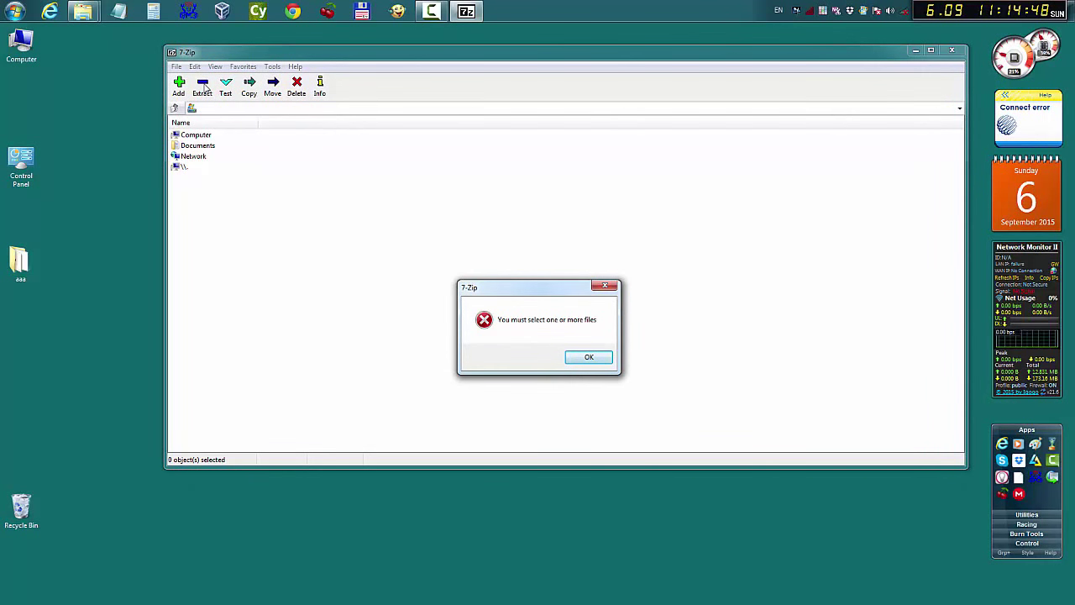
click(585, 358)
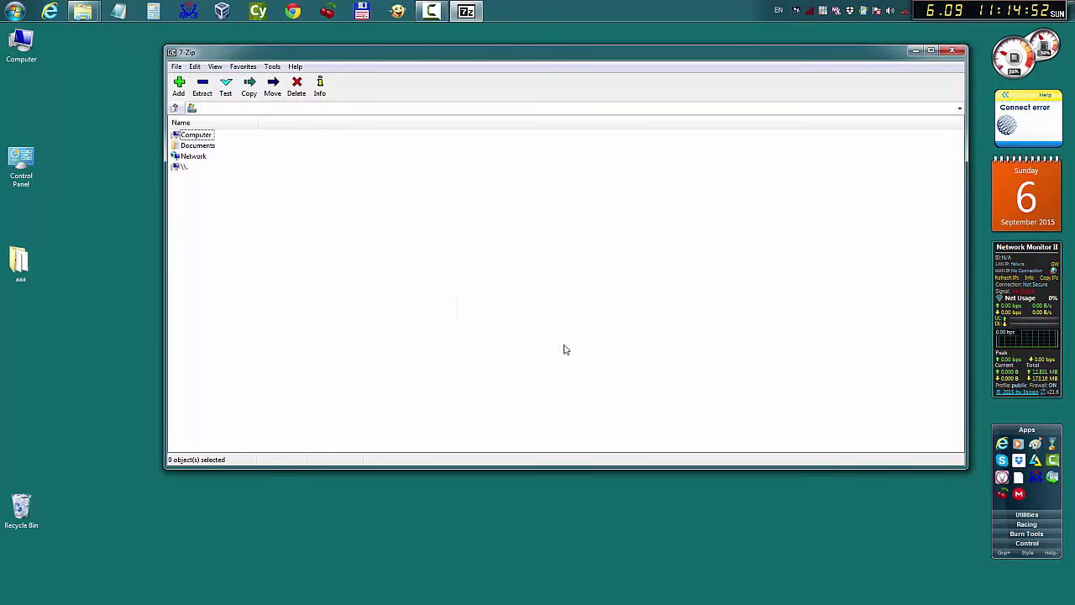
- Browse to C:\Users\user\Desktop\cinnamon, widen the Name column, and select the .7z.001 archive part
double_click(182, 136)
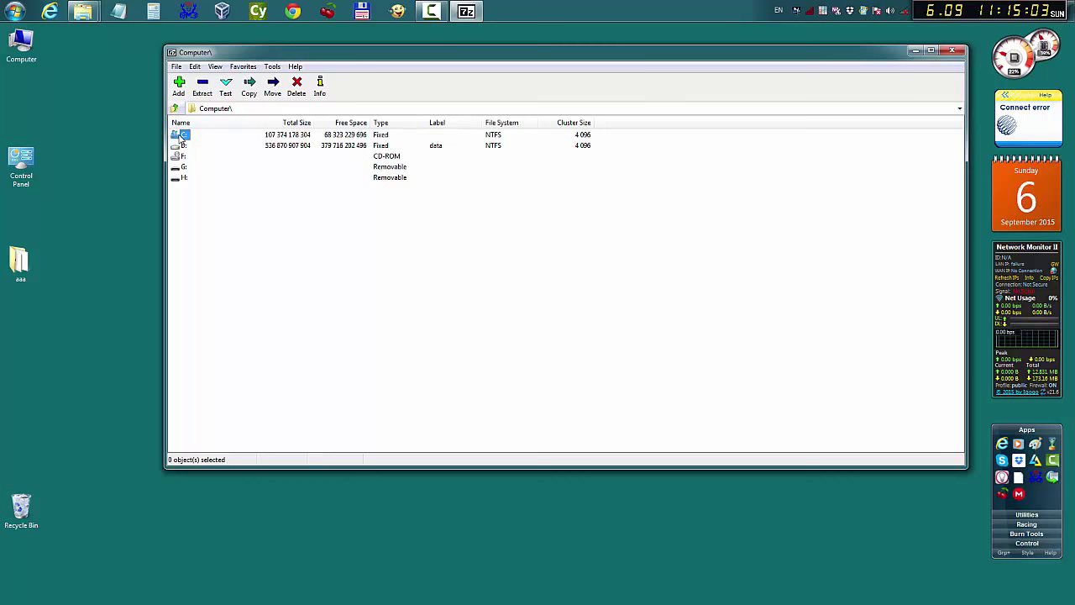
double_click(180, 136)
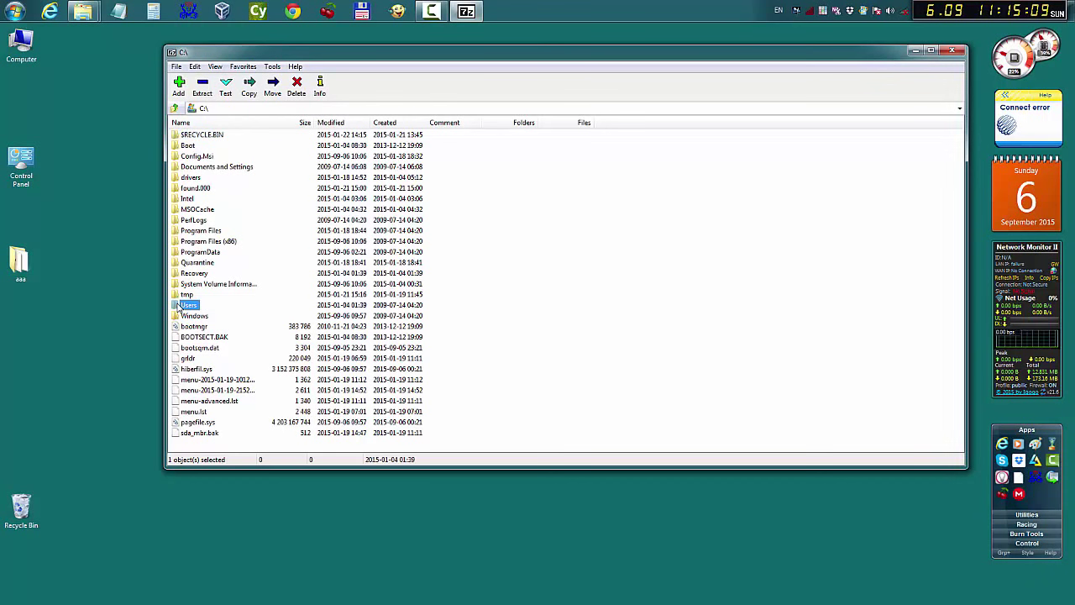
double_click(179, 307)
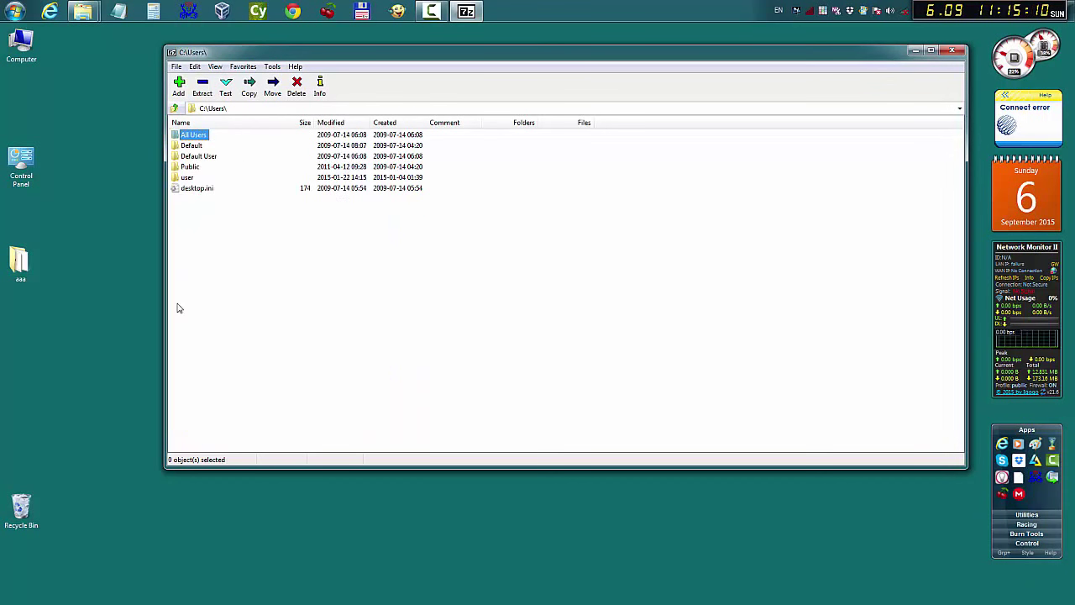
double_click(178, 180)
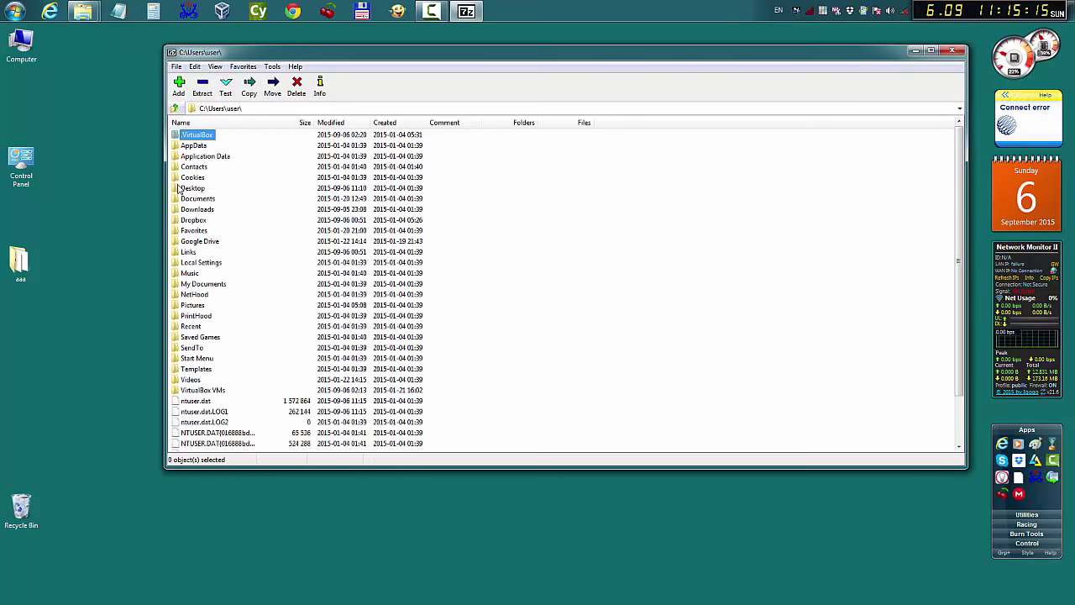
double_click(178, 189)
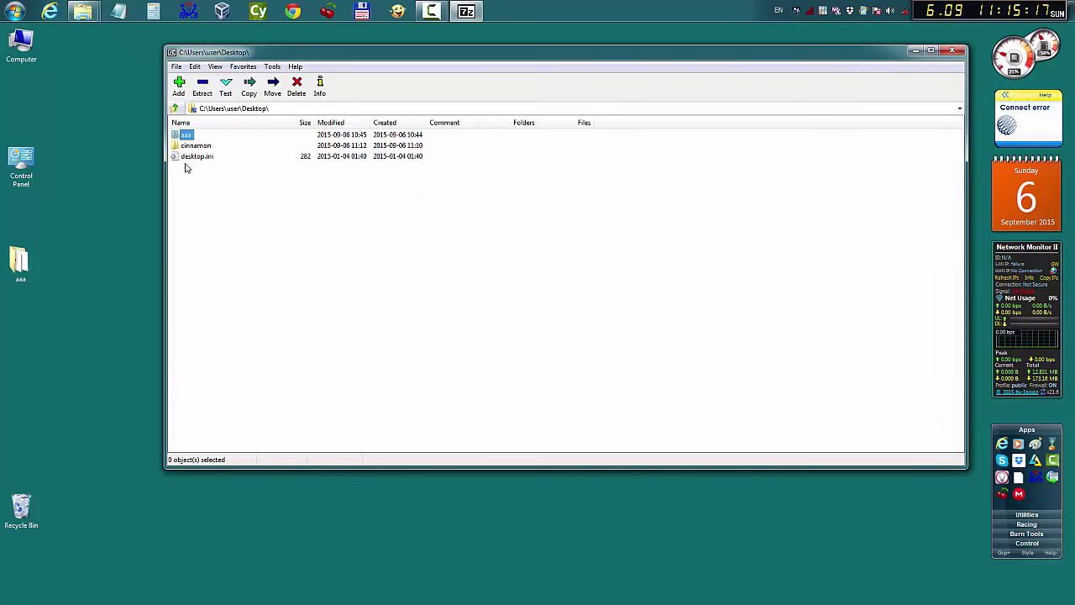
double_click(178, 146)
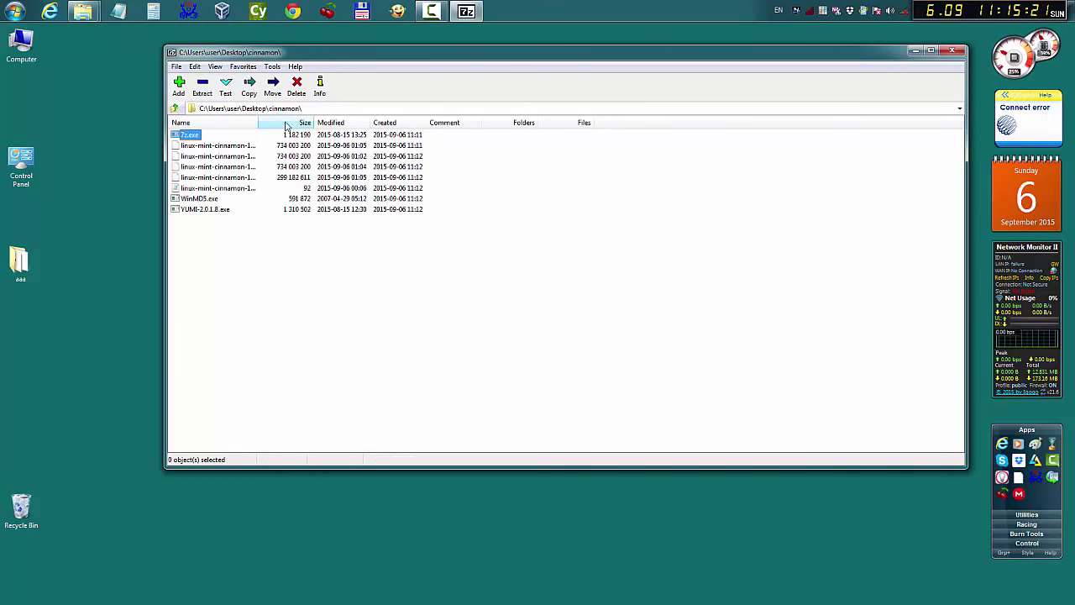
drag(259, 125, 408, 136)
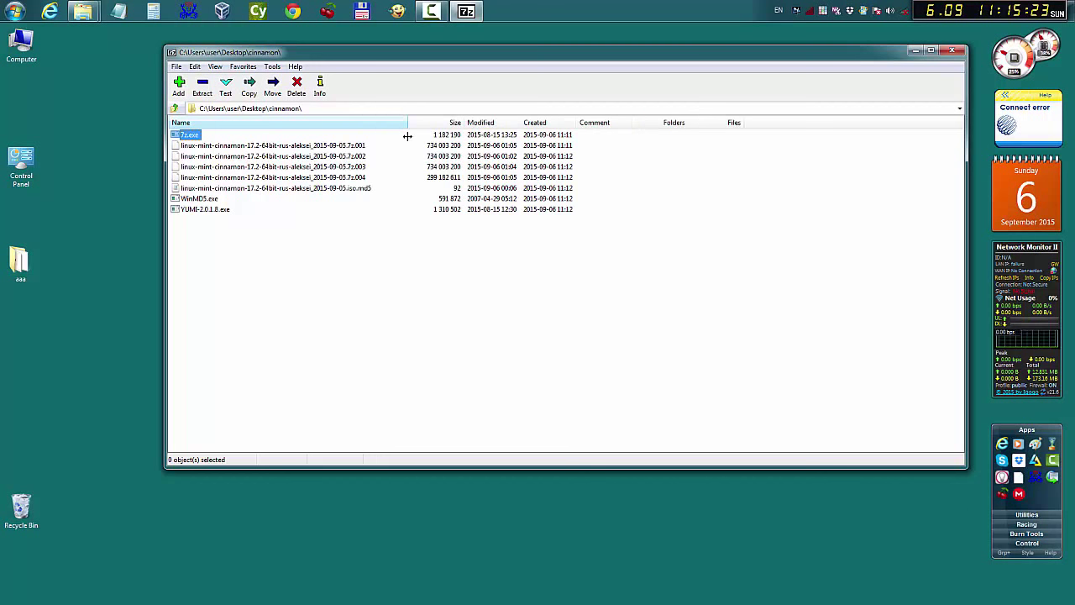
click(273, 147)
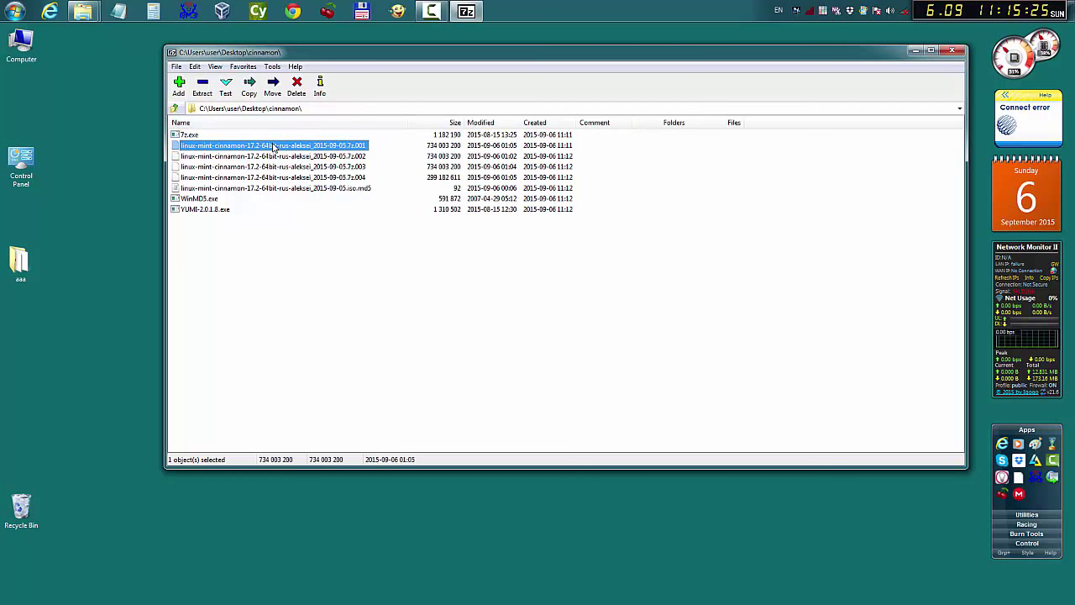
- Extract the .7z.001 split archive with the default Extract settings into a new folder
click(202, 84)
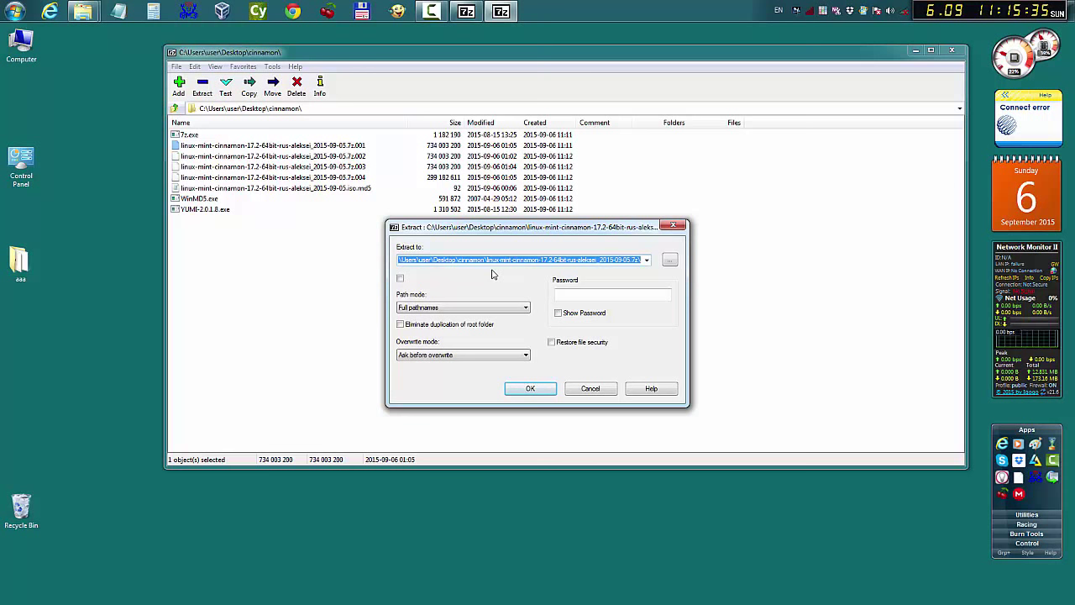
click(531, 389)
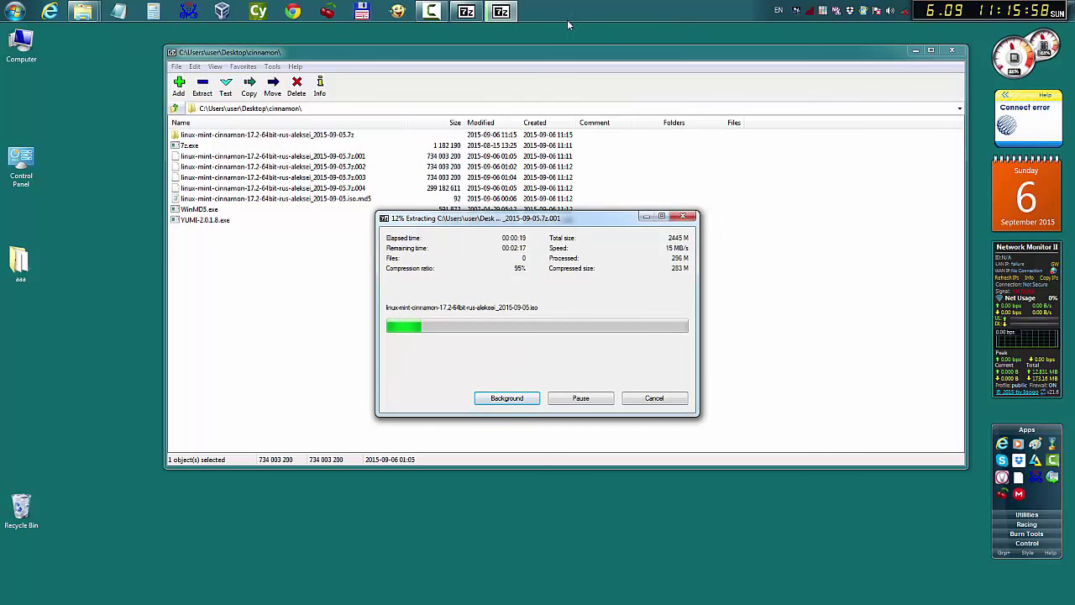
click(432, 11)
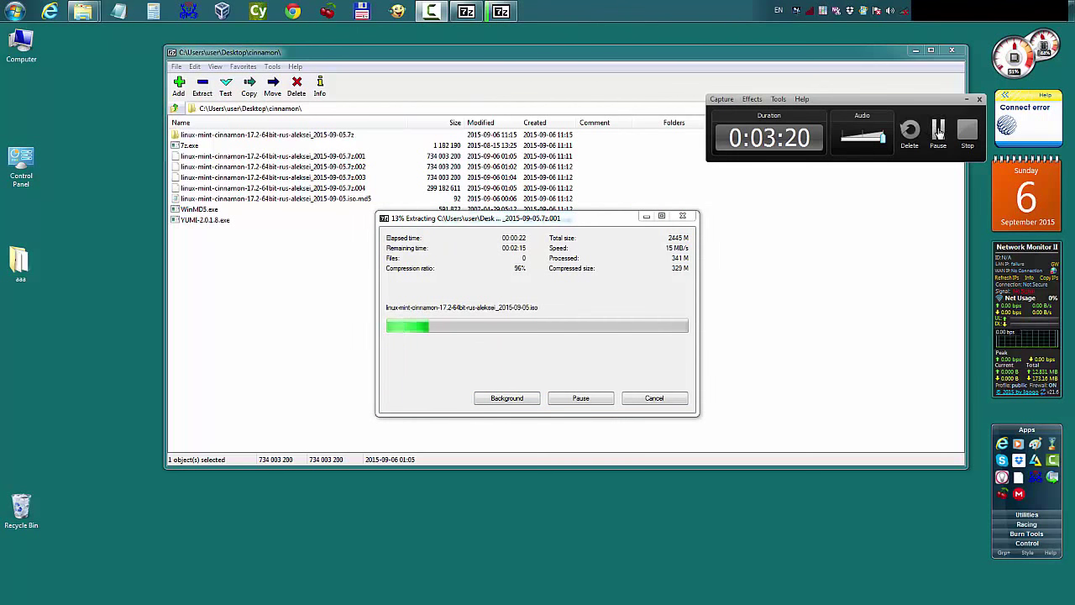
click(924, 127)
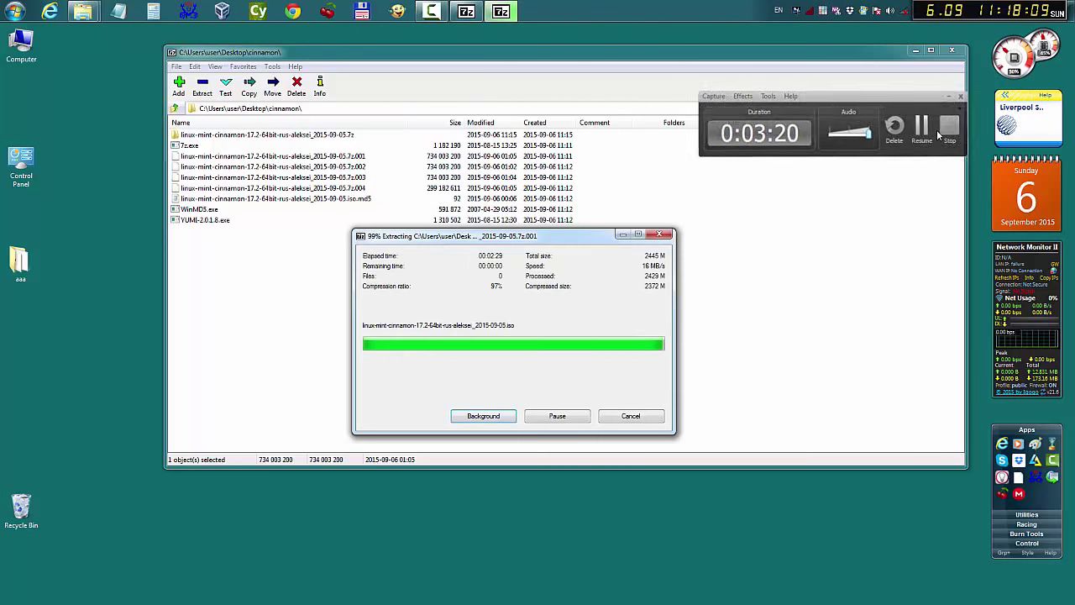
click(936, 130)
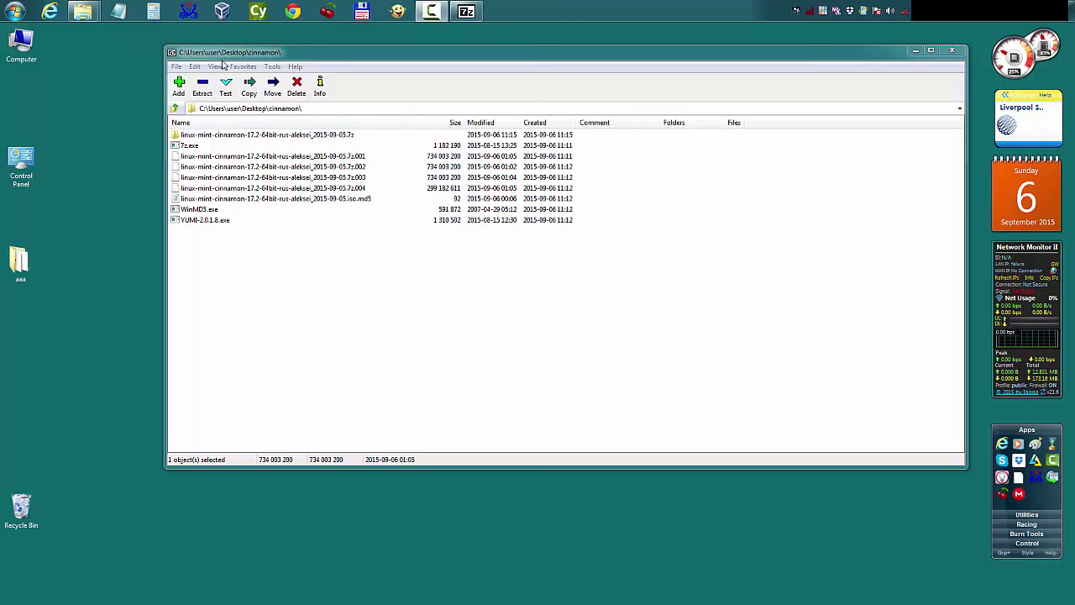
- Close 7-Zip, restore the cinnamon Explorer window from the taskbar, and move it right
click(952, 53)
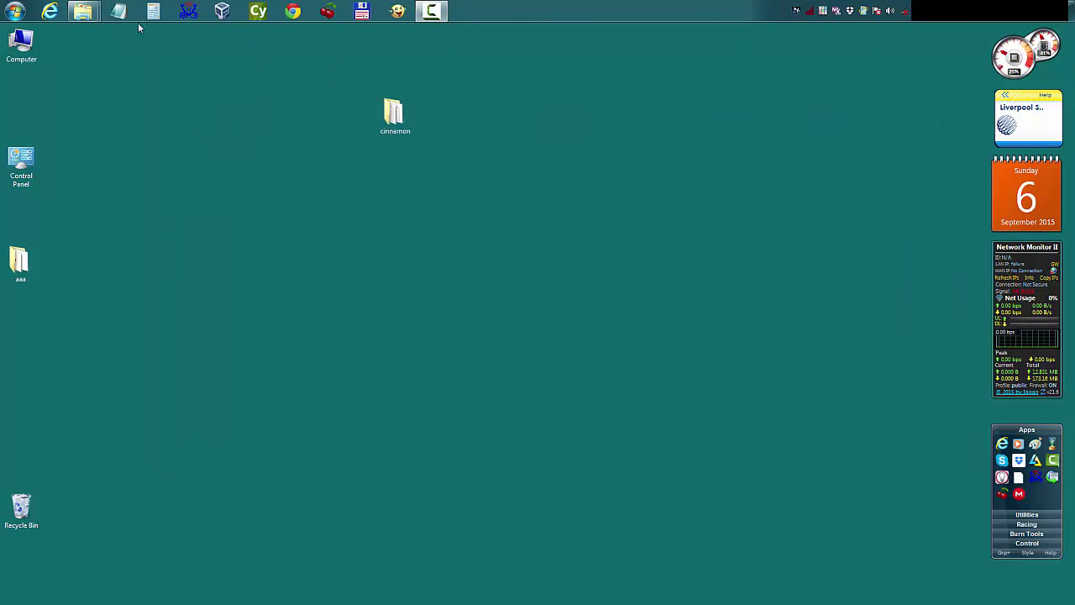
mouse_move(92, 13)
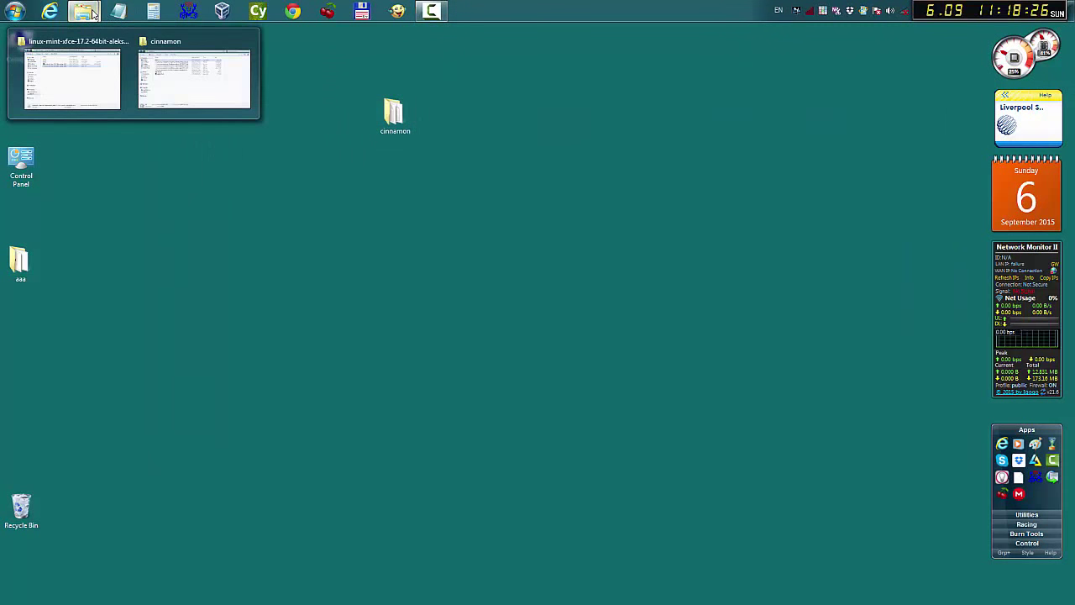
click(165, 76)
click(166, 76)
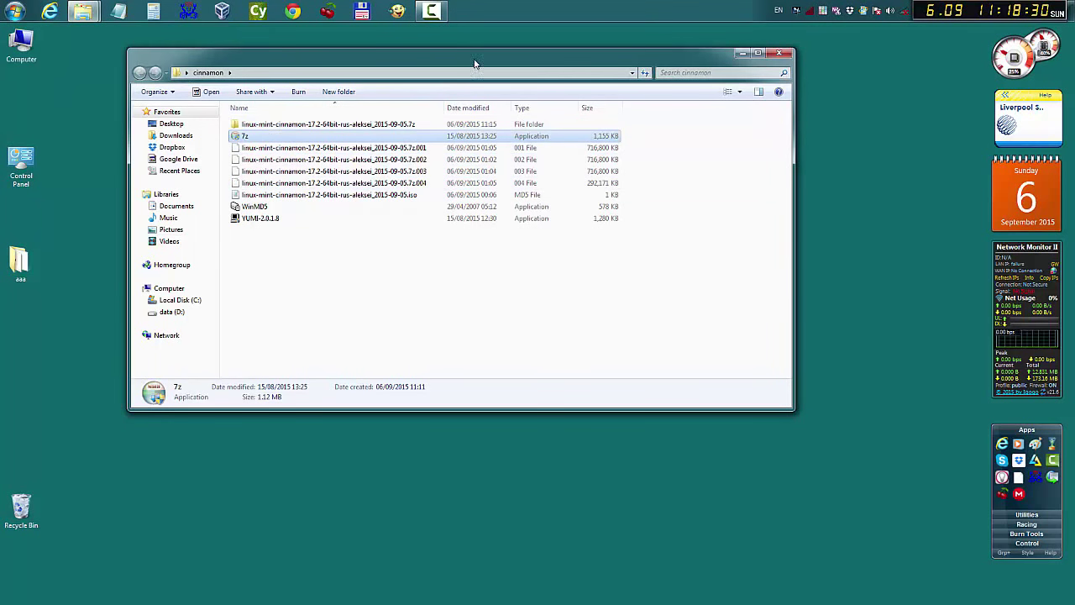
drag(475, 62, 554, 67)
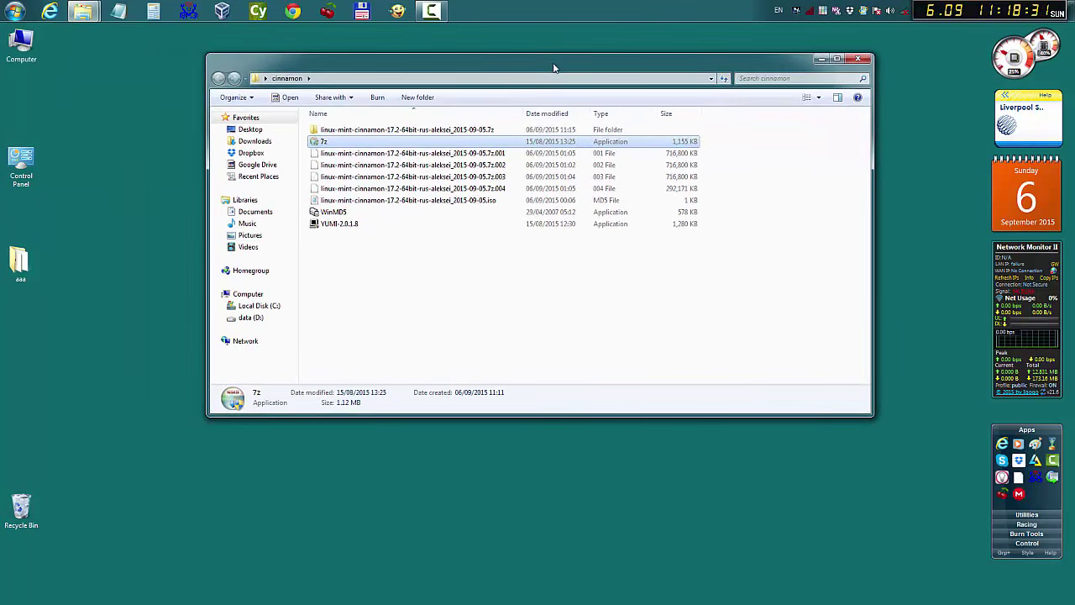
double_click(380, 132)
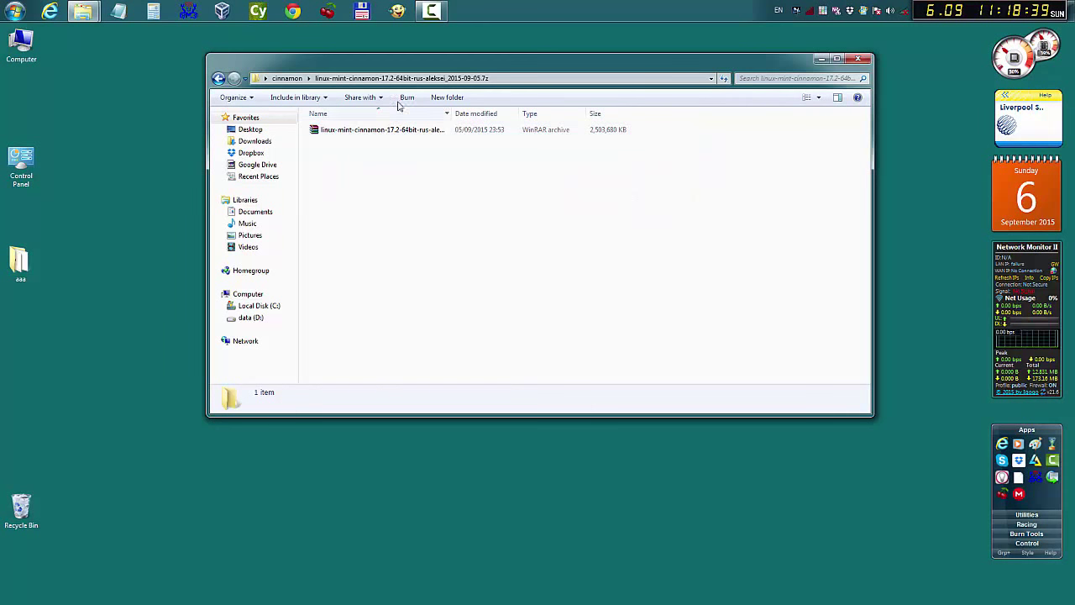
click(288, 79)
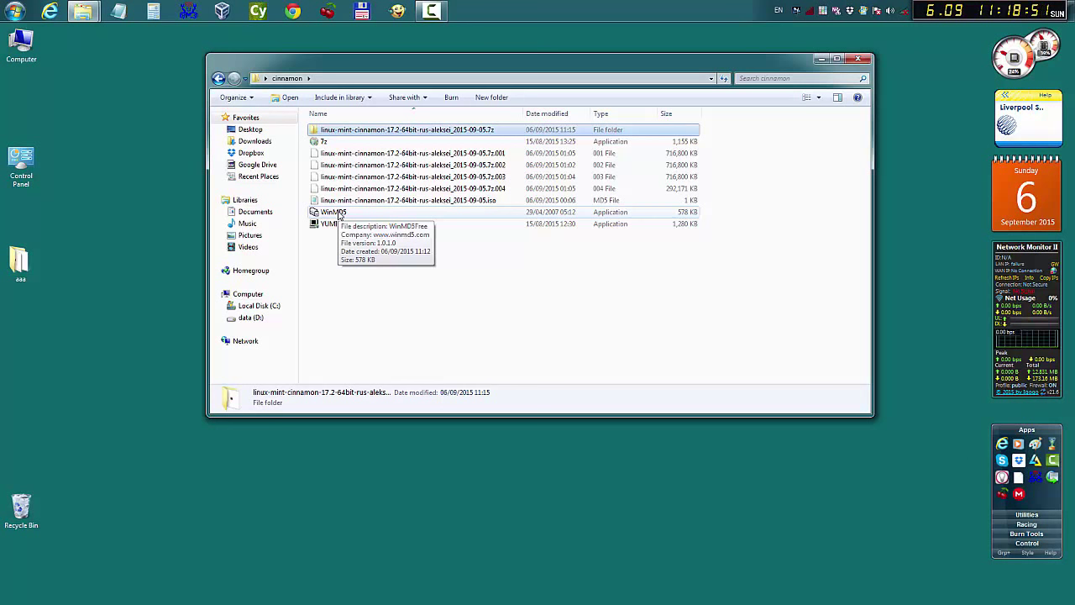
click(386, 203)
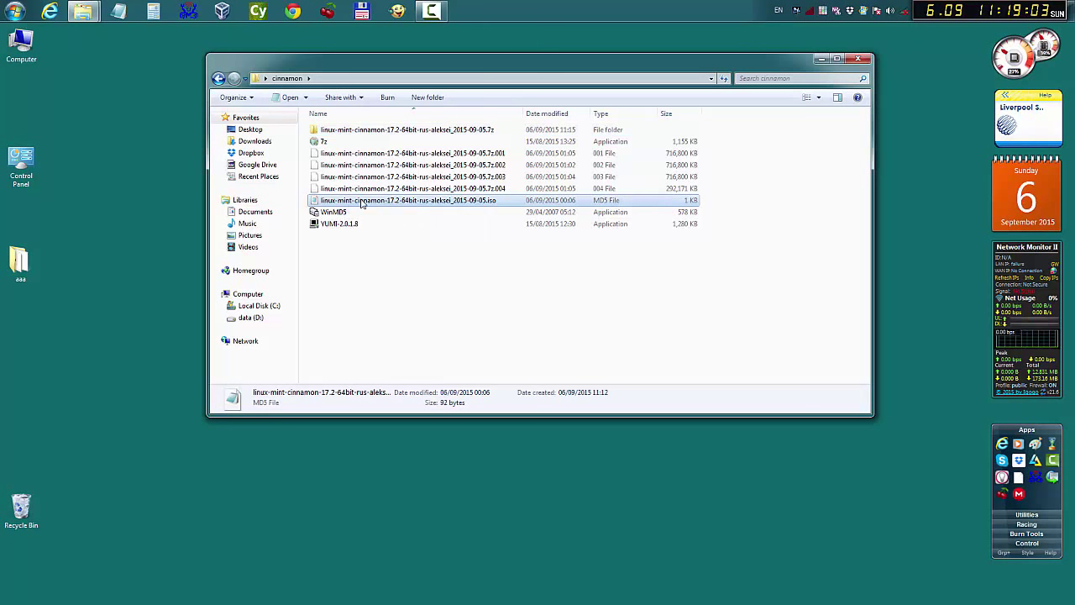
double_click(451, 202)
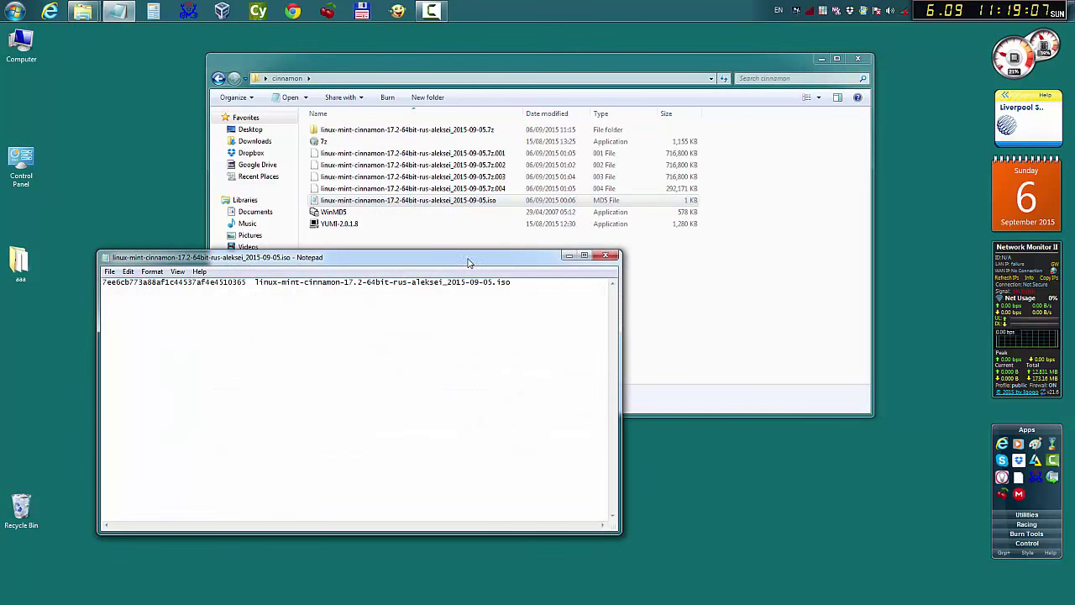
drag(469, 263, 476, 276)
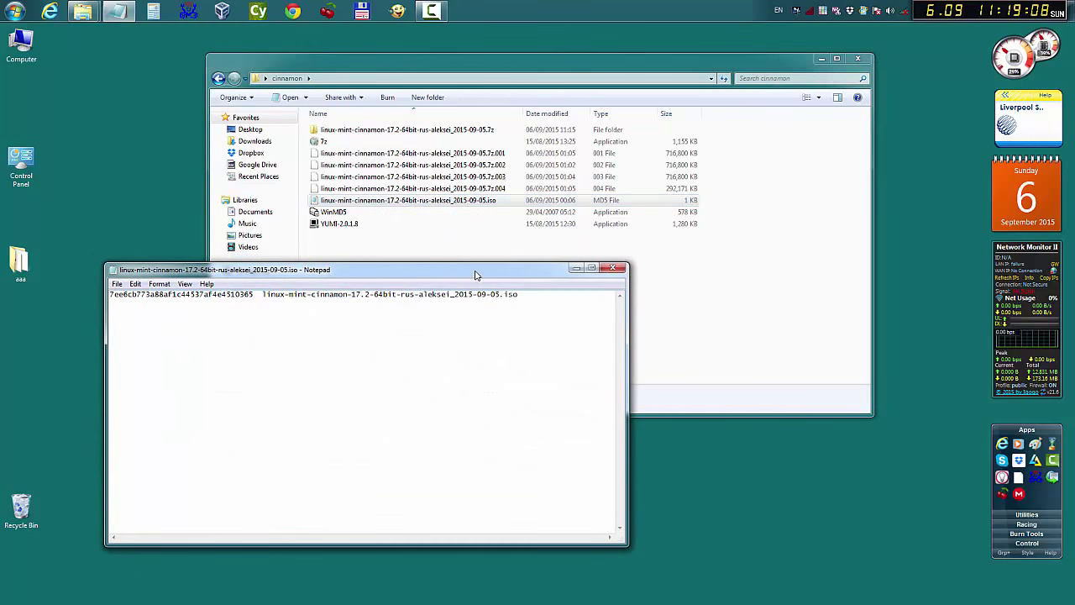
click(614, 269)
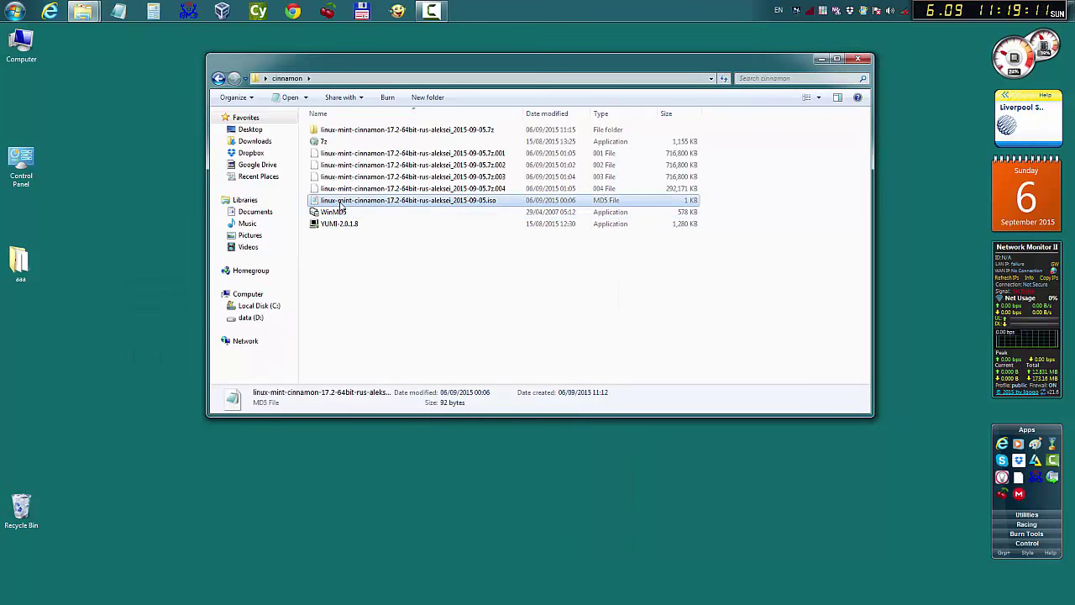
right_click(346, 202)
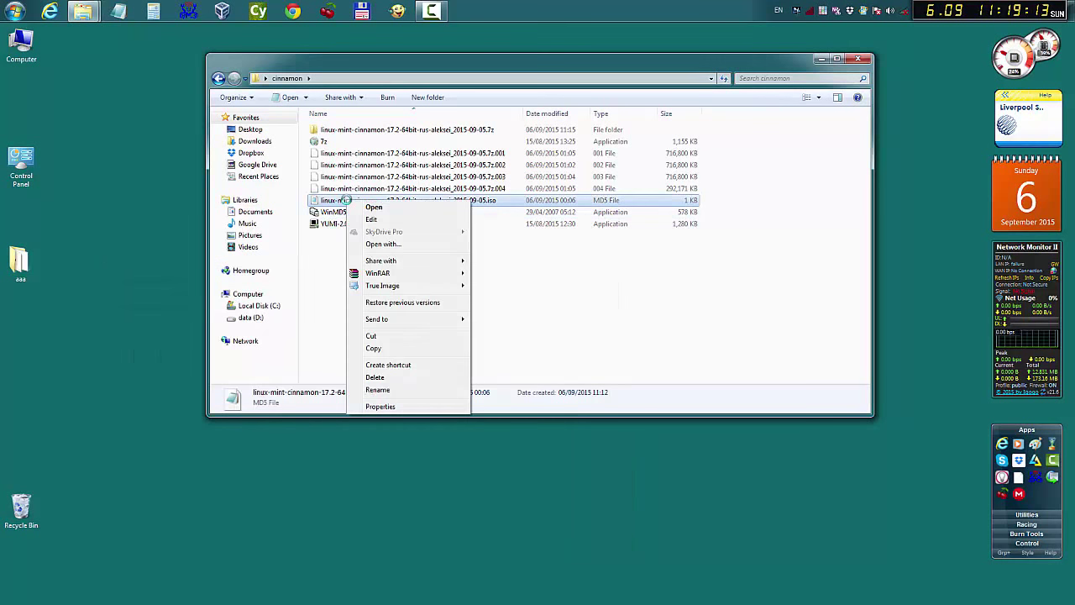
- Open the ISO's .md5 checksum file in Notepad and launch WinMD5
click(392, 244)
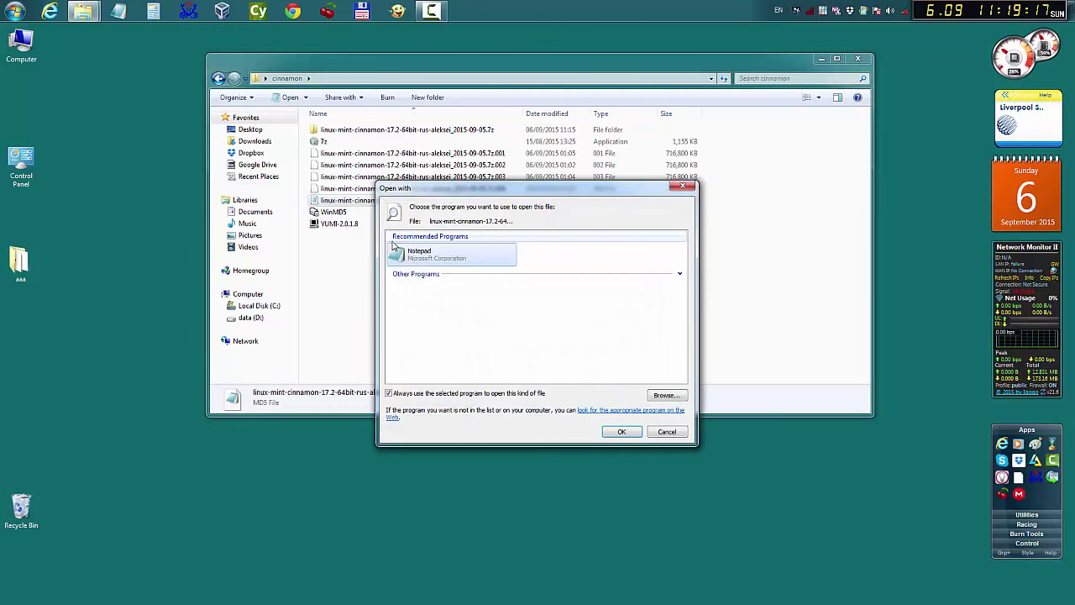
click(620, 430)
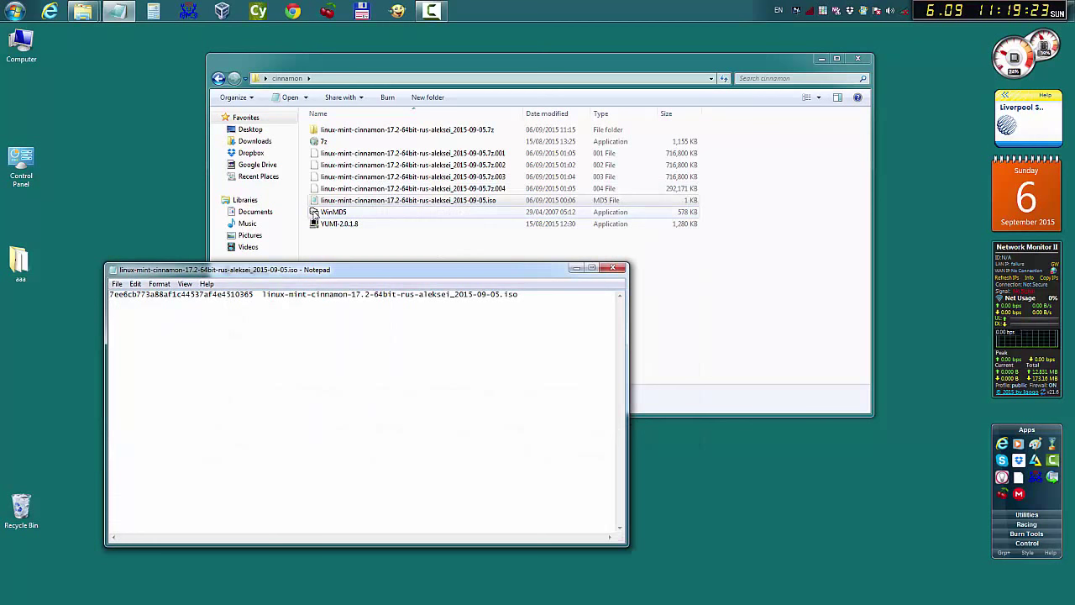
double_click(328, 212)
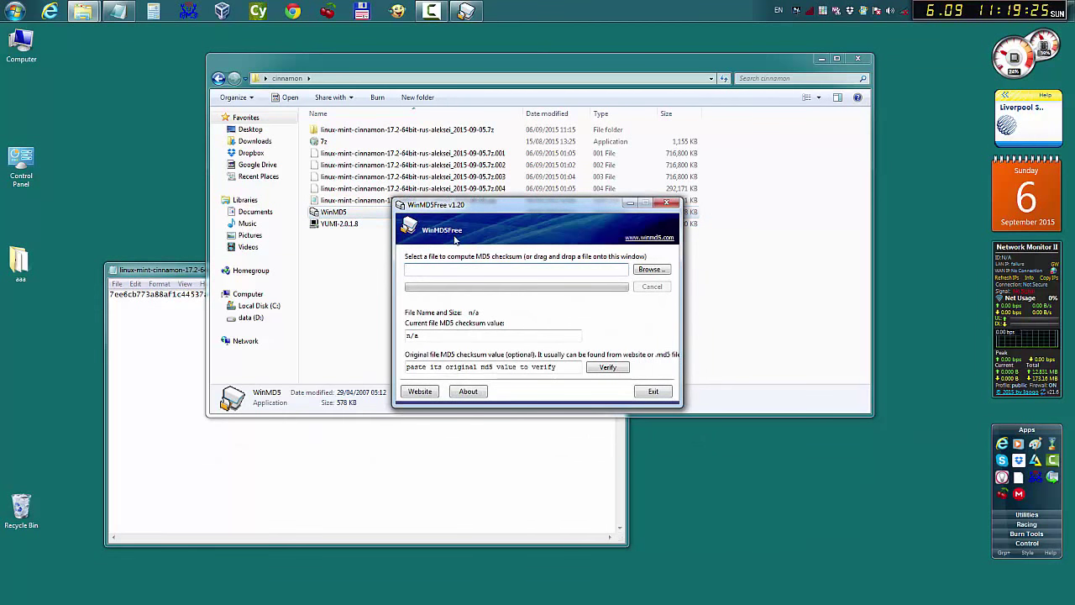
- Load the extracted linux-mint-cinnamon-17.2 ISO from the cinnamon folder into WinMD5Free for checksumming
click(646, 270)
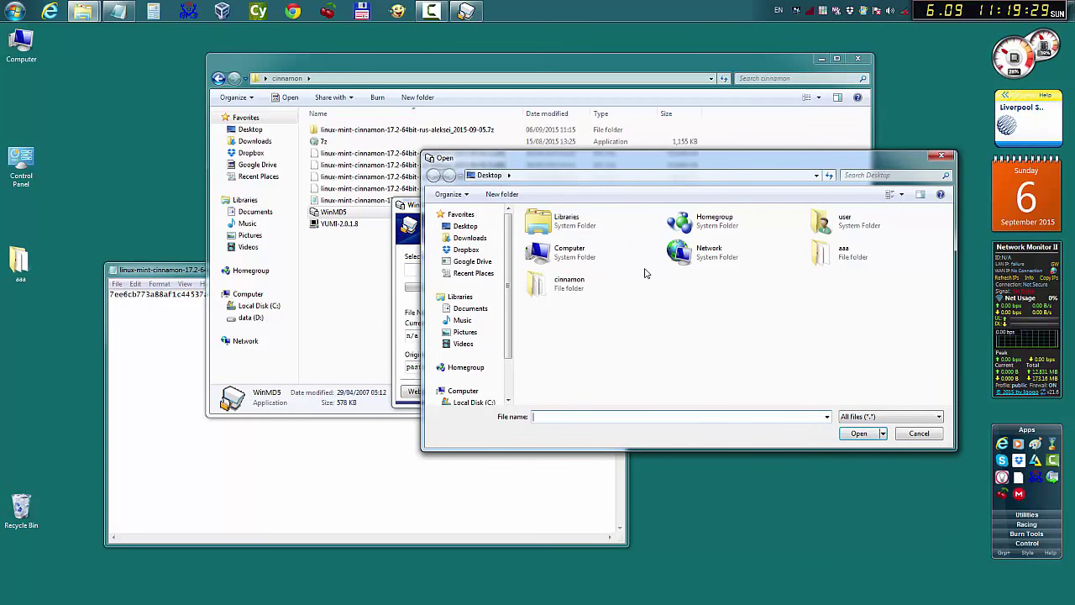
click(535, 287)
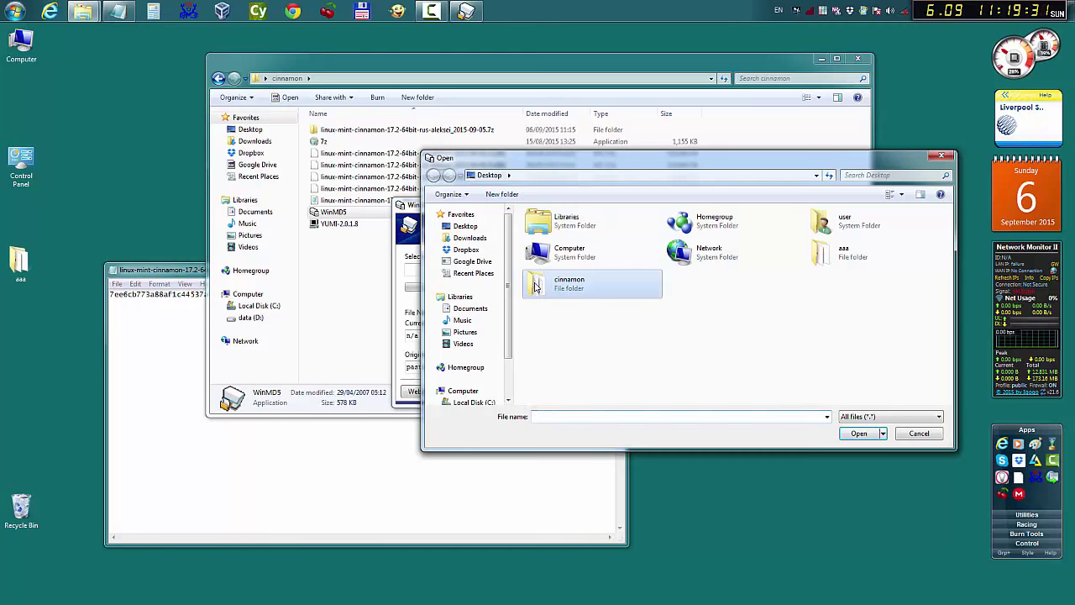
double_click(535, 286)
double_click(559, 227)
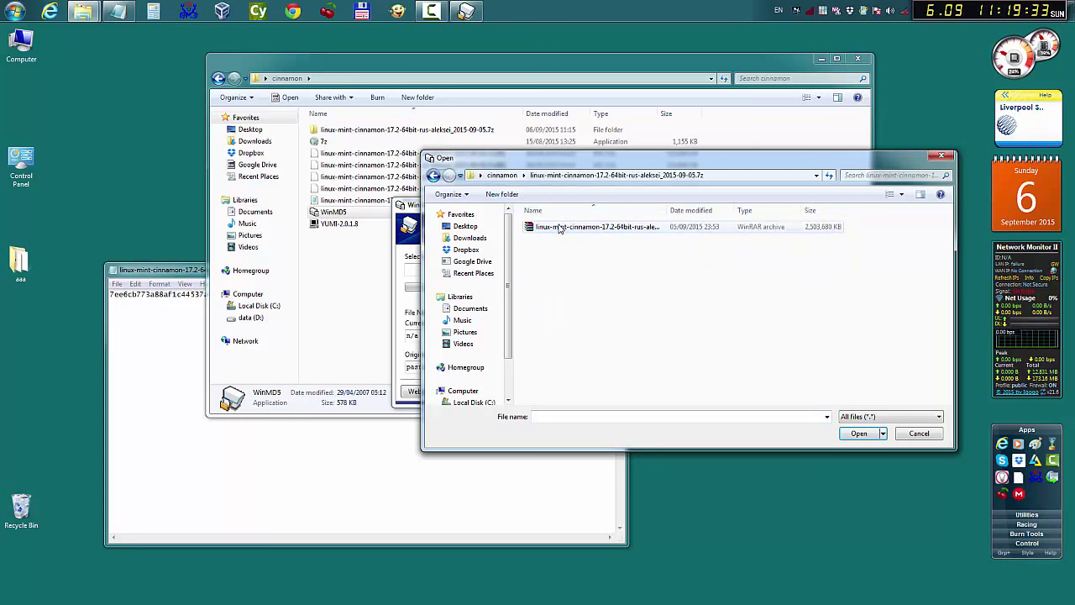
double_click(558, 227)
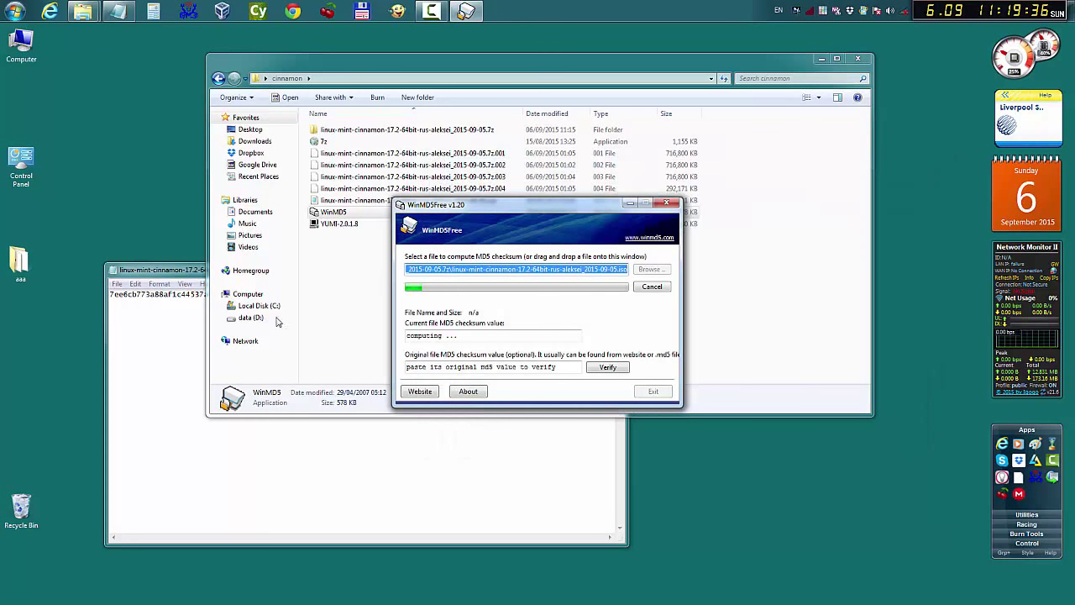
click(190, 318)
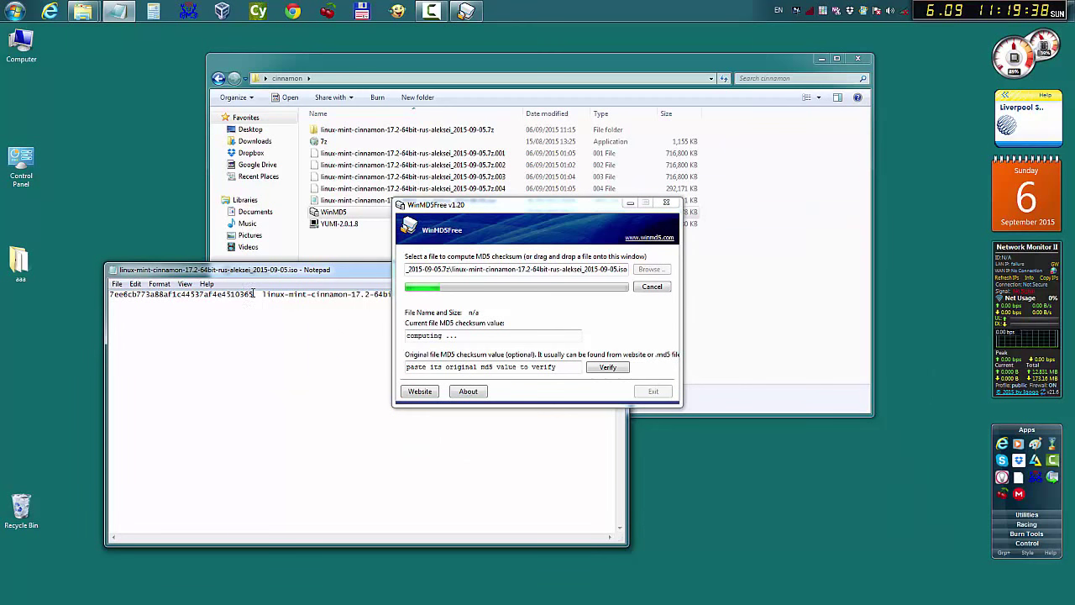
- Paste hash 7ee6cb773a88af1c44537af4e4510365 from Notepad as Original MD5 and verify it matches
drag(253, 294, 110, 296)
right_click(114, 295)
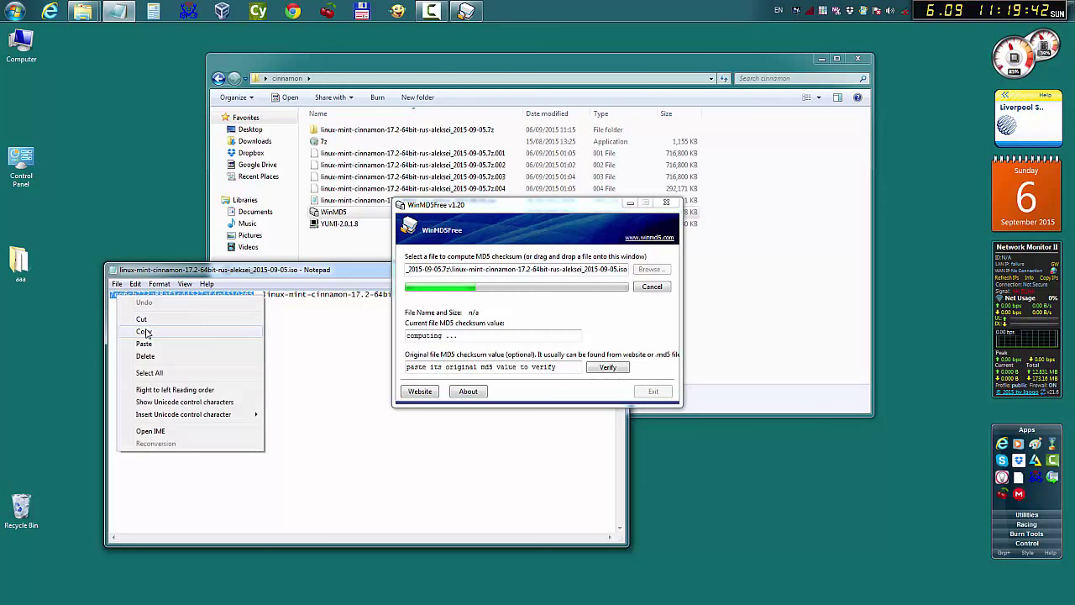
click(144, 332)
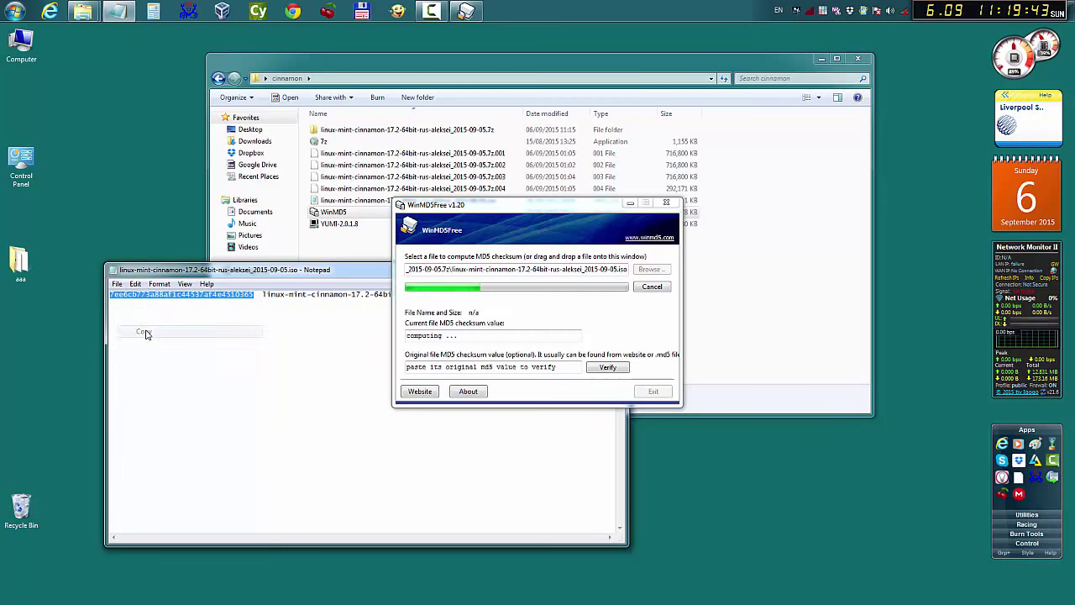
click(559, 367)
drag(559, 367, 409, 370)
right_click(408, 370)
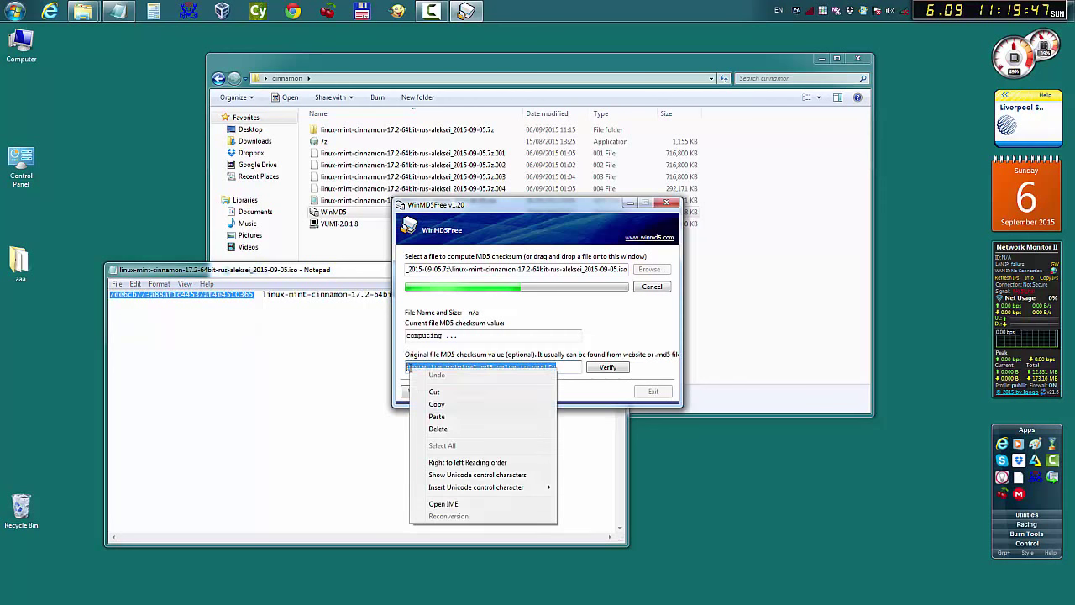
click(432, 417)
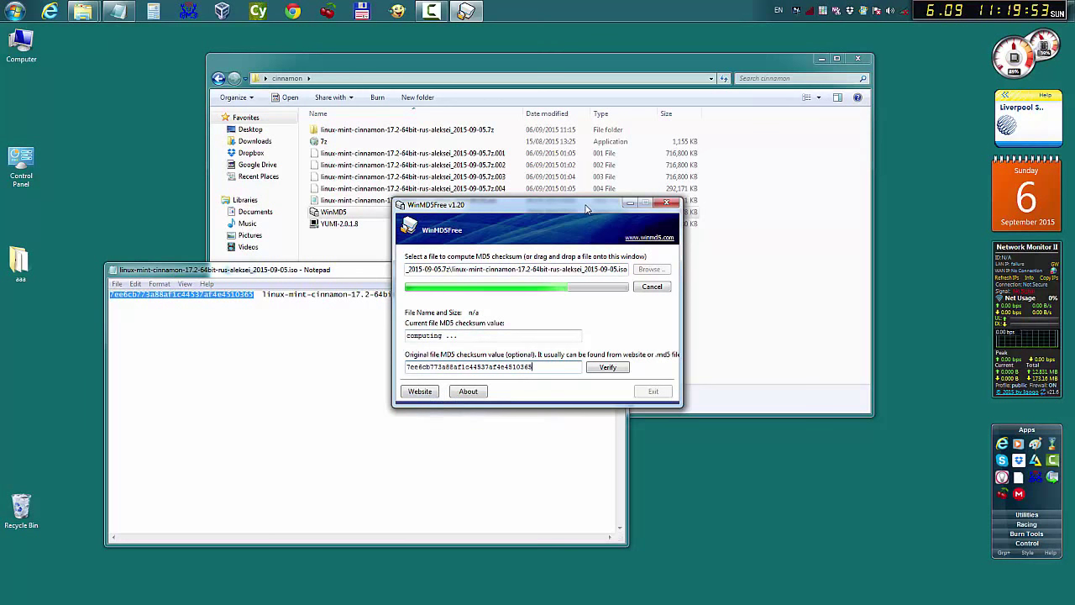
drag(590, 206, 575, 74)
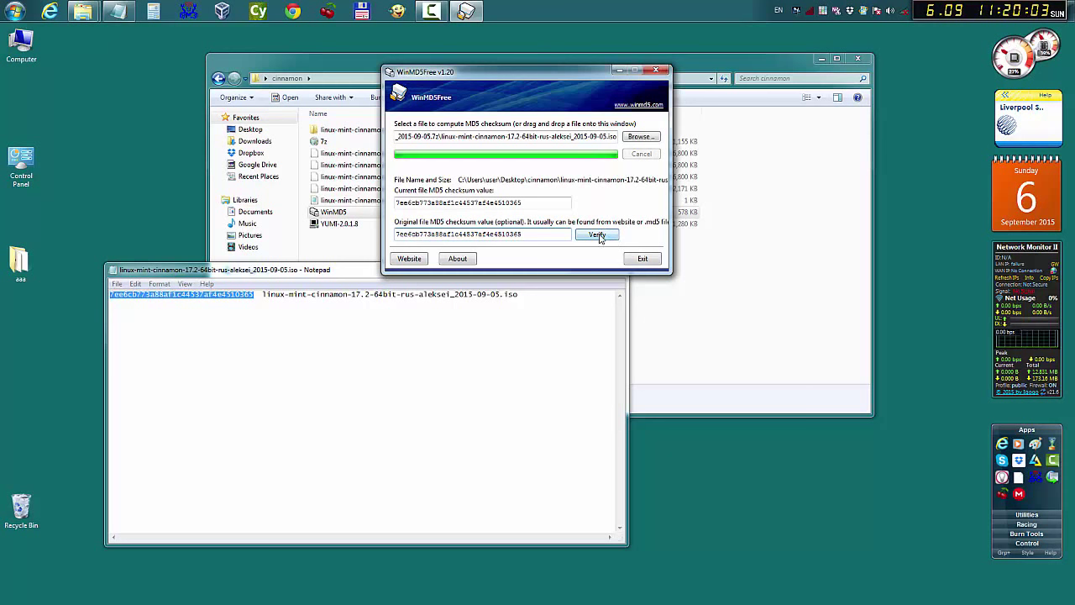
click(597, 236)
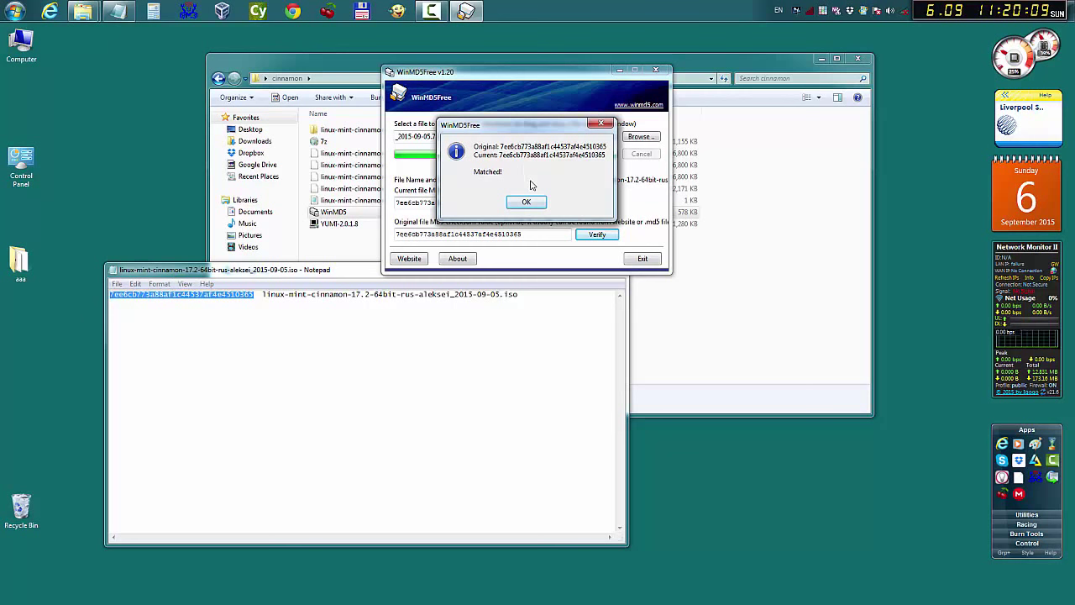
- Dismiss the MD5 Matched! message, then close WinMD5Free and the Notepad hash file
click(528, 202)
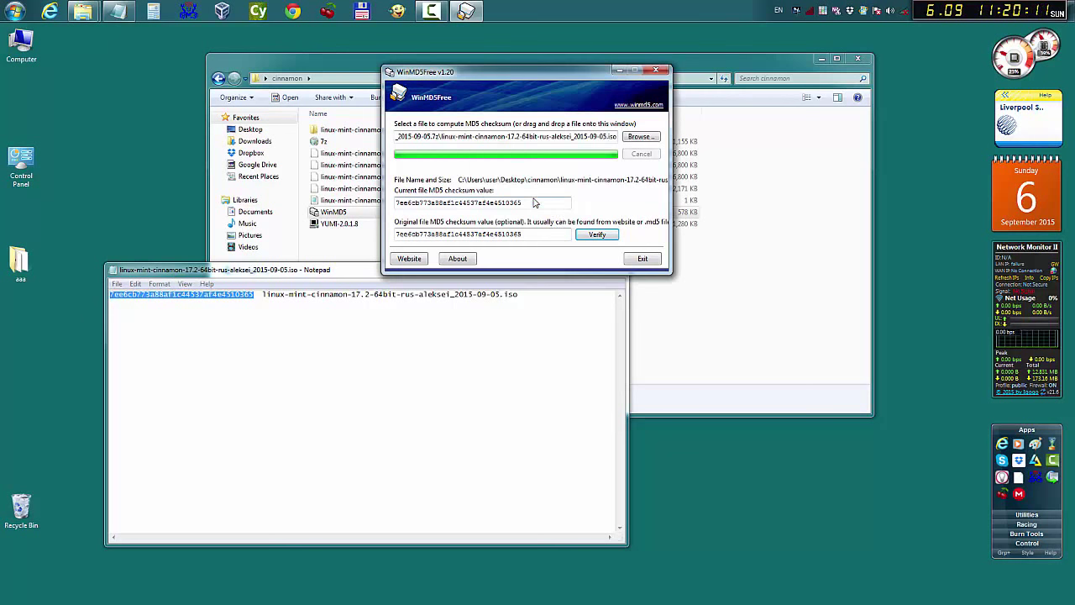
click(642, 259)
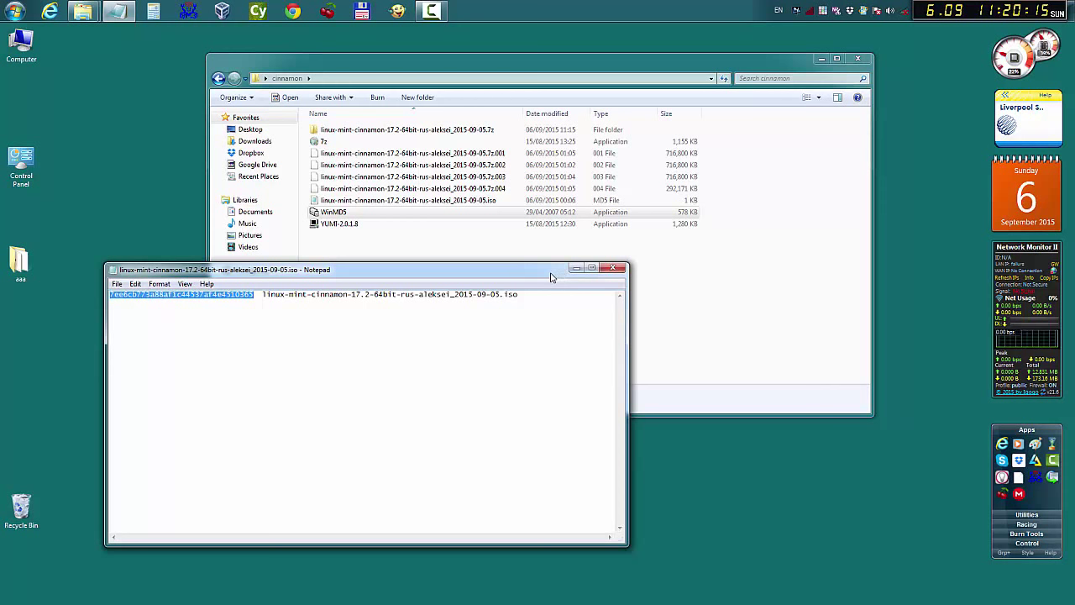
click(617, 270)
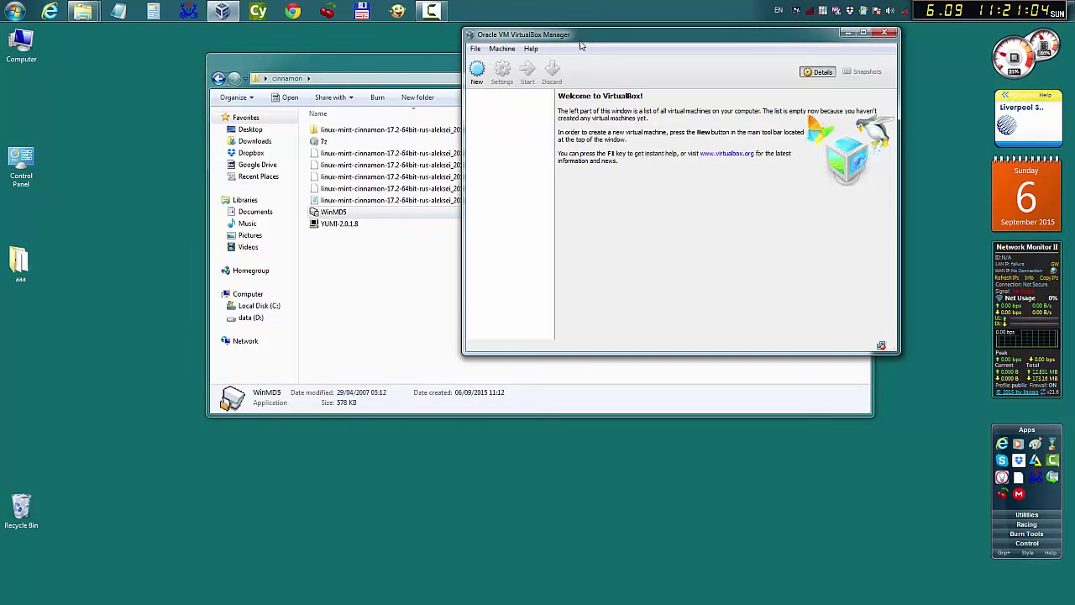
- Create a new VM named cinnamon, type Linux, version Other Linux (64-bit), and continue to memory
click(385, 80)
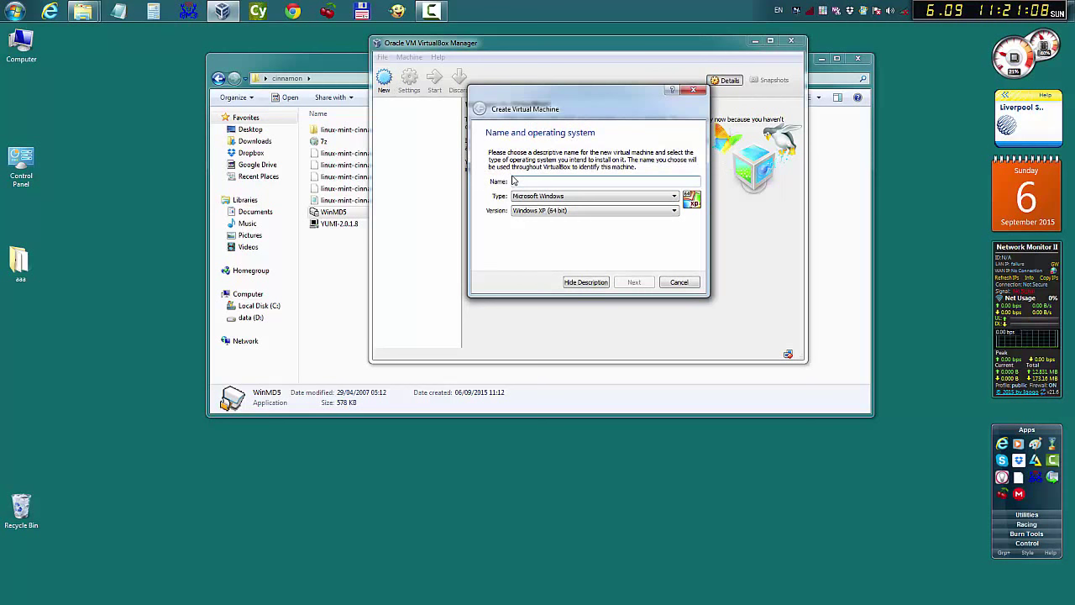
text(W)
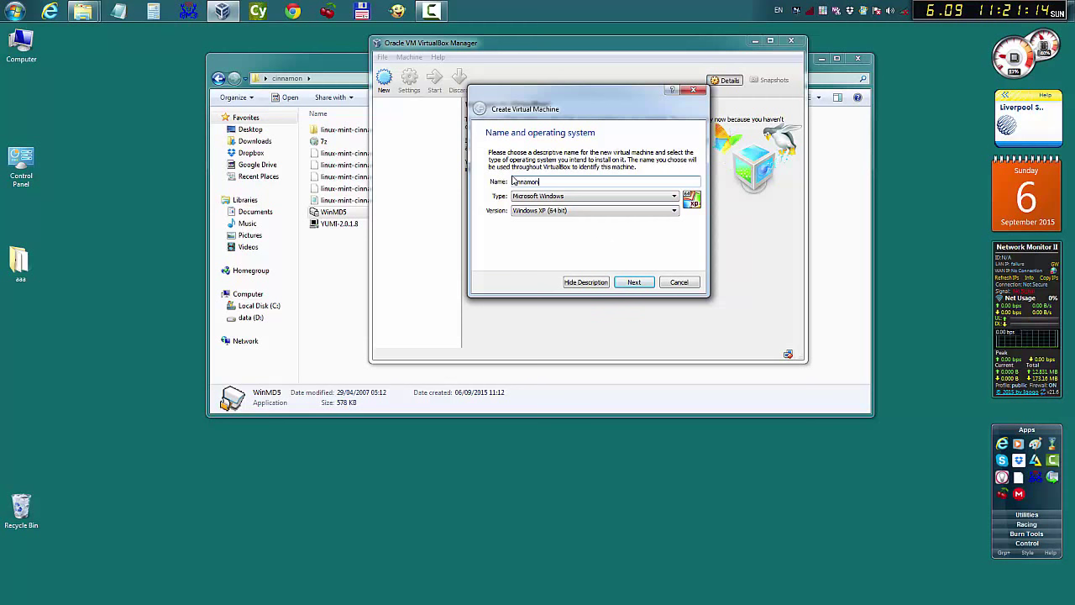
click(559, 197)
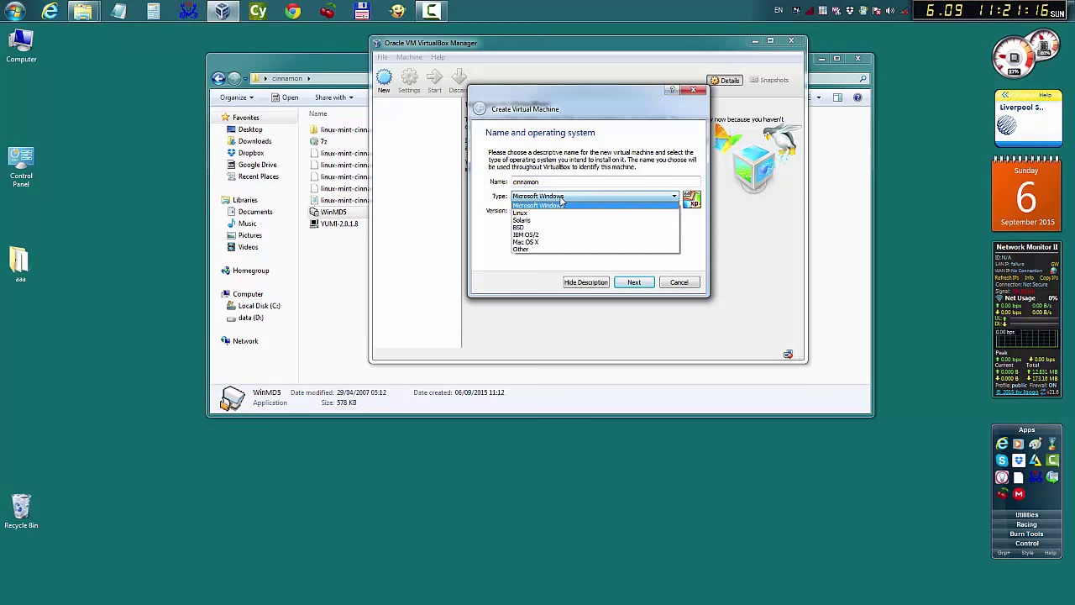
click(552, 215)
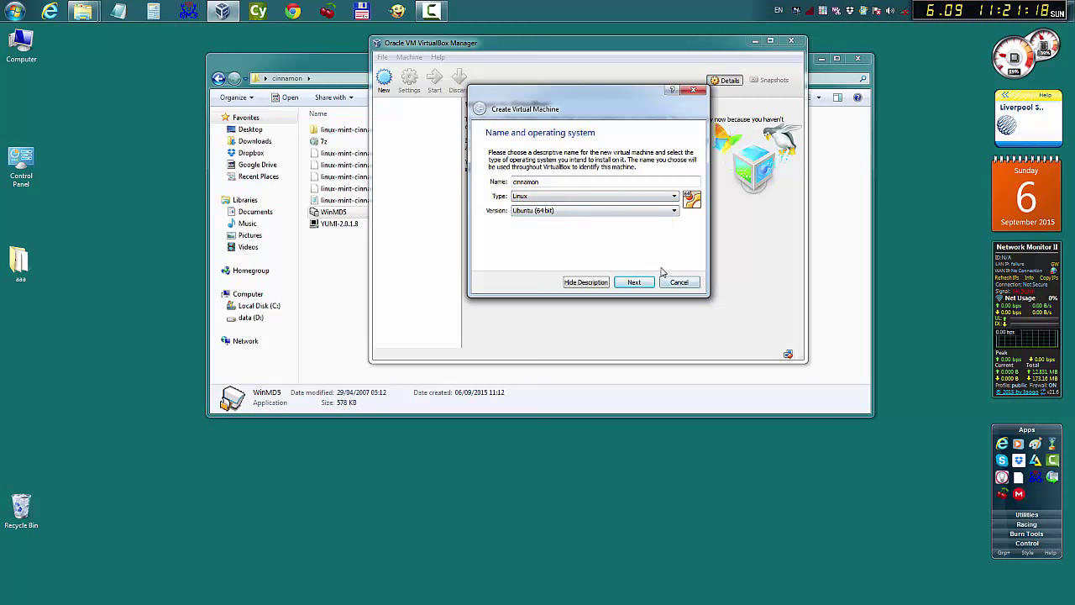
click(674, 210)
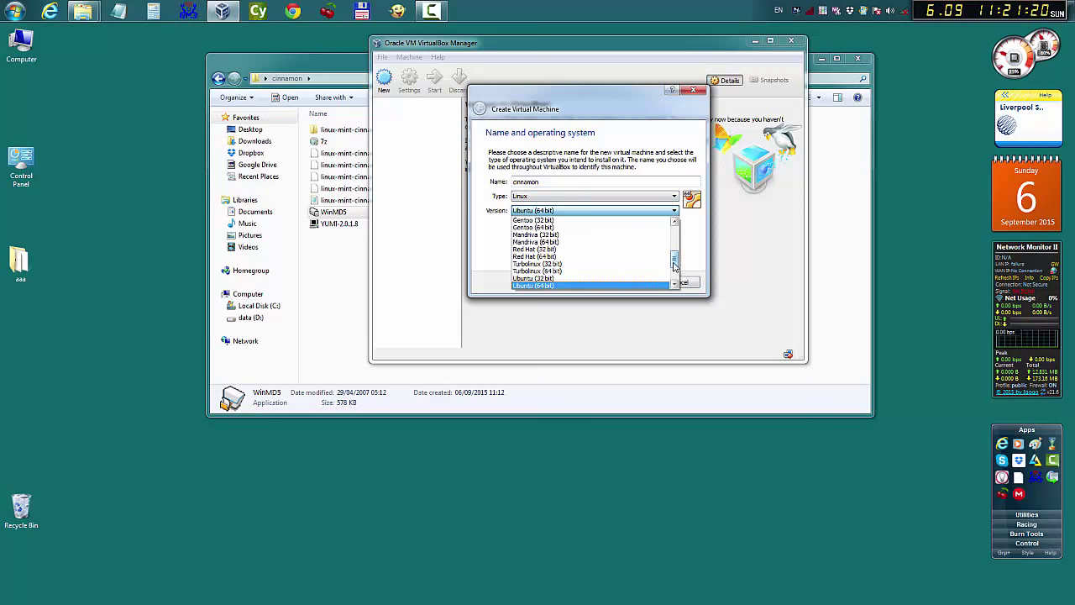
drag(674, 267, 675, 277)
click(587, 286)
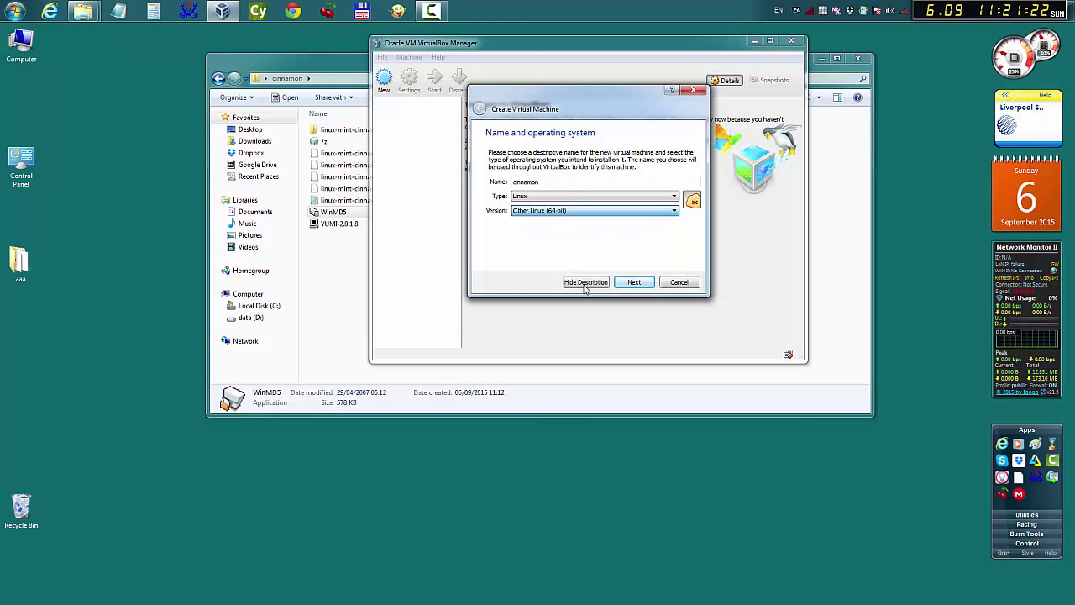
click(633, 284)
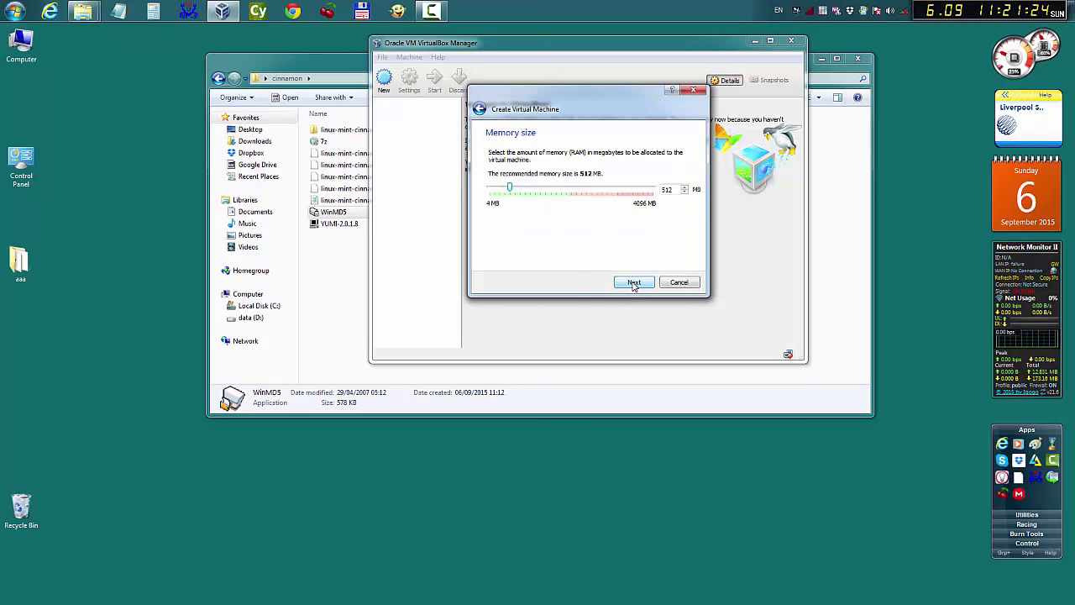
- Give the cinnamon VM 1838 MB memory and a new 8 GB dynamically allocated VDI disk
drag(509, 188, 563, 194)
click(633, 283)
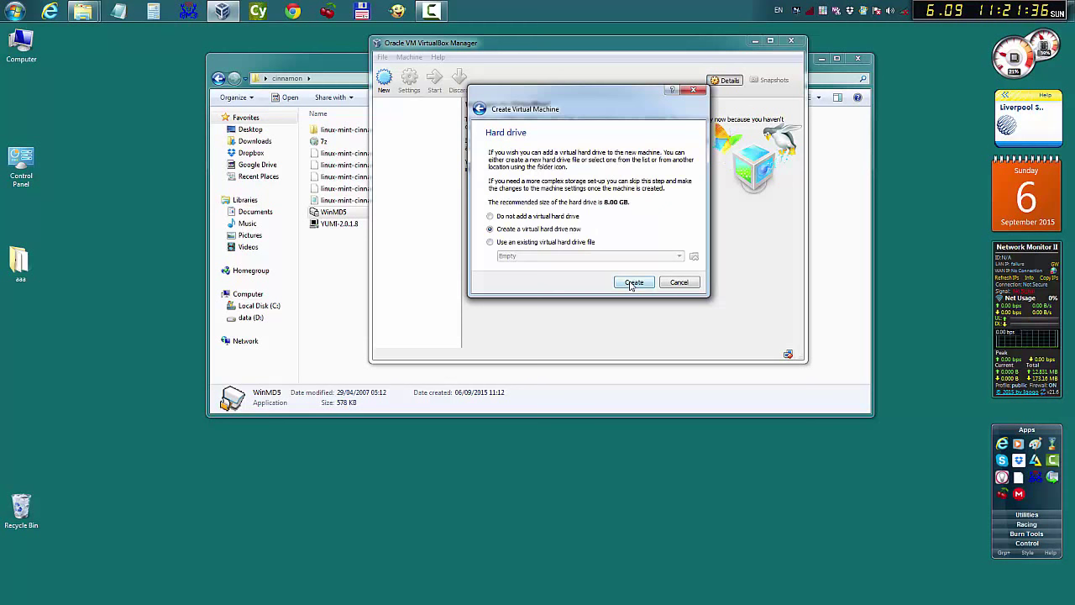
click(633, 284)
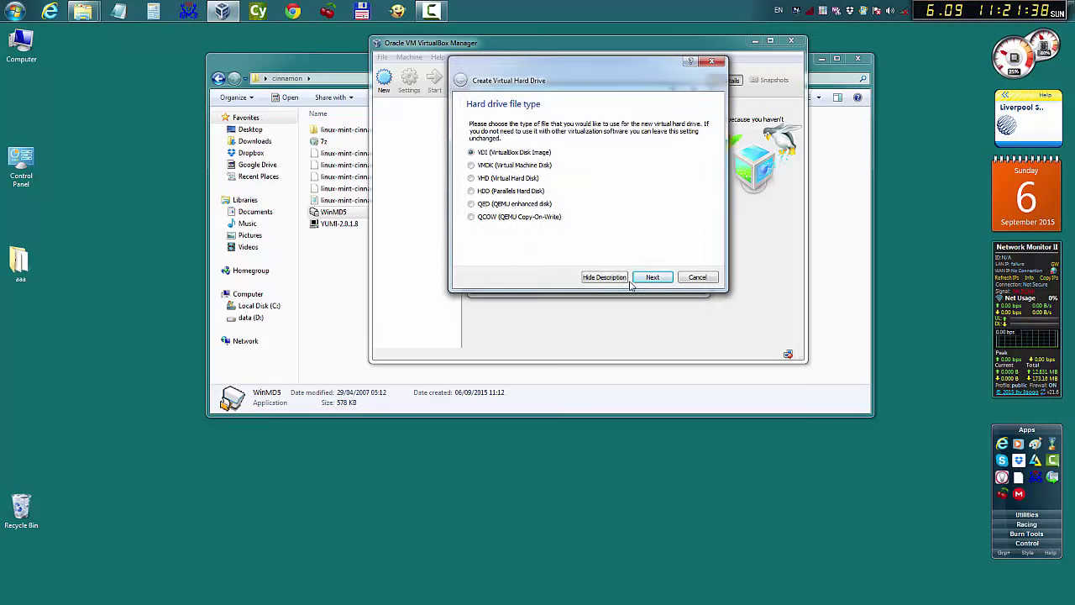
click(654, 279)
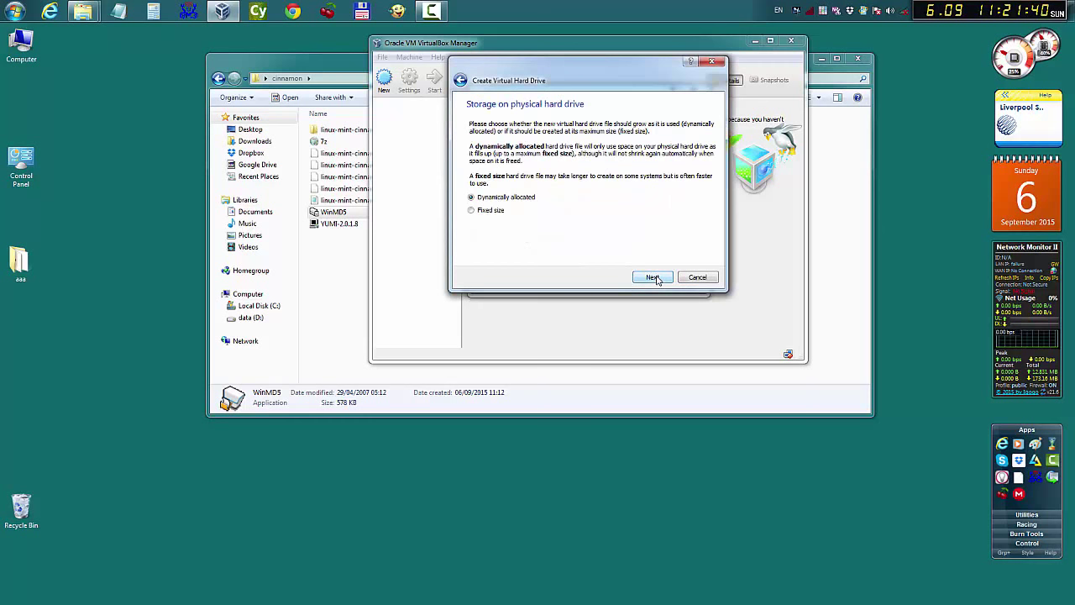
click(657, 280)
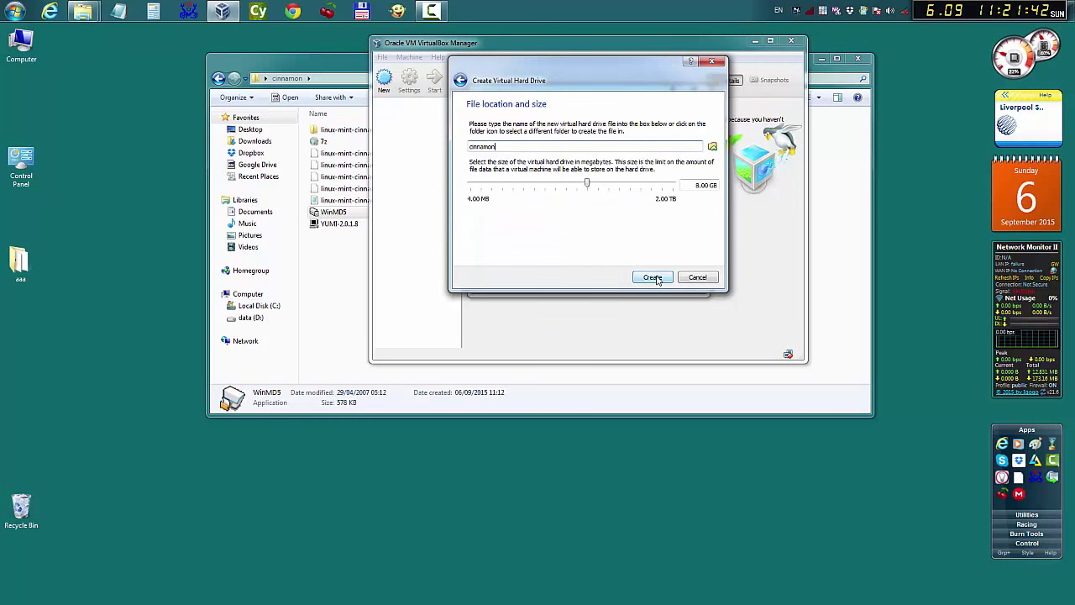
click(654, 278)
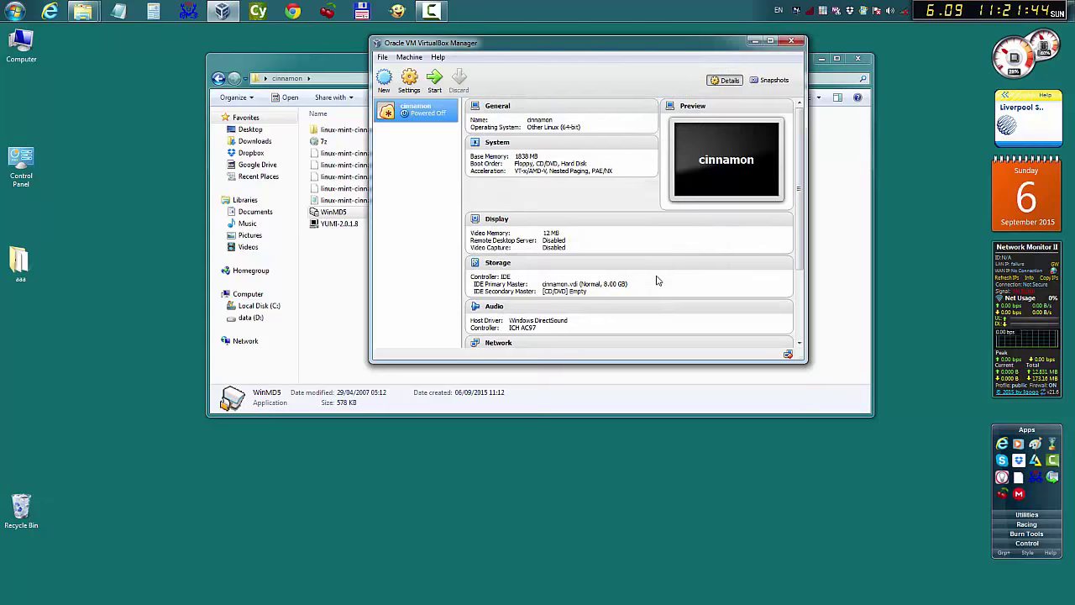
- In the cinnamon VM settings, set video memory to 128 MB and enable 3D acceleration
click(411, 79)
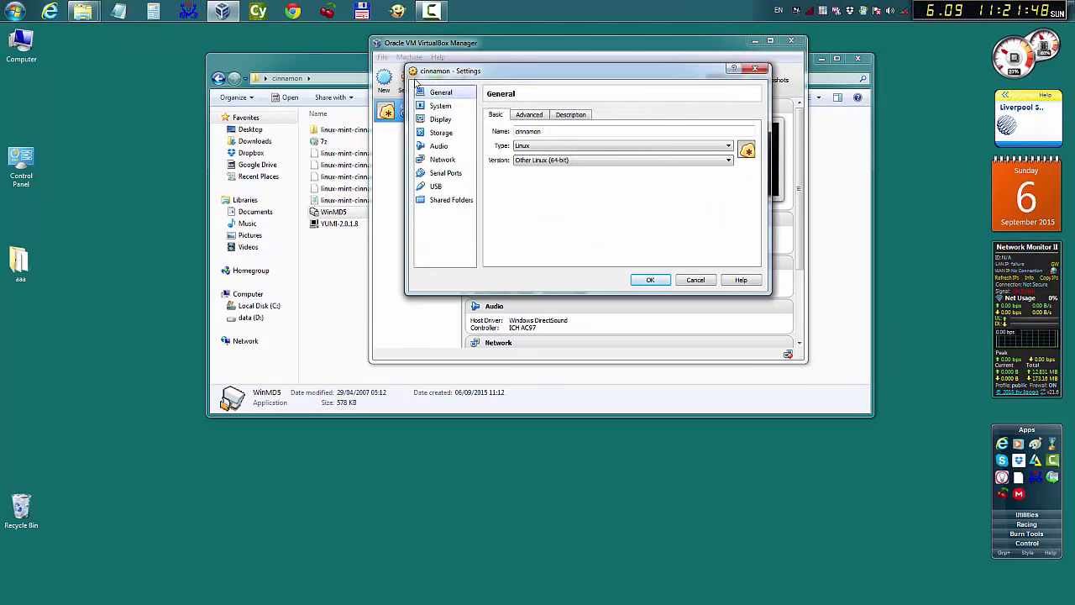
click(440, 106)
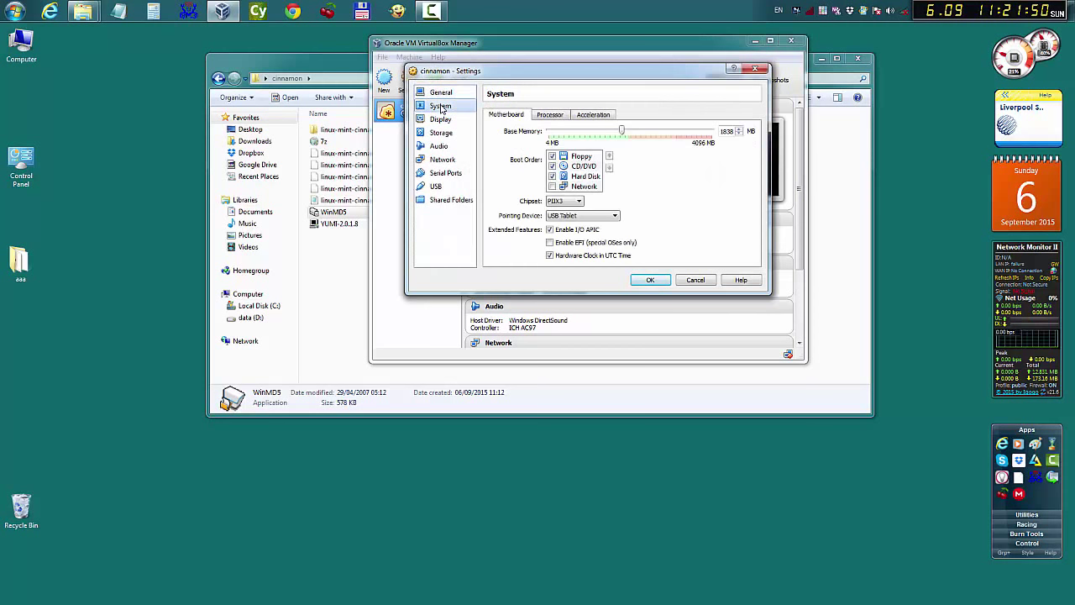
click(594, 119)
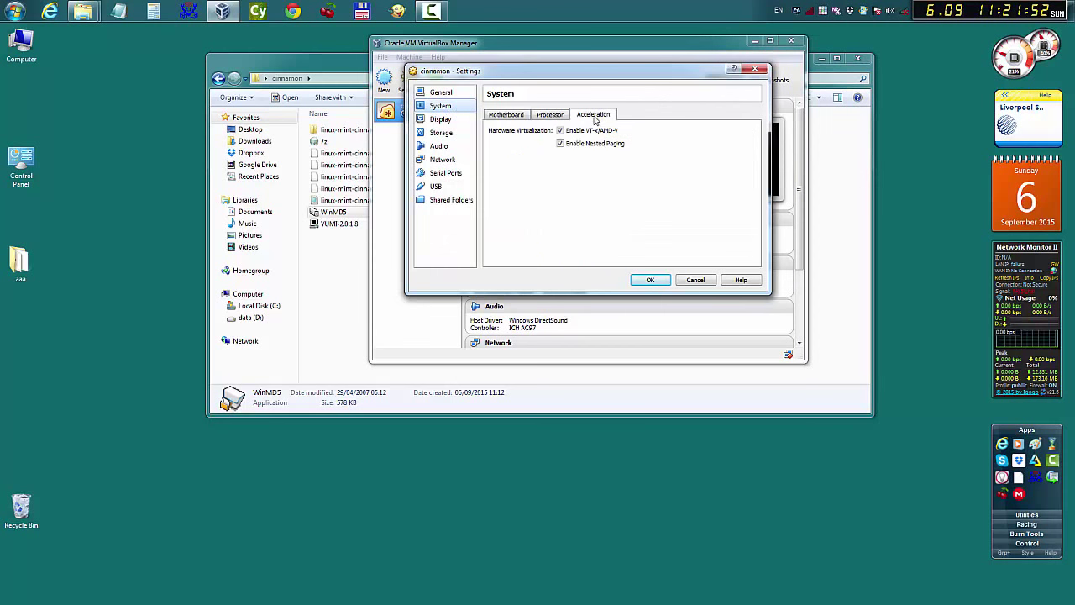
click(449, 122)
drag(562, 133, 710, 136)
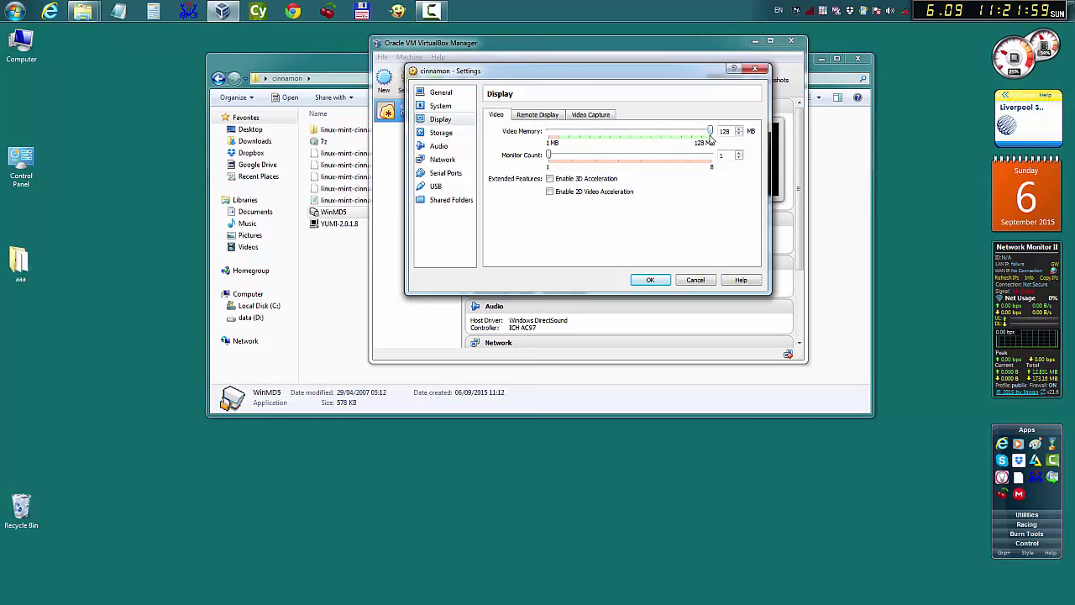
click(550, 179)
click(443, 134)
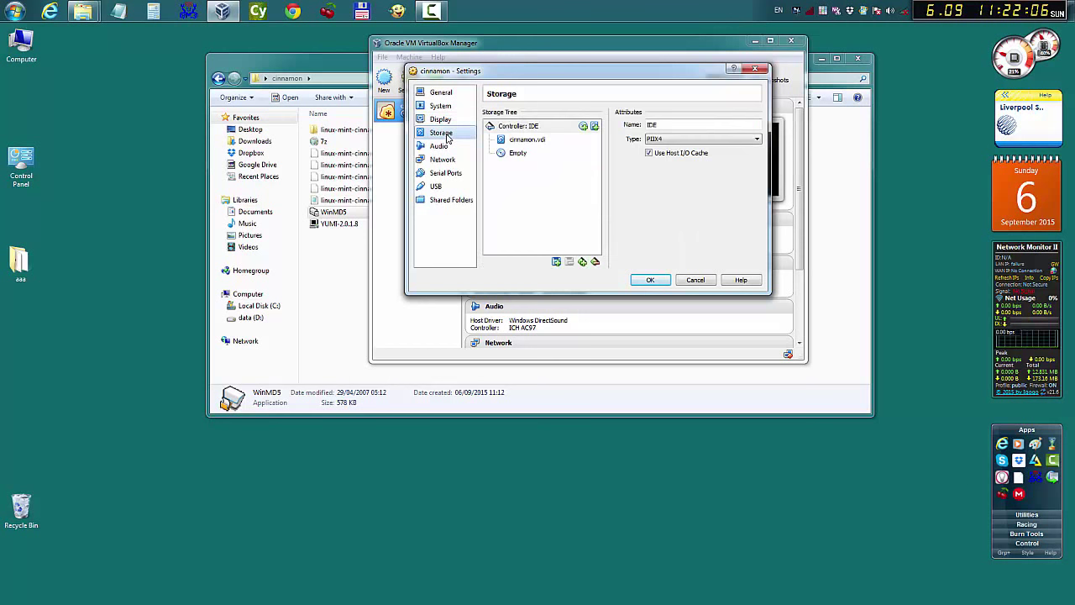
- Load the linux-mint-cinnamon-17.2 ISO from Desktop > cinnamon into the empty optical drive and save the settings
click(516, 155)
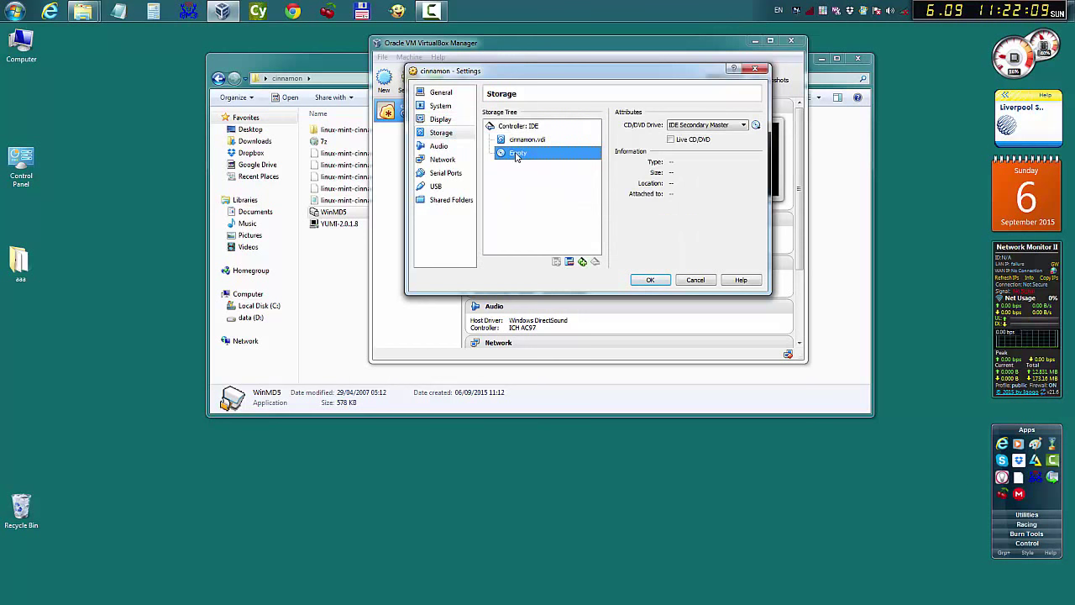
click(756, 126)
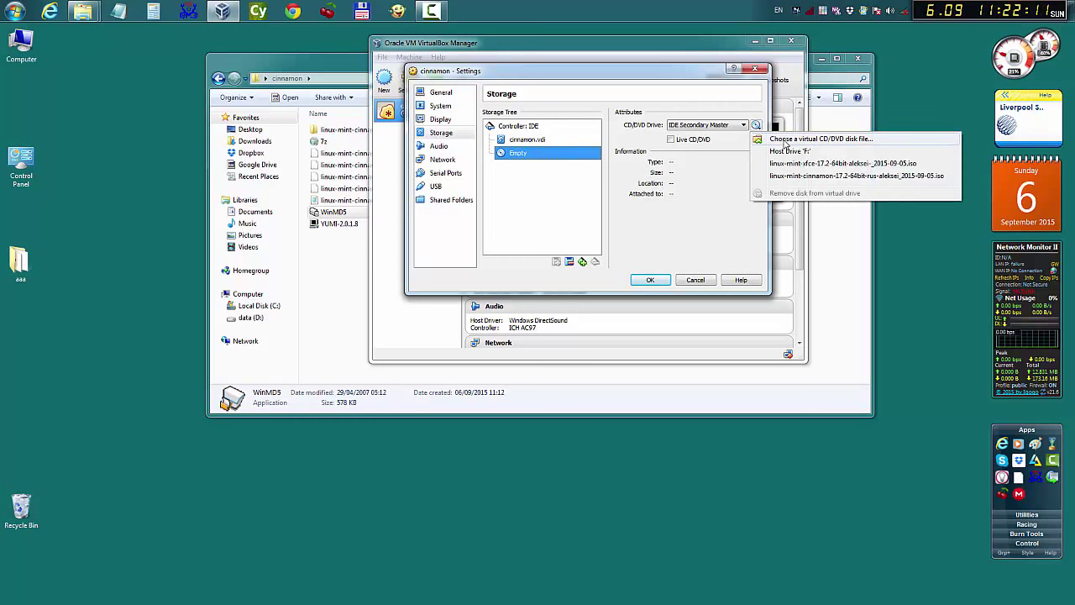
click(785, 141)
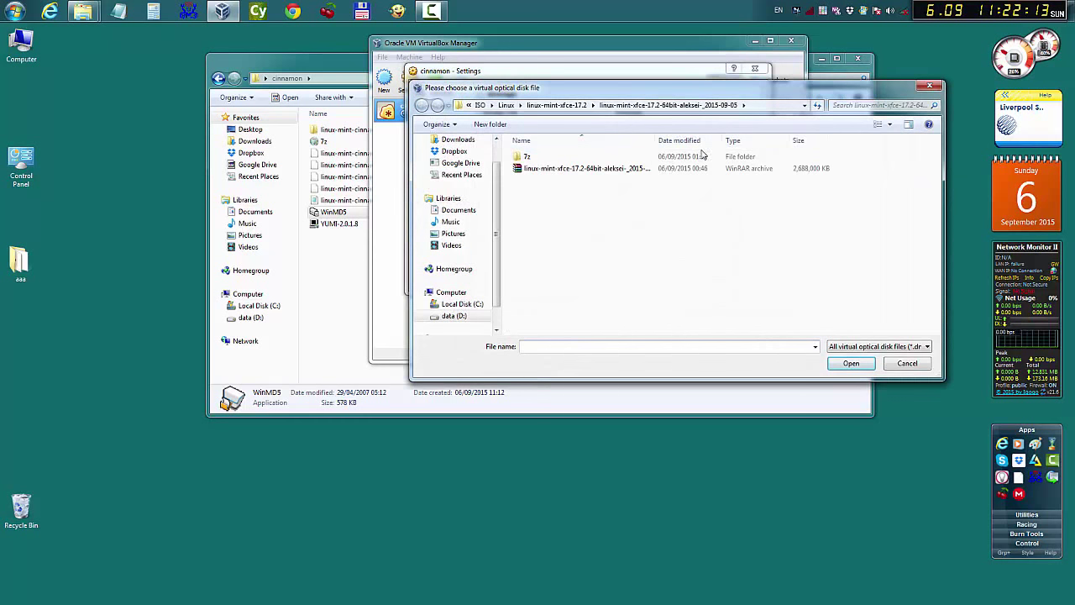
scroll(495, 189, up, 1)
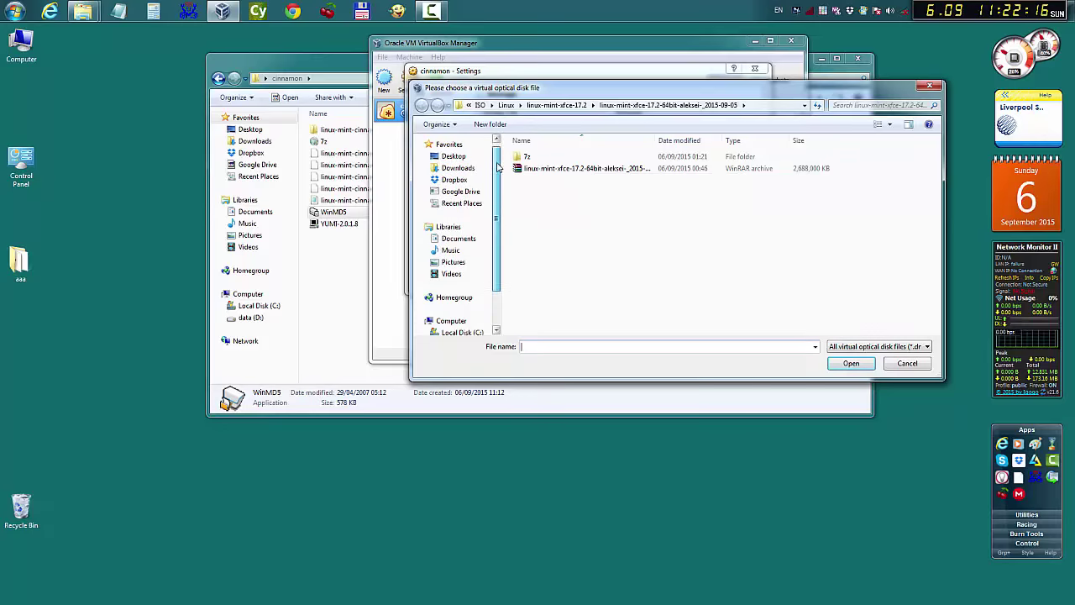
click(453, 157)
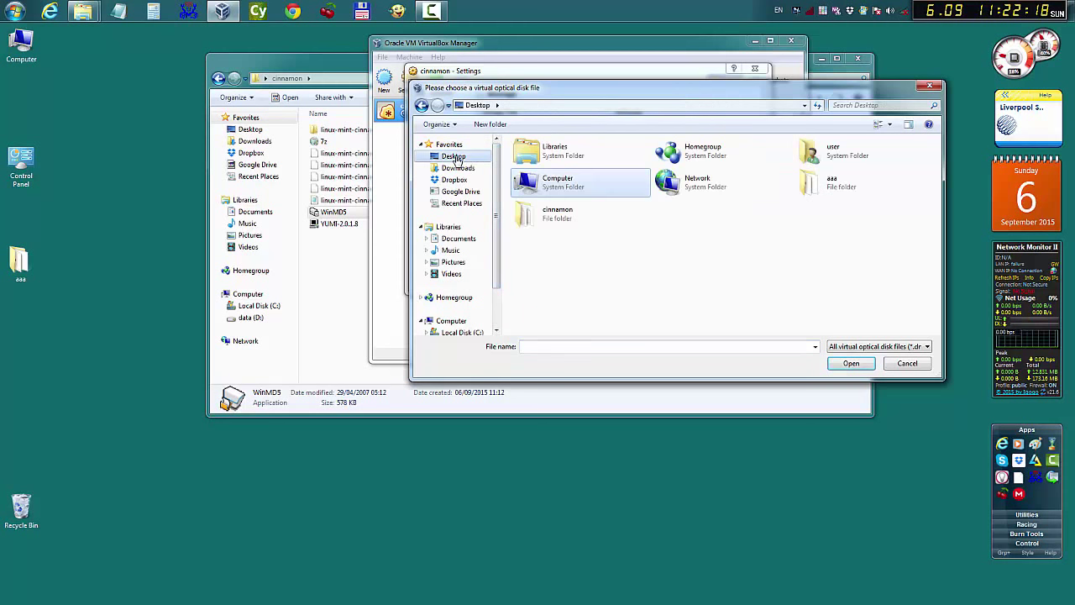
double_click(522, 212)
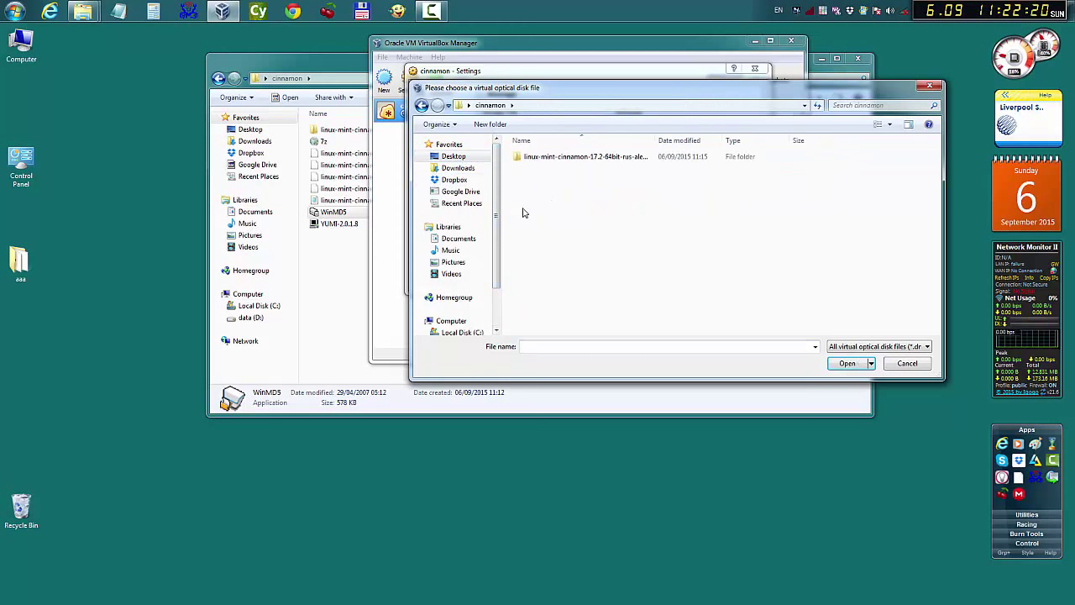
double_click(519, 158)
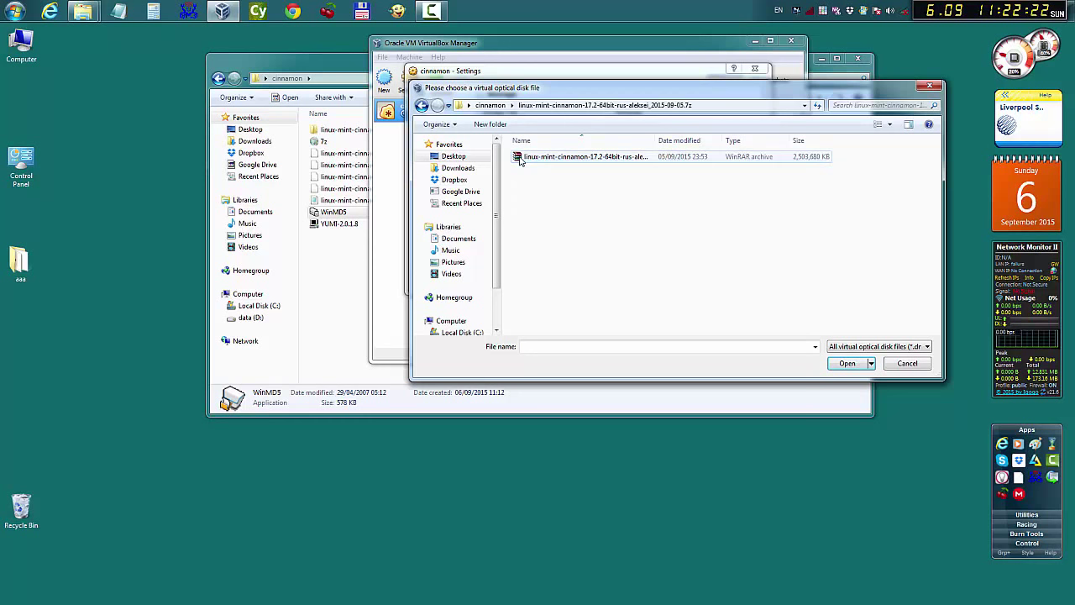
double_click(519, 158)
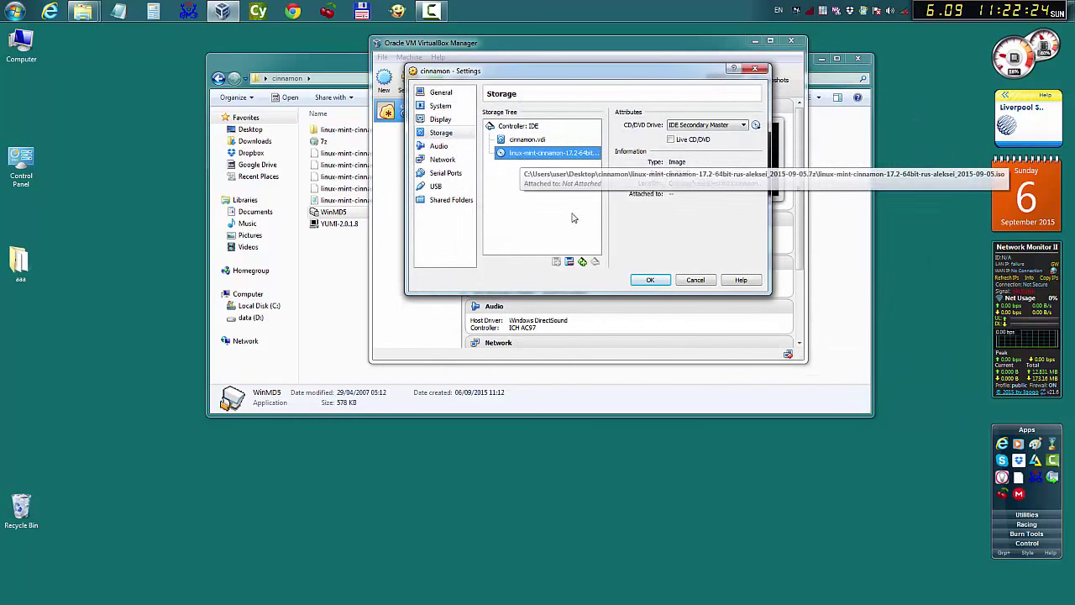
click(648, 279)
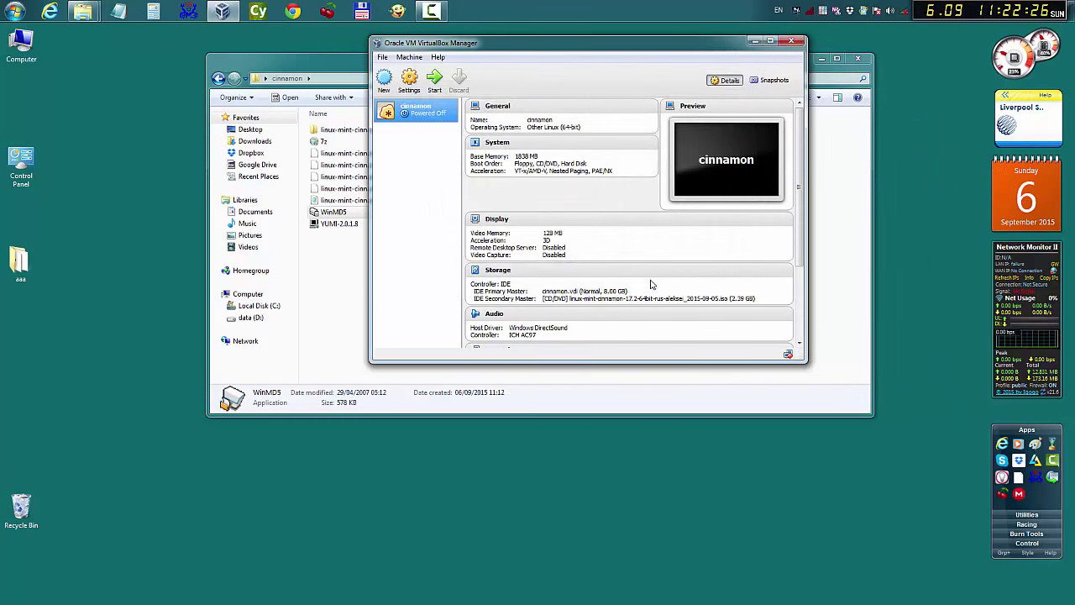
- Start the cinnamon VM, minimize Explorer and the Manager, and boot the live system entry
click(435, 78)
click(822, 59)
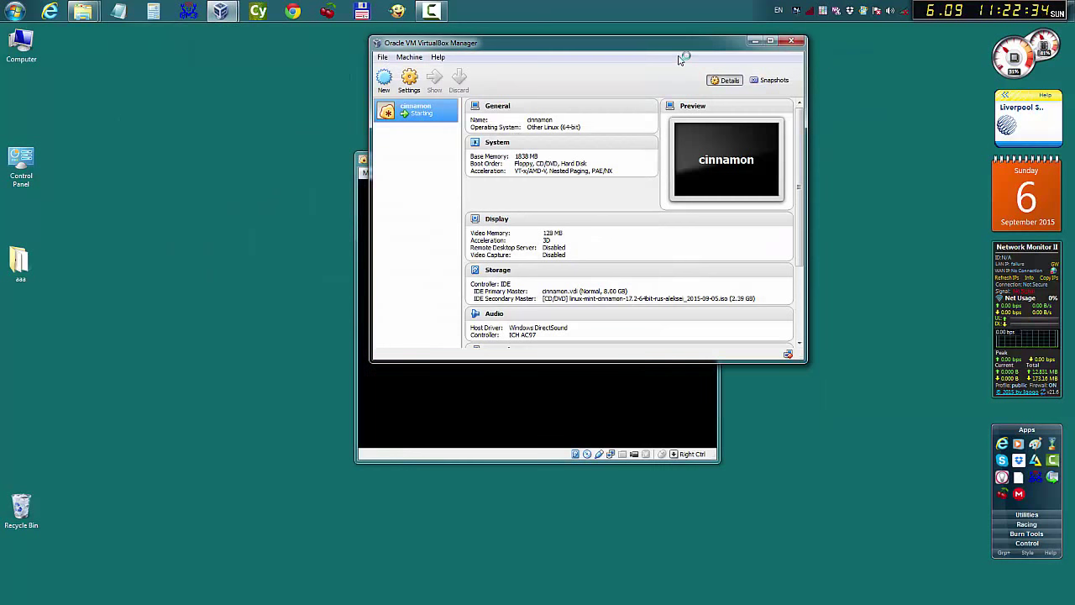
click(754, 41)
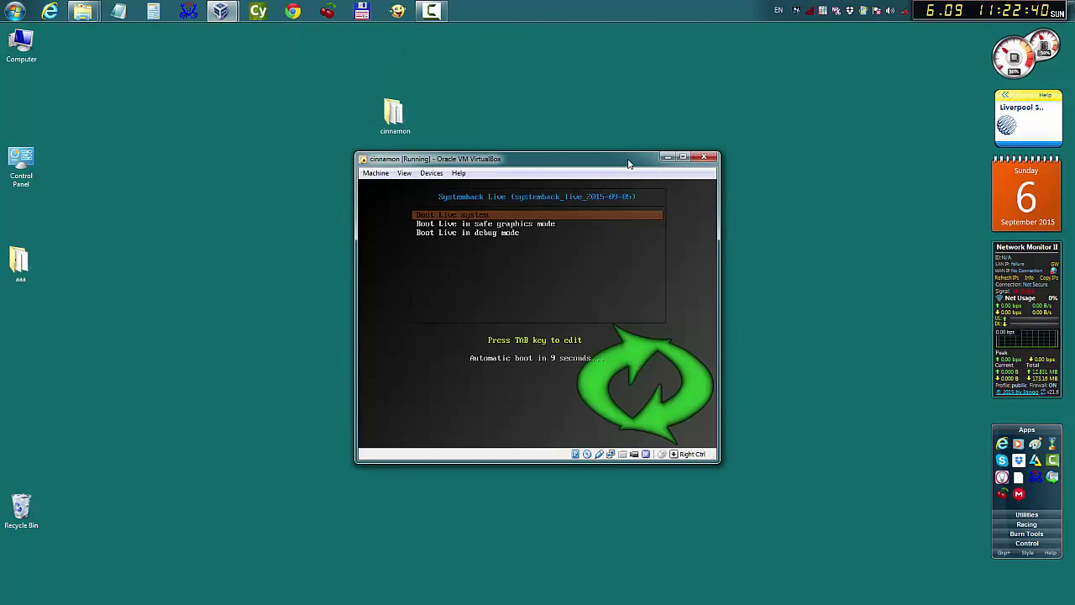
key(Up)
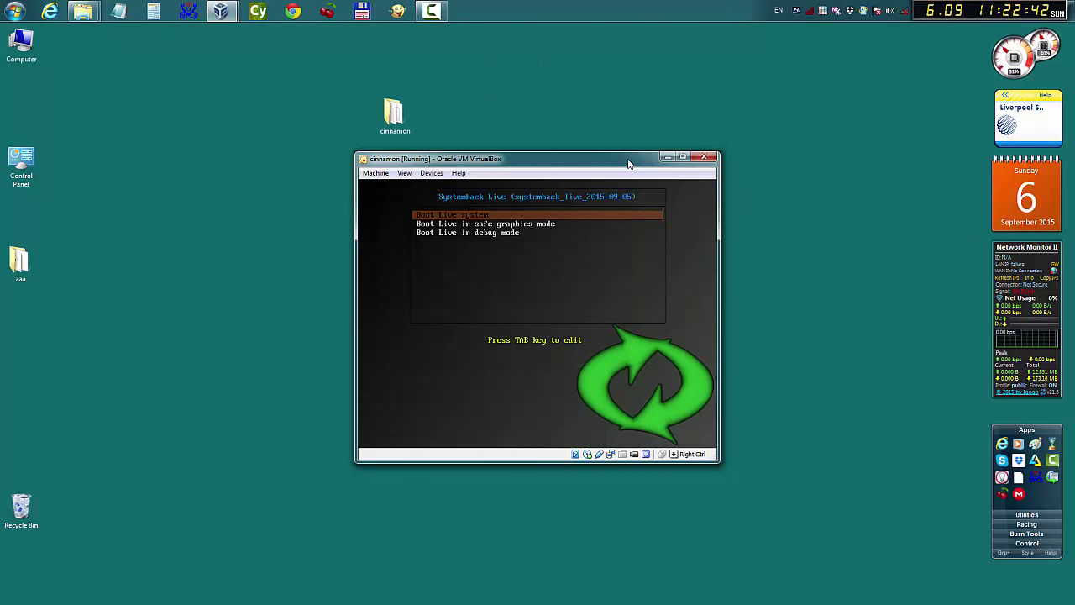
key(Return)
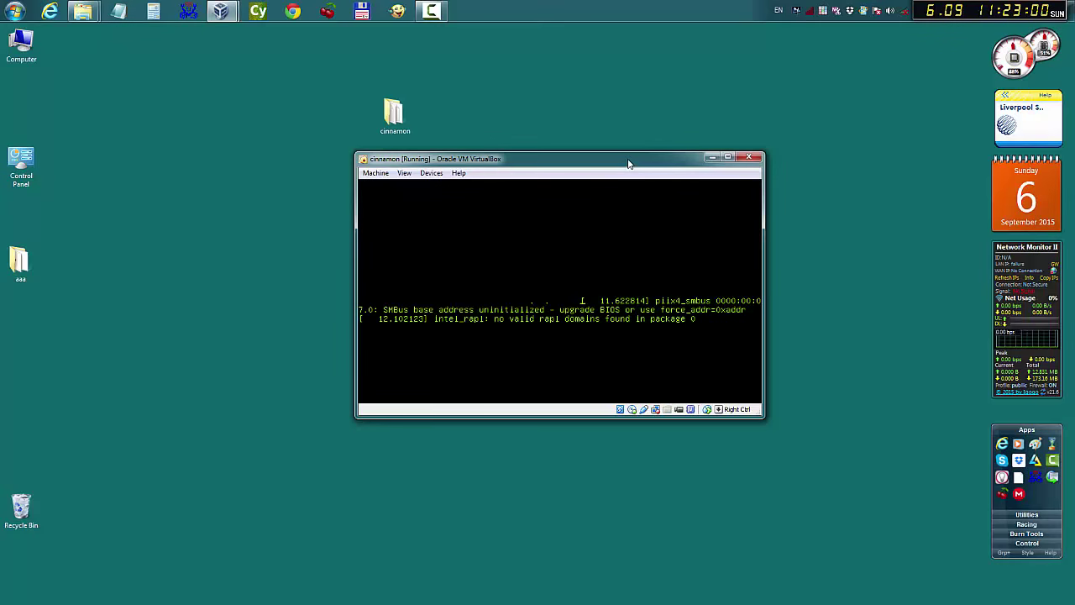
- Move the VM window up and left while the Linux Mint 17.2 Cinnamon desktop loads
drag(628, 158, 583, 55)
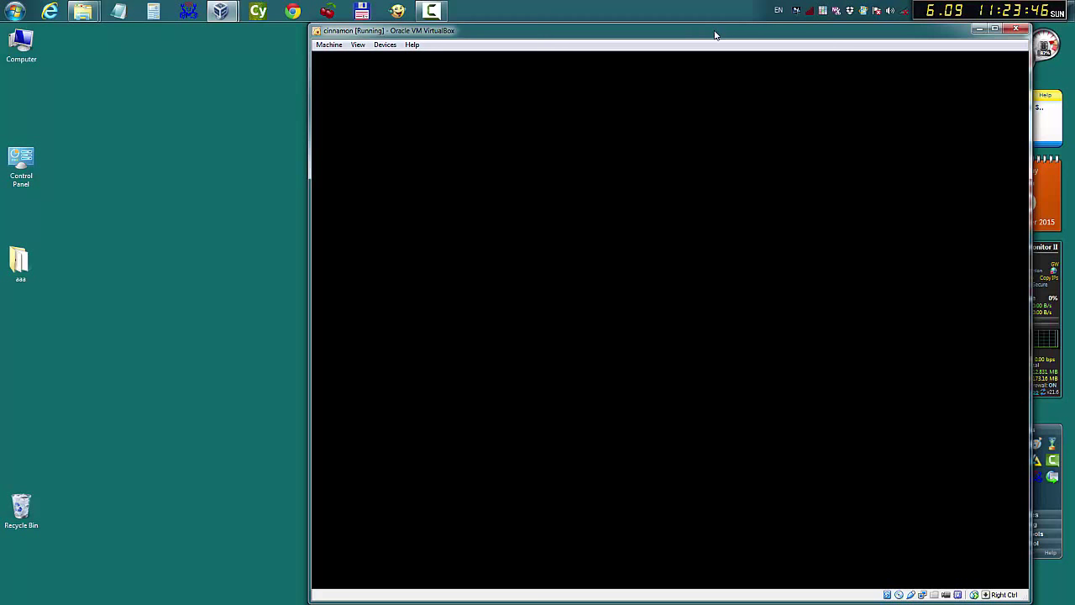
drag(717, 34, 464, 37)
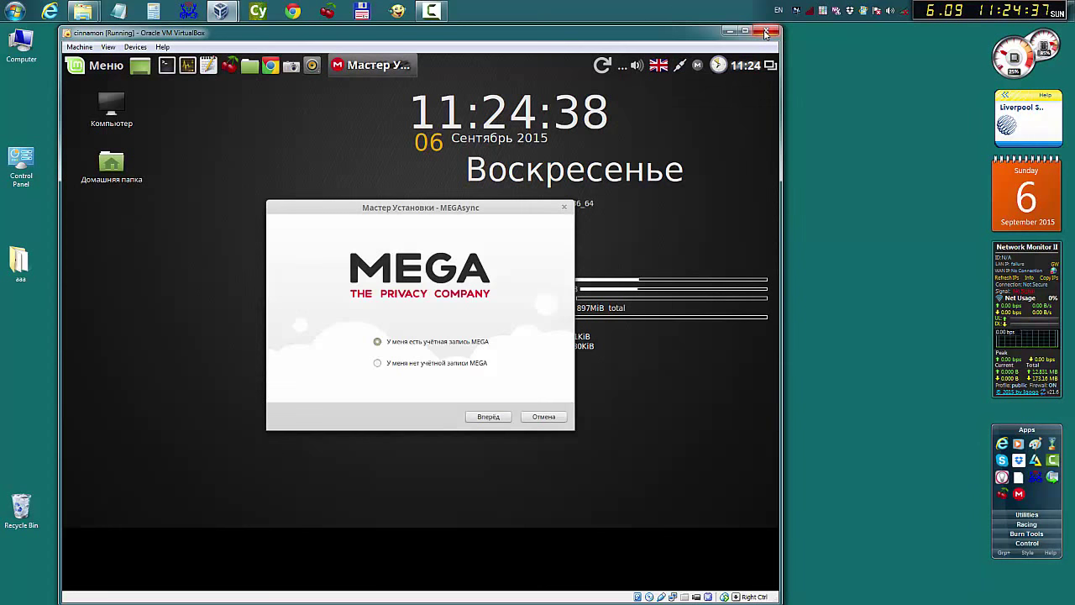
- Cancel and quit the MEGAsync wizard, then close the VM choosing Power off the machine
click(545, 416)
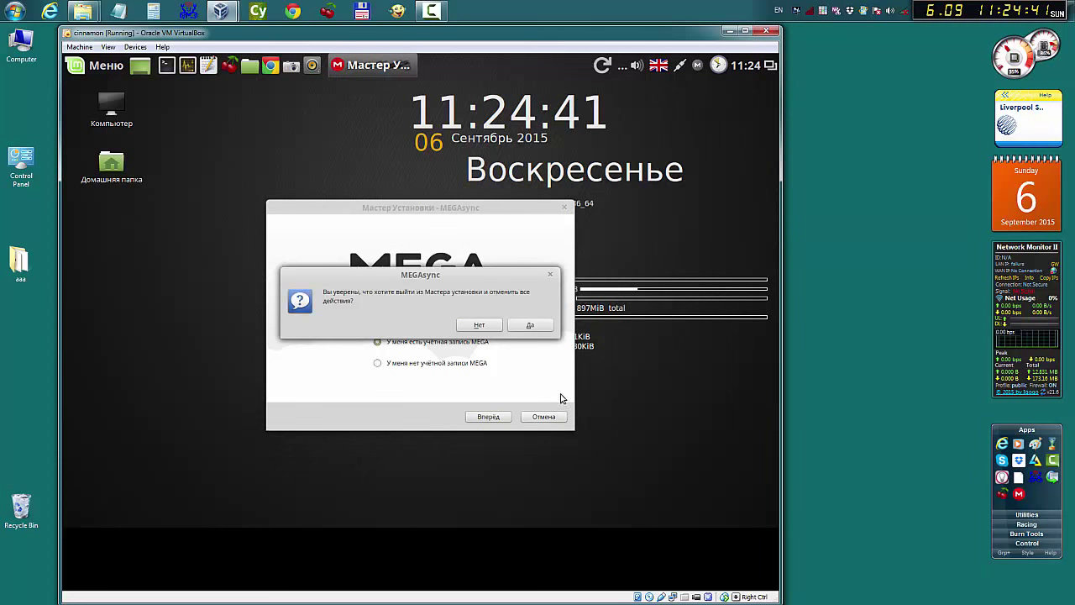
click(530, 323)
click(764, 31)
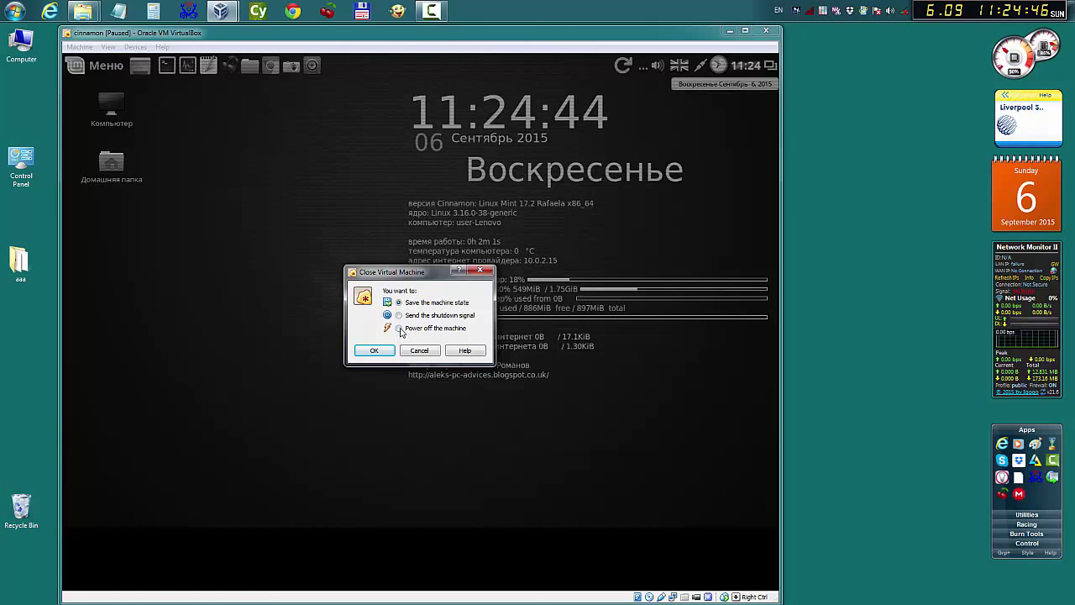
click(399, 328)
click(383, 352)
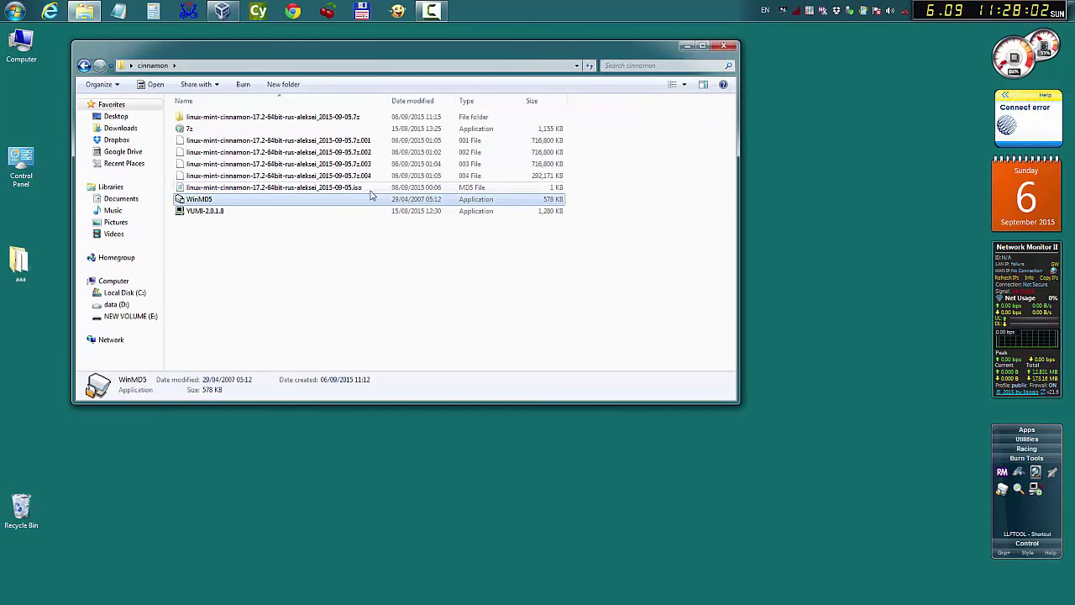
- Run YUMI-2.0.1.8 from the cinnamon folder
mouse_move(248, 218)
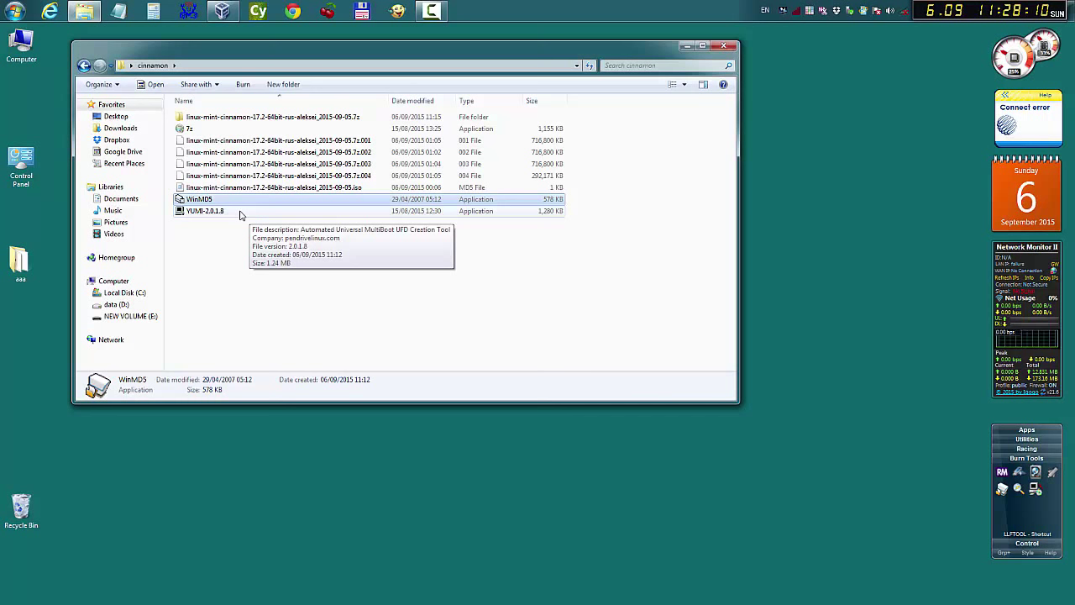
click(180, 213)
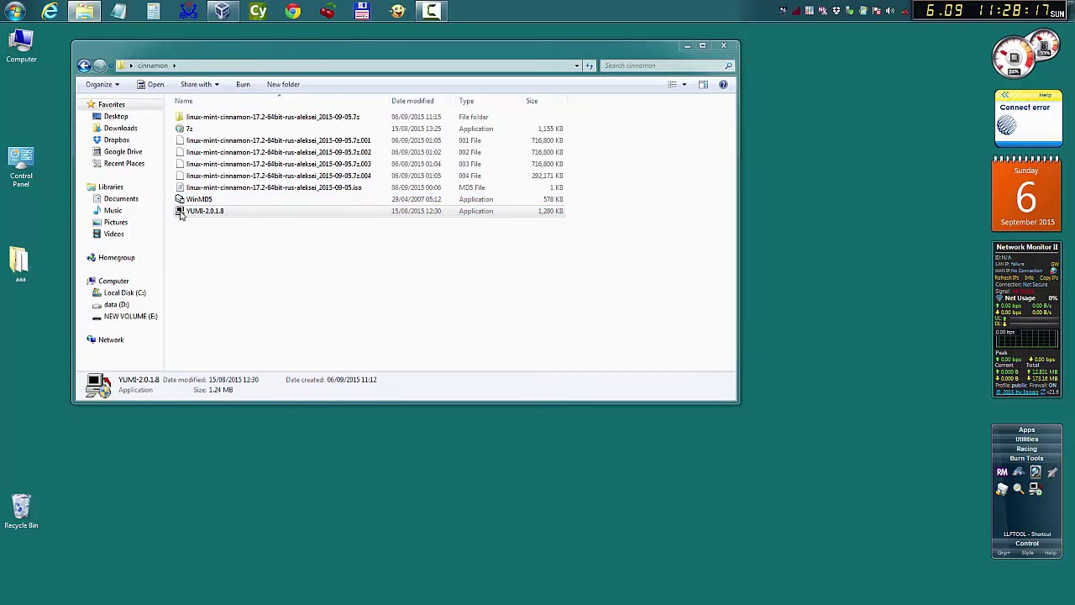
double_click(180, 213)
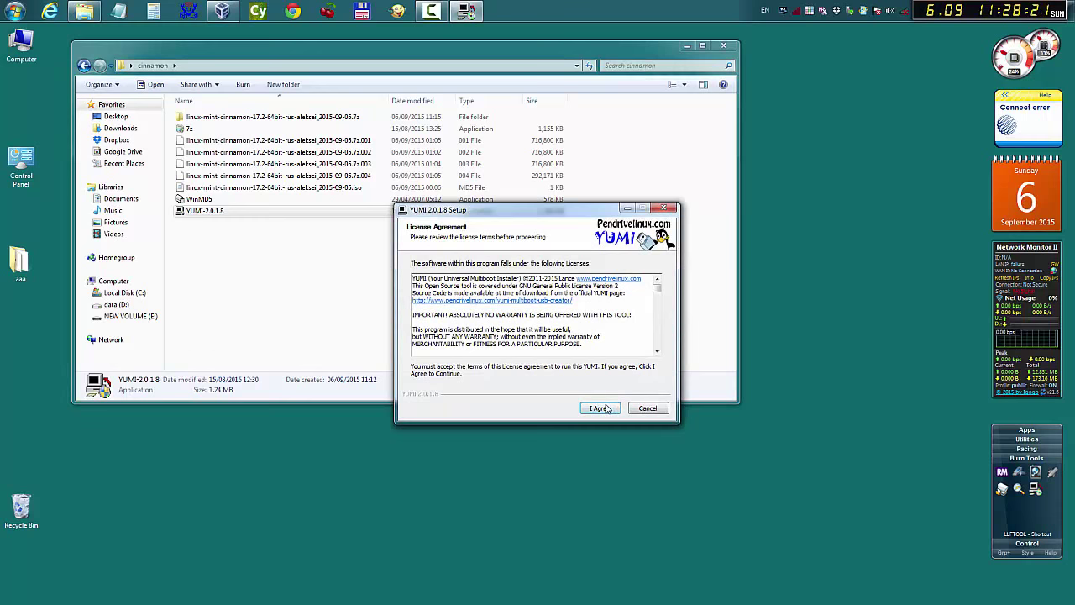
- Accept the YUMI license, target drive E: NEW VOLUME 3GB and enable FAT32 formatting
click(606, 409)
click(490, 278)
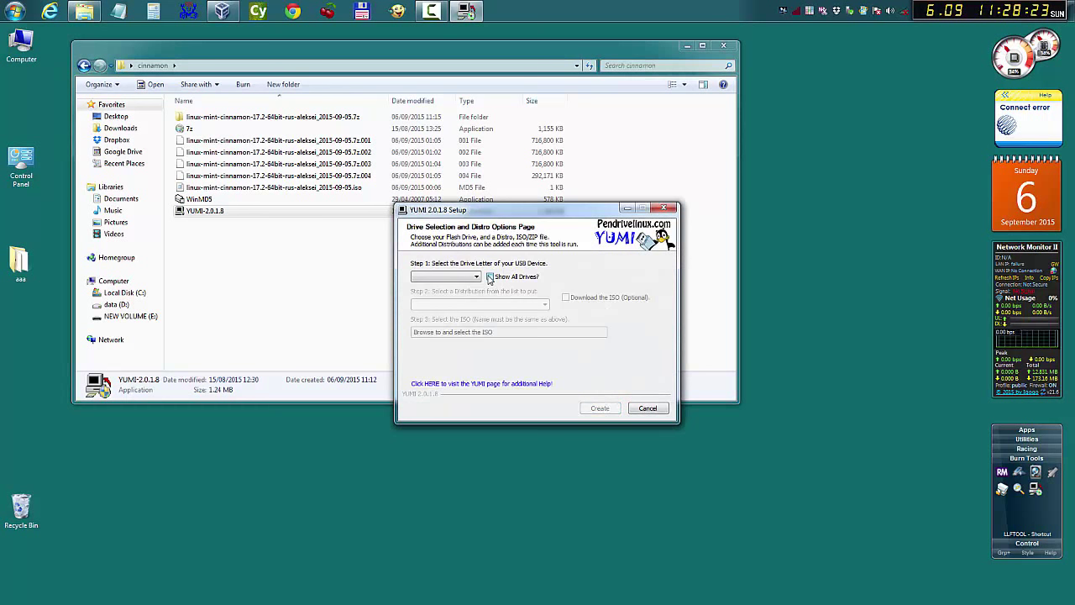
click(476, 277)
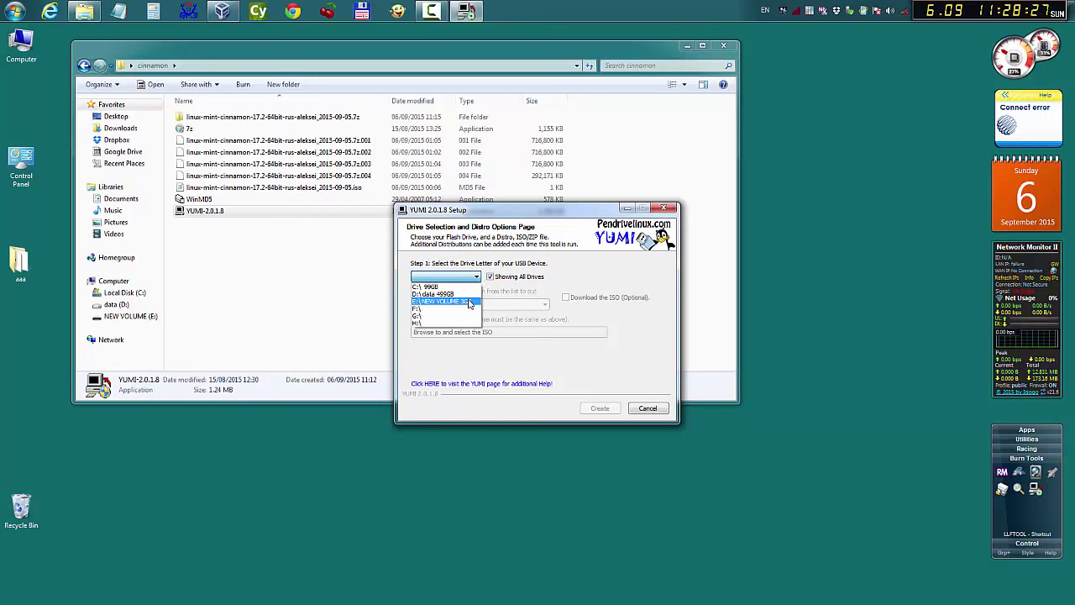
click(468, 301)
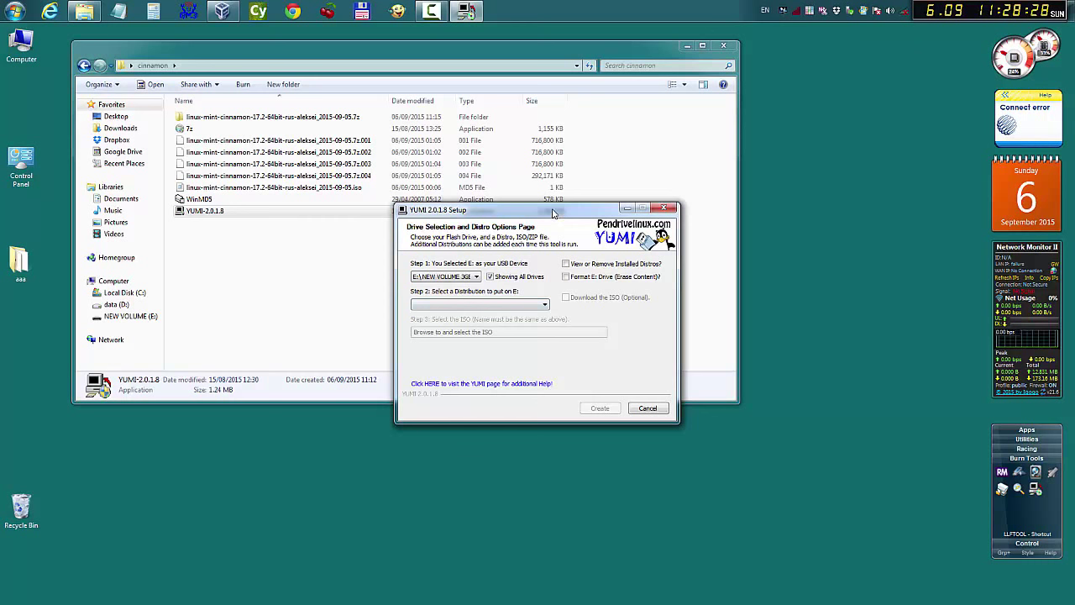
drag(555, 213, 670, 128)
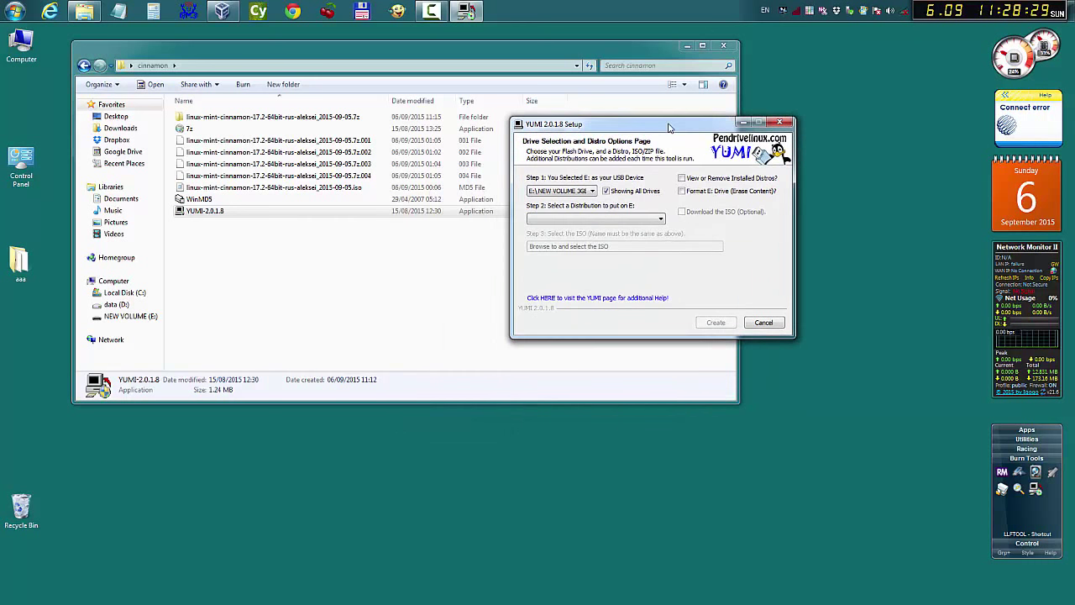
click(682, 191)
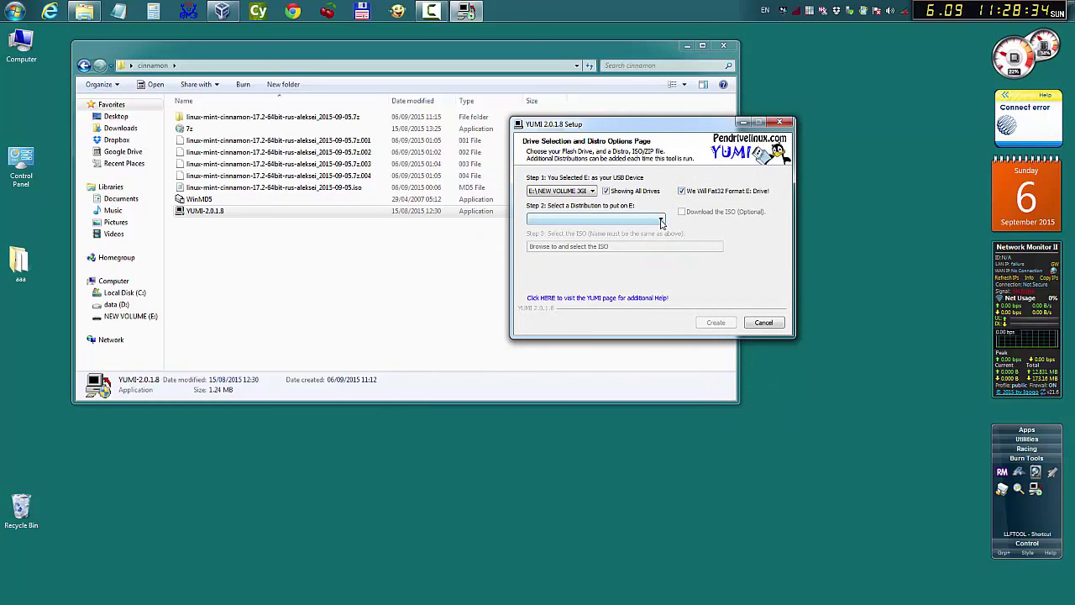
- Choose Linux Mint, browse to the cinnamon Linux Mint image on the Desktop, and click Create
click(660, 219)
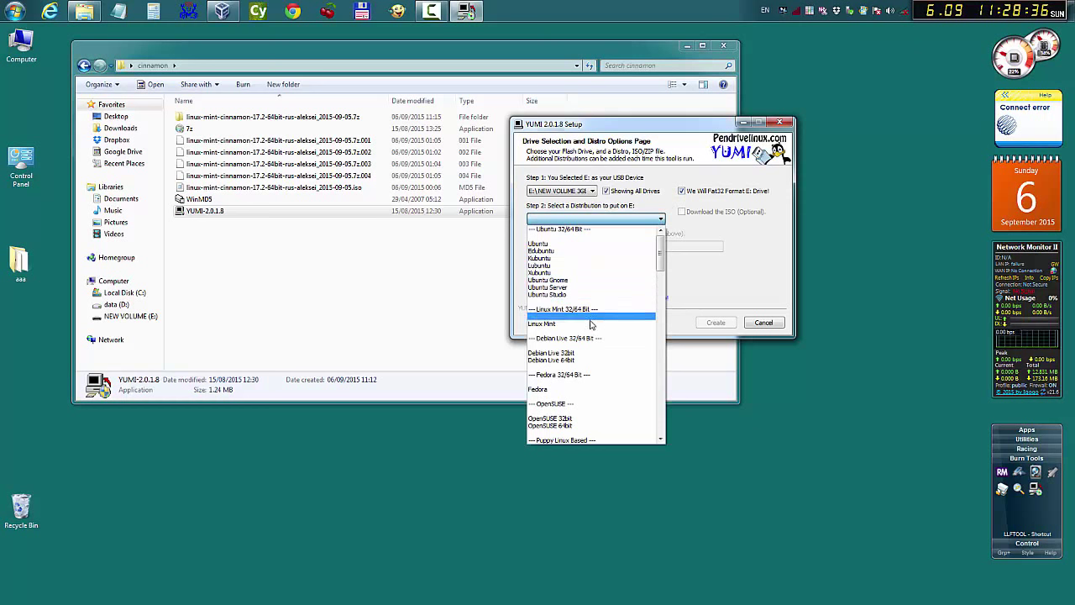
click(591, 327)
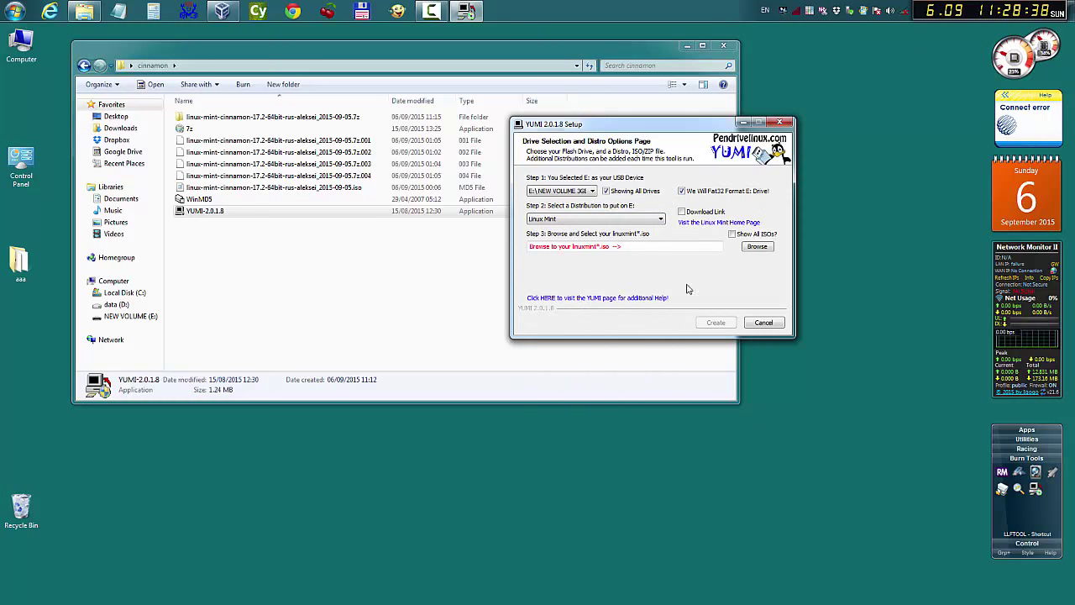
click(732, 233)
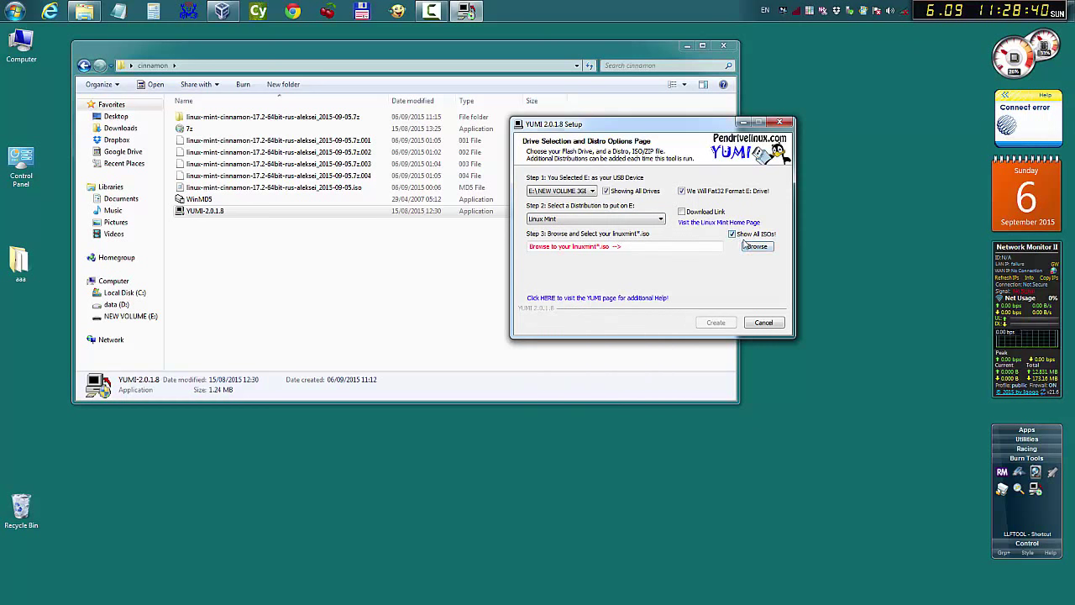
click(758, 247)
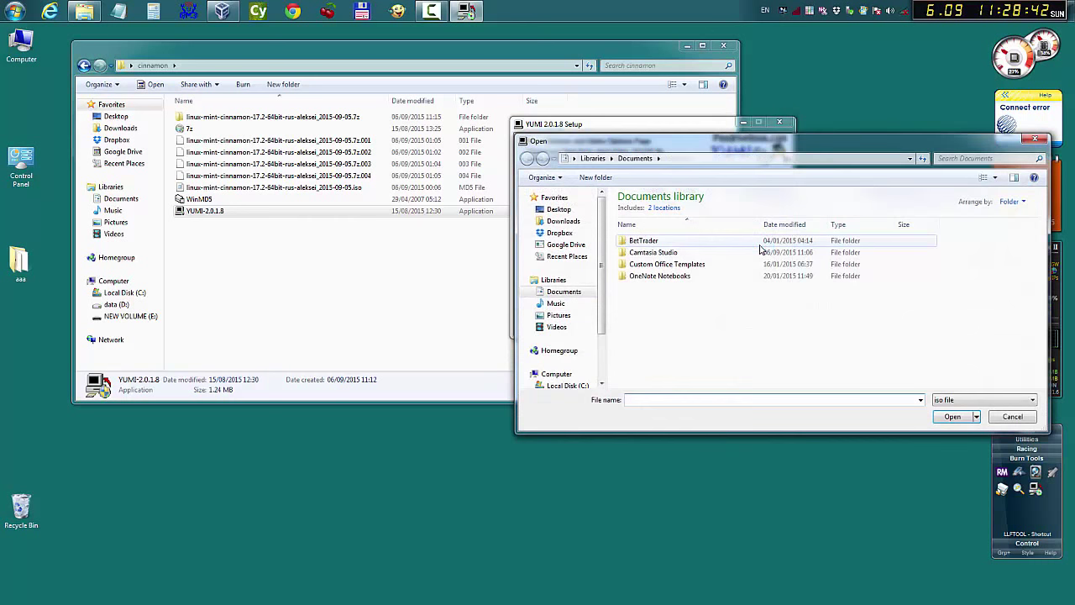
click(561, 210)
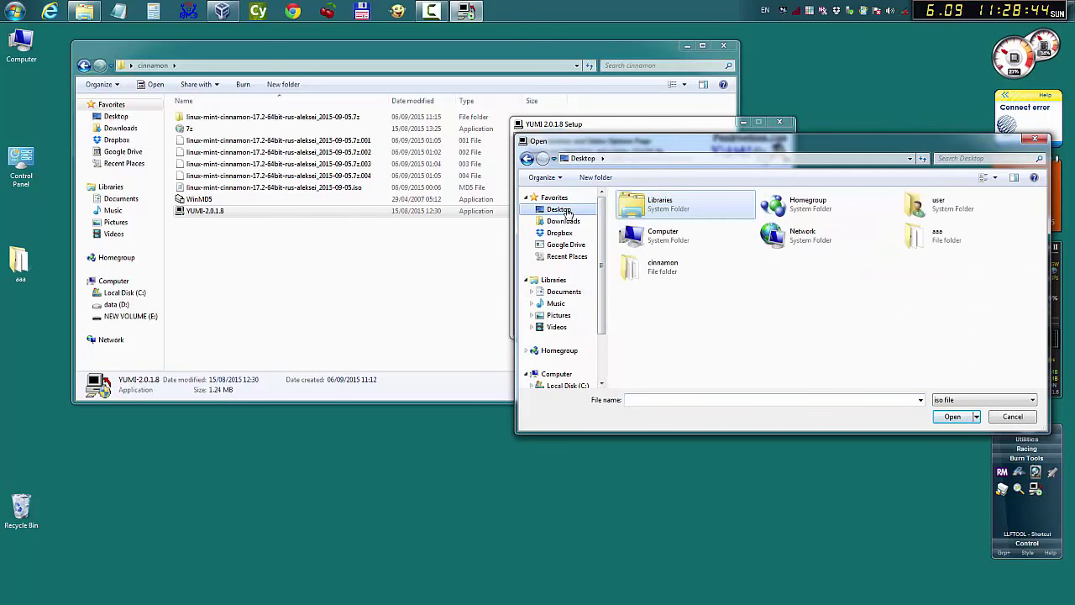
double_click(628, 269)
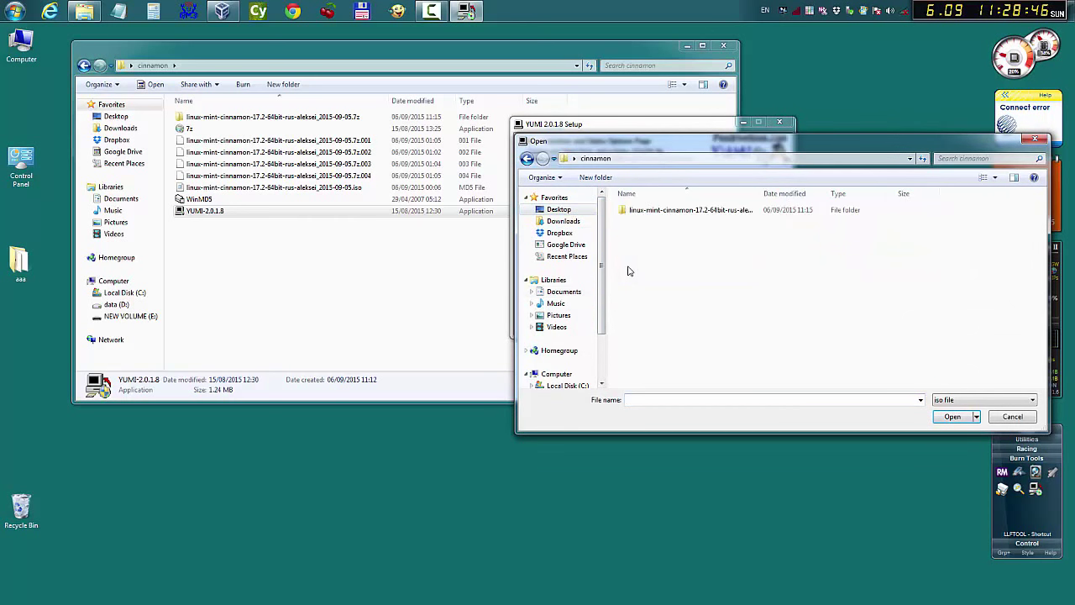
double_click(626, 212)
double_click(625, 211)
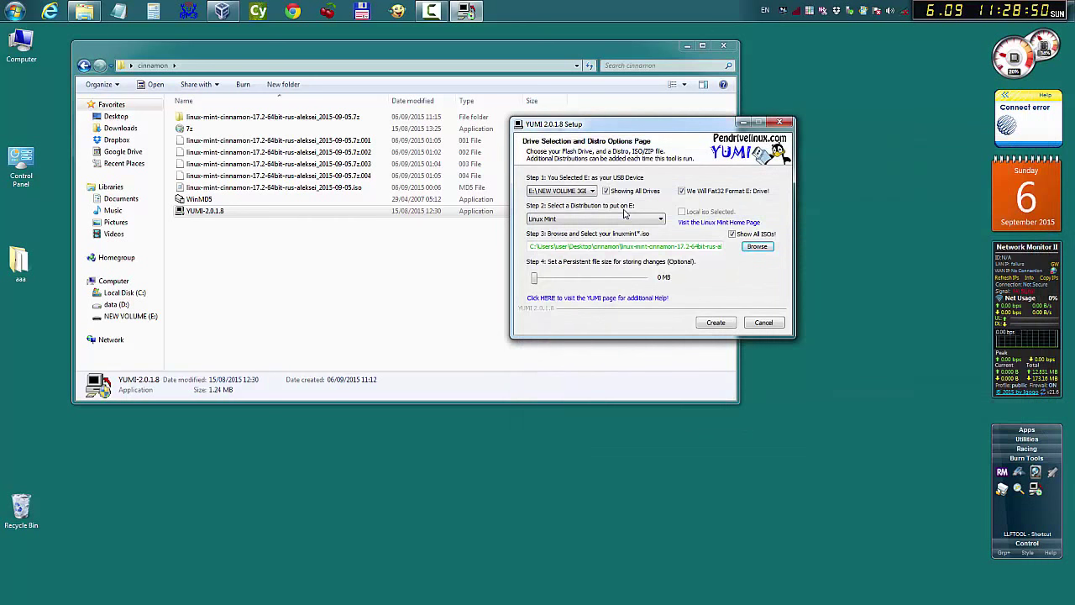
click(715, 323)
click(715, 324)
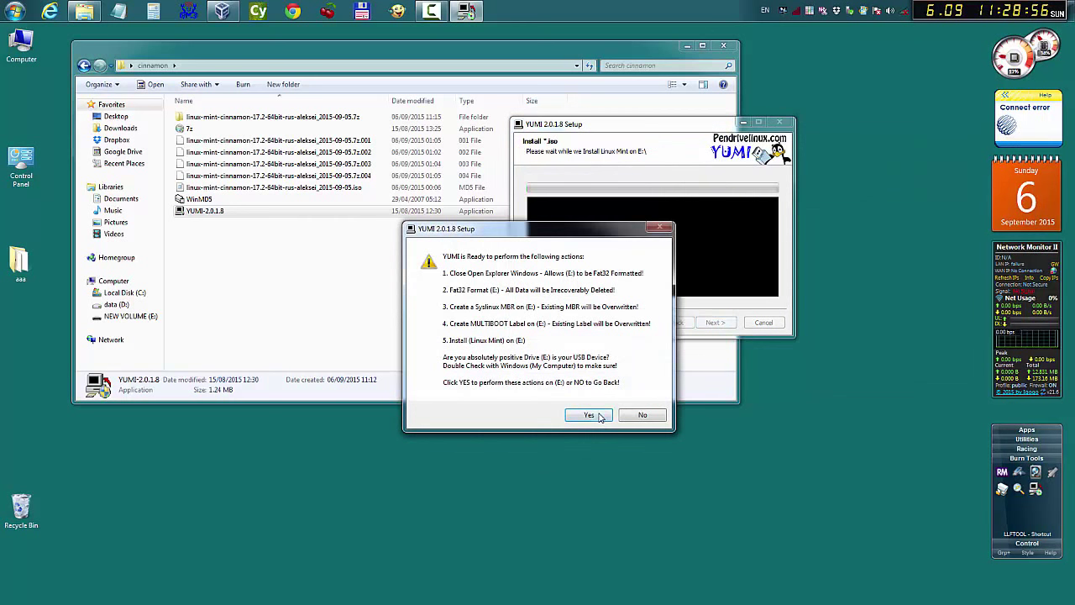
- Confirm formatting drive E: and installing Linux Mint onto it with YUMI
click(599, 417)
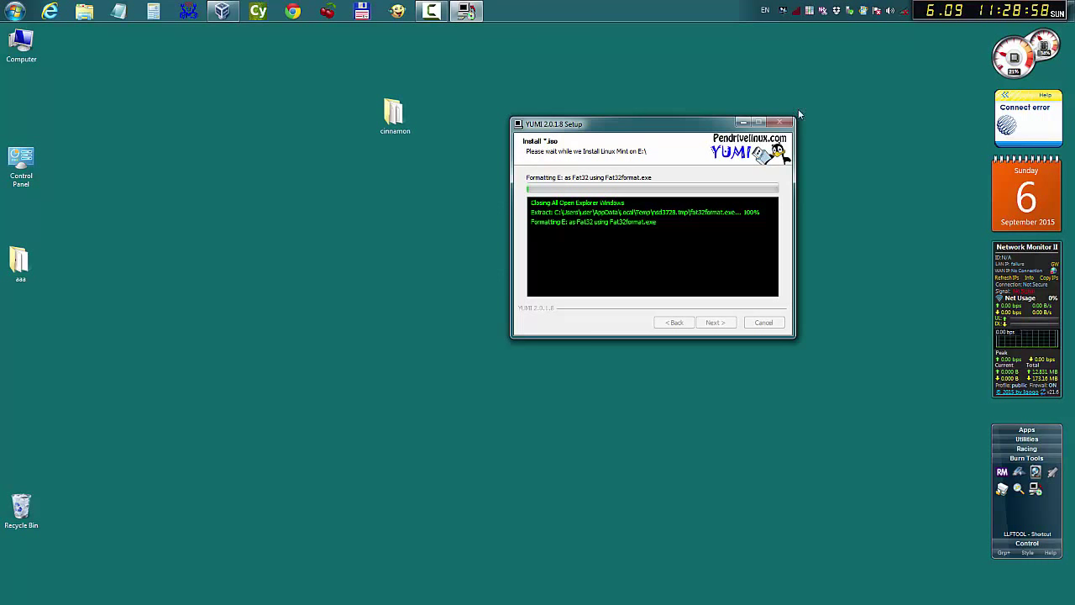
click(434, 11)
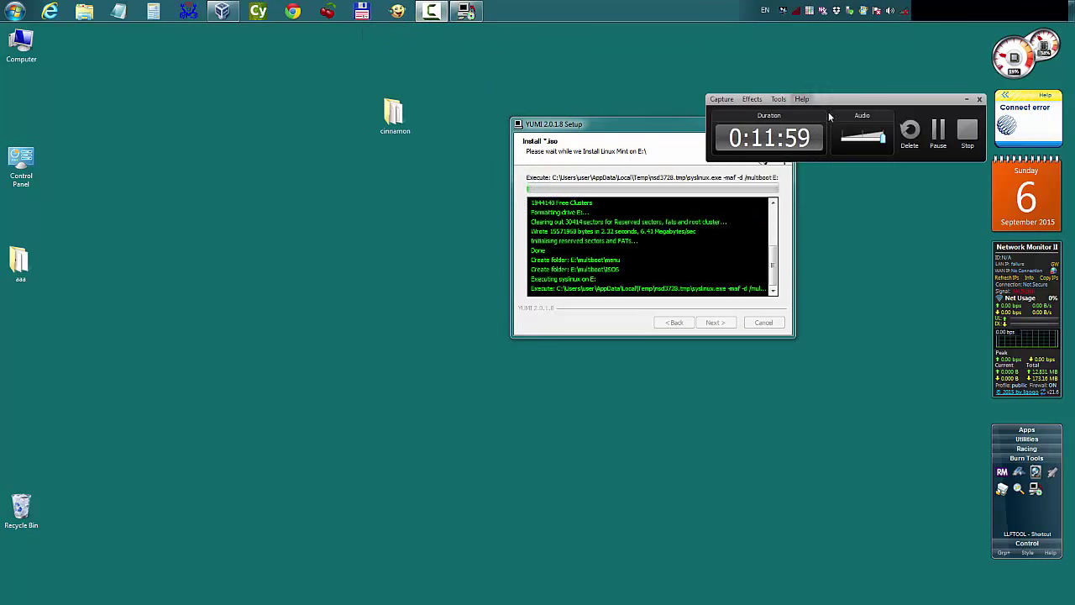
click(938, 130)
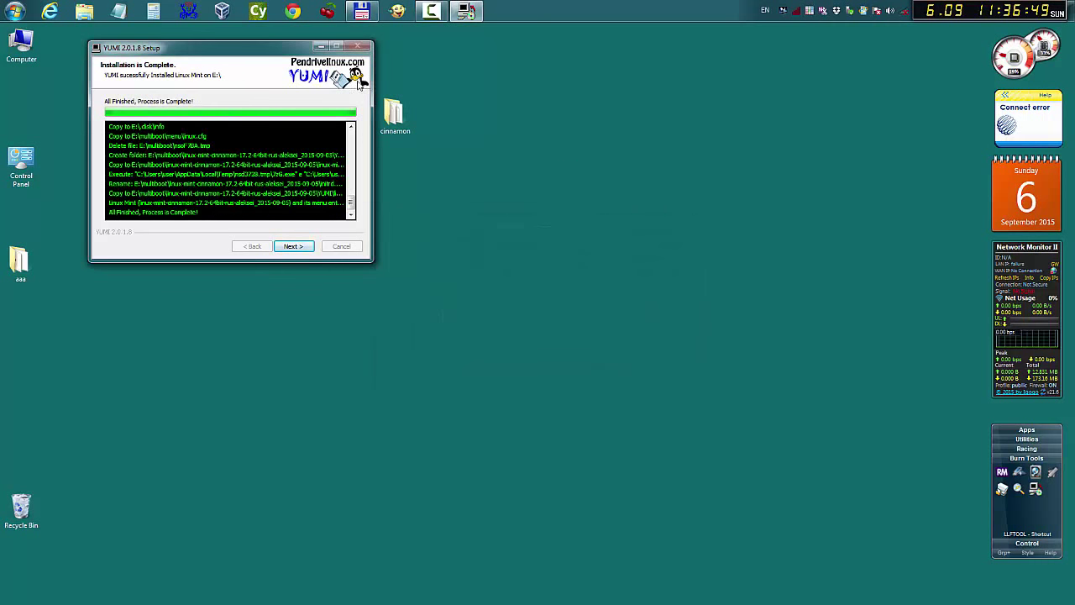
- Decline adding more ISOs and finish the YUMI installation, closing the installer
drag(286, 48, 573, 76)
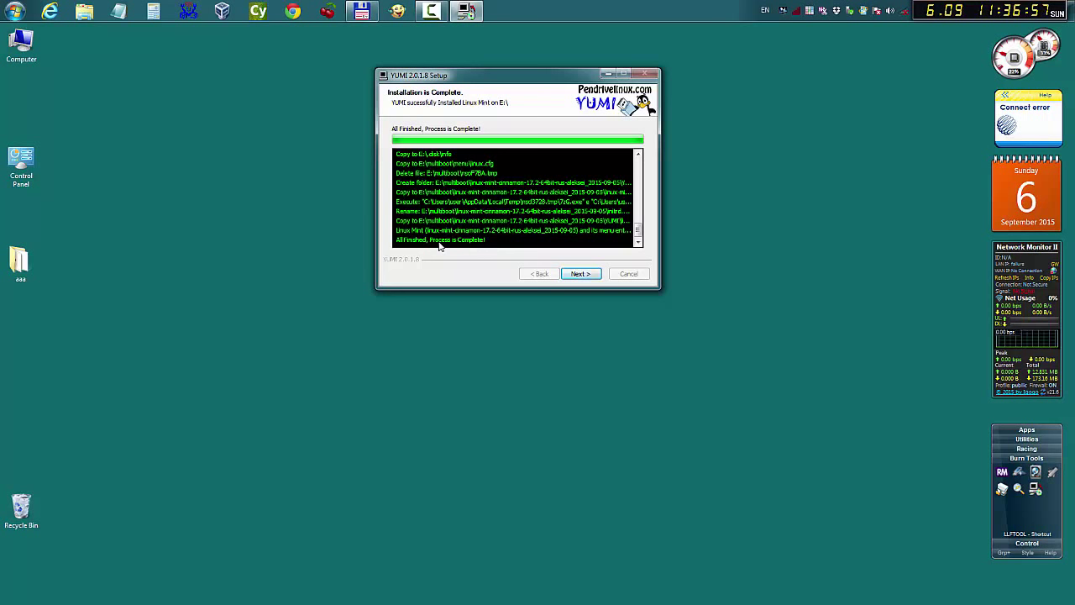
click(579, 274)
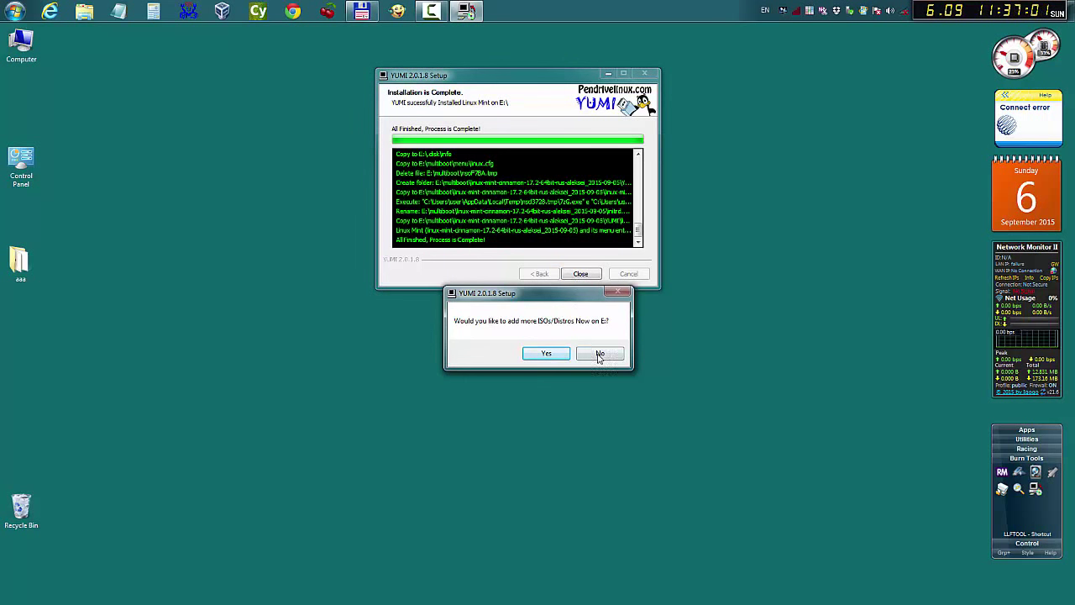
click(601, 354)
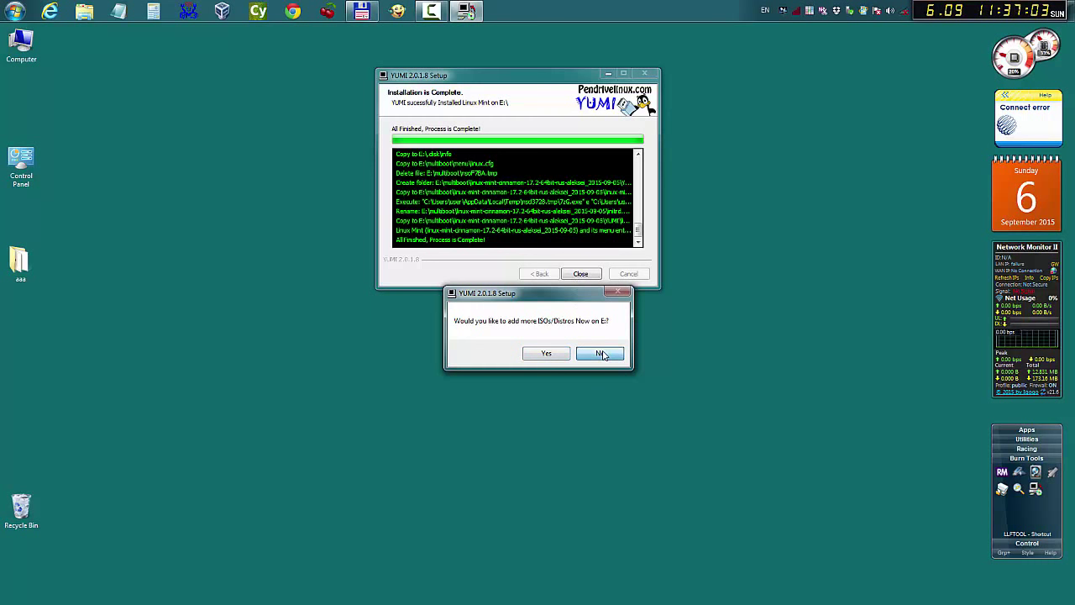
click(580, 274)
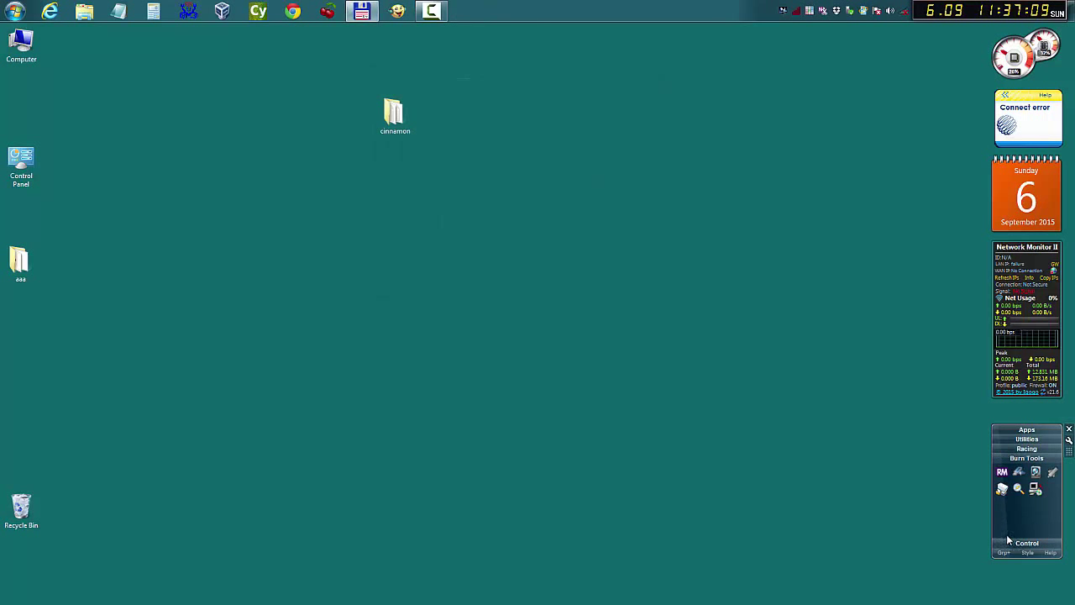
- Launch RMPrepUSB and start a QEMU test boot of drive E:, reusing the existing virtual disk
click(1002, 473)
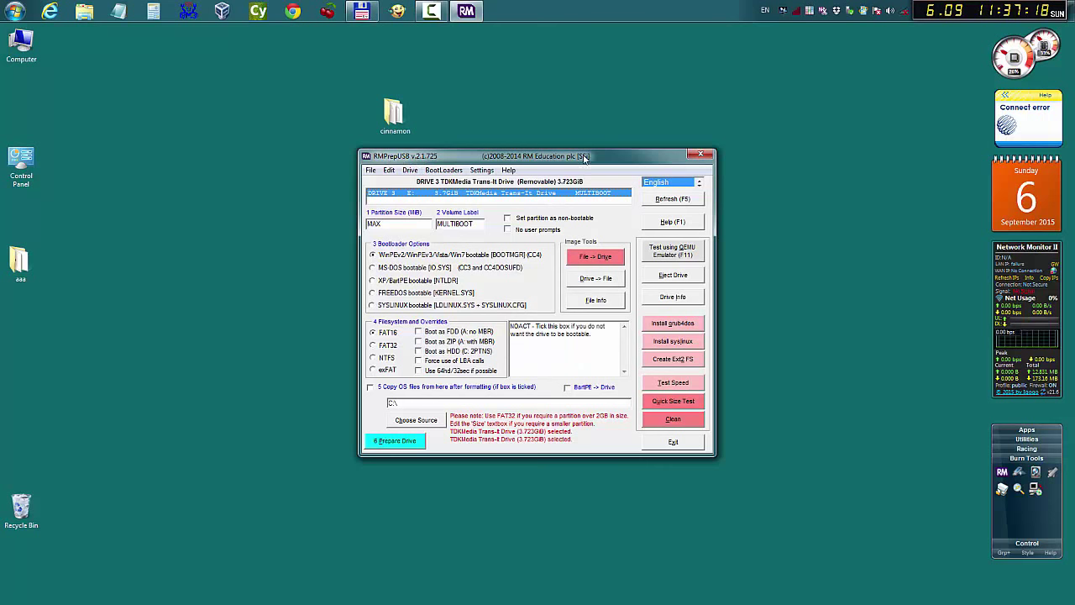
drag(585, 159, 656, 86)
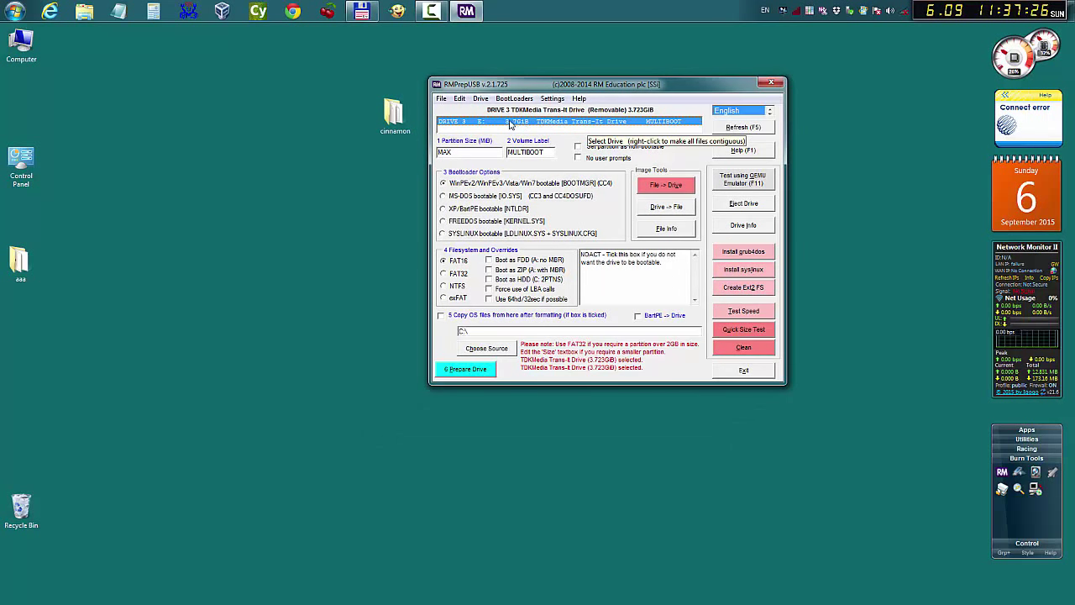
click(750, 182)
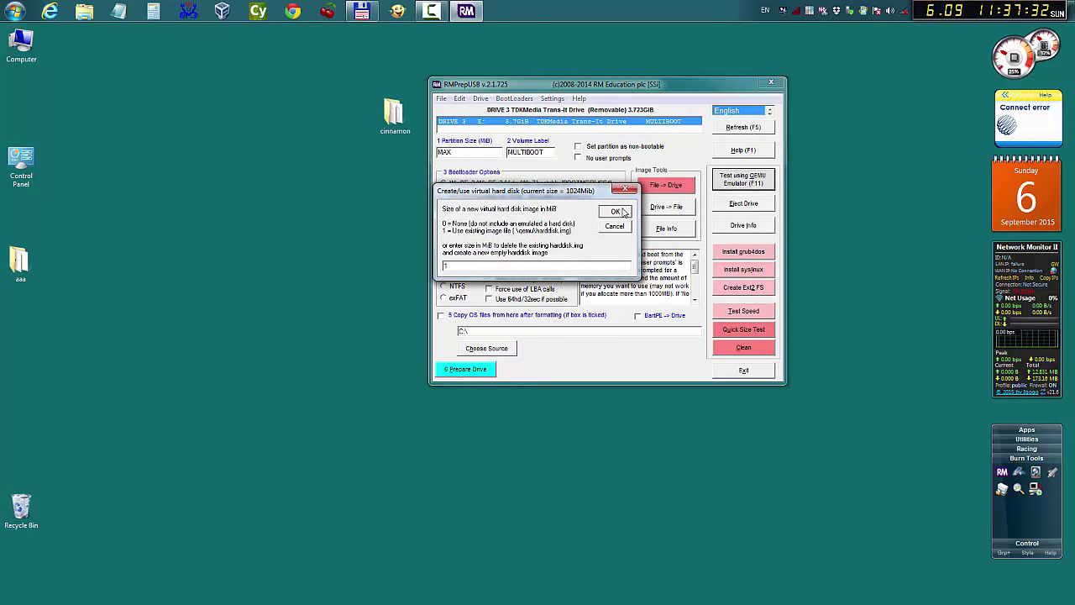
click(614, 210)
- Give the emulator 1000 MB RAM and boot Linux Mint Cinnamon from the Linux Distributions menu
click(617, 216)
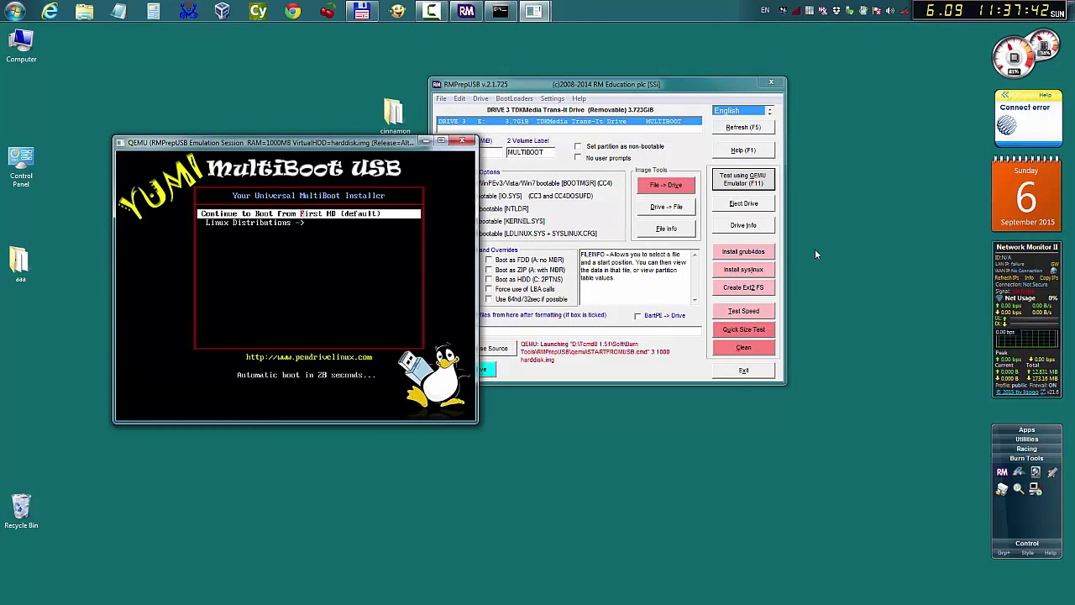
key(Down)
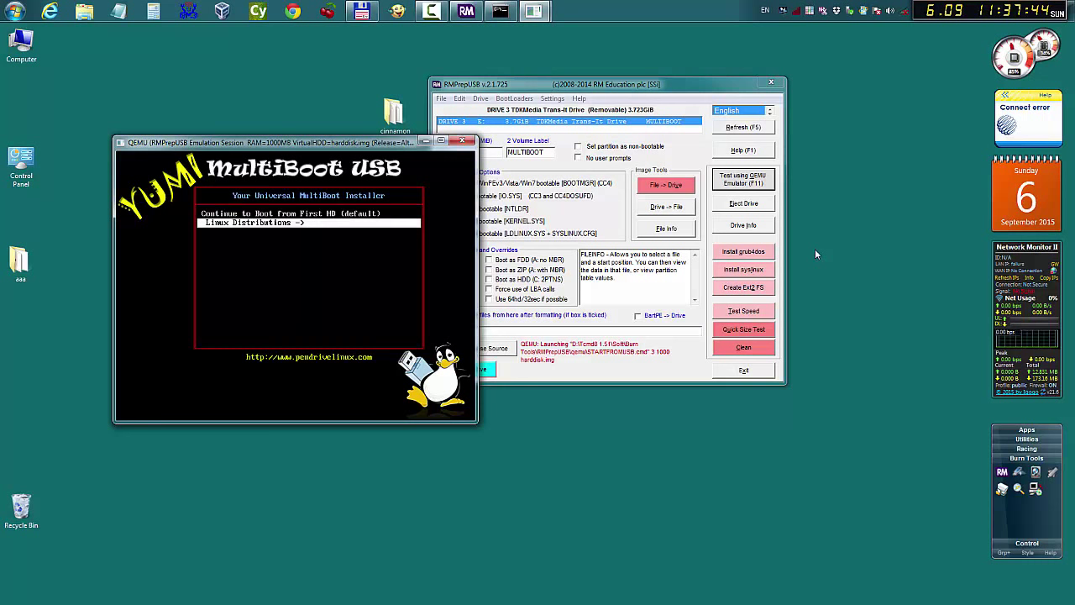
key(Return)
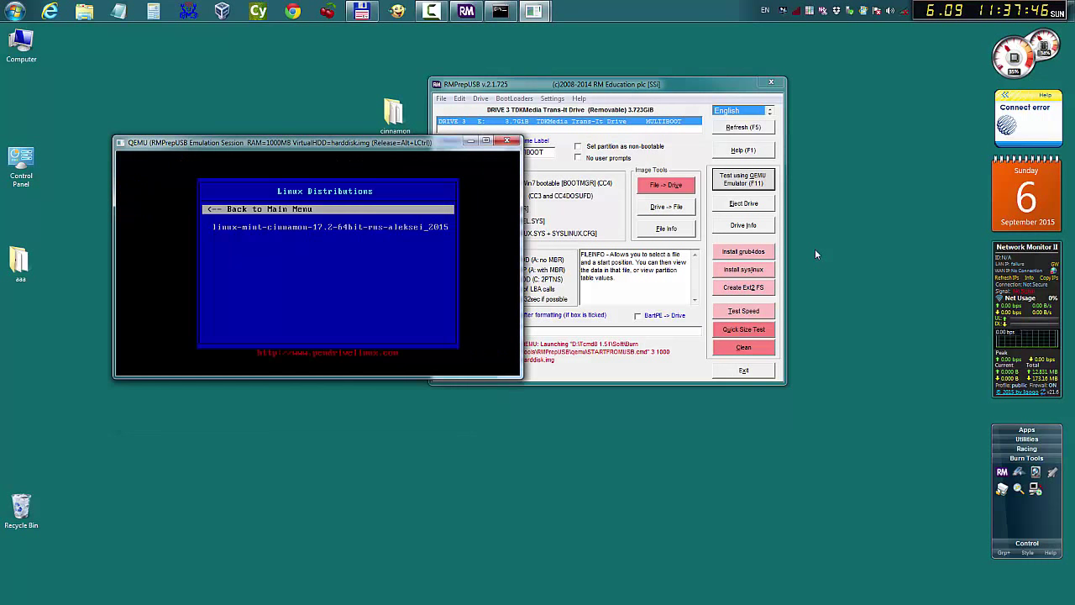
key(Down)
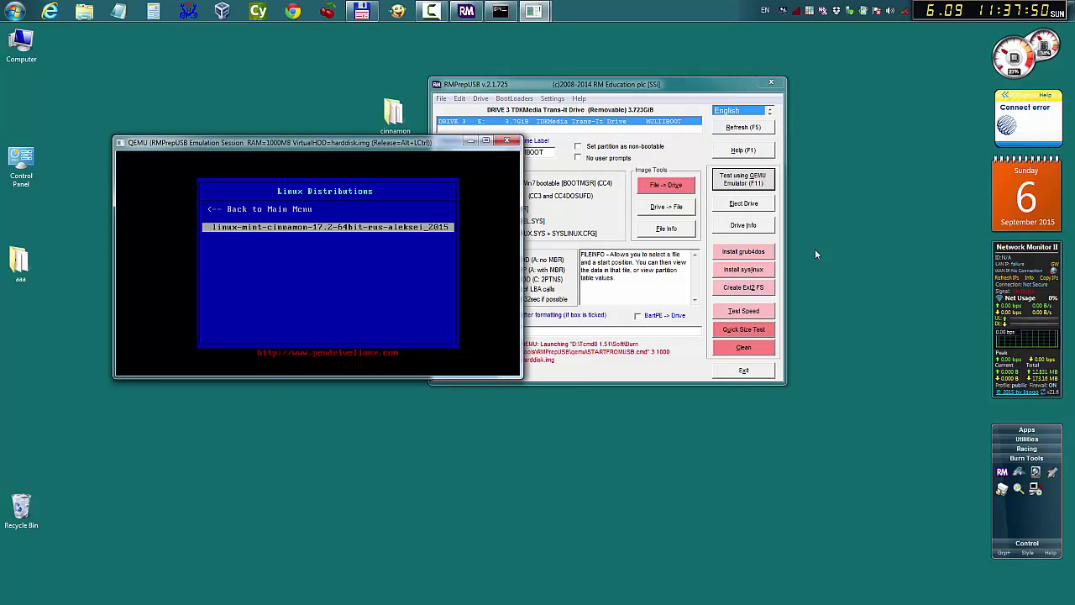
key(Return)
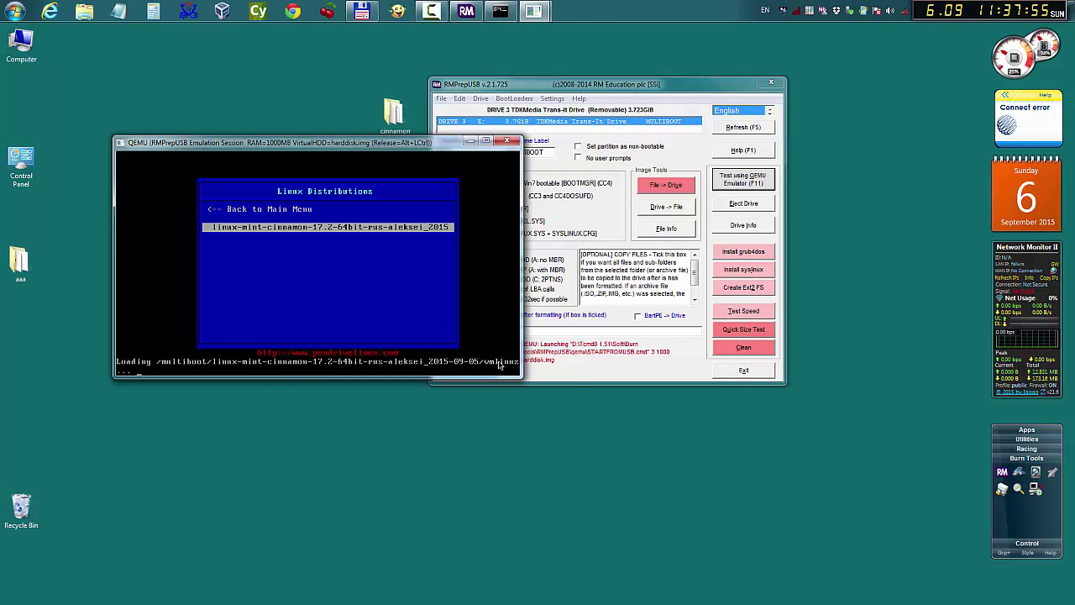
- Close the QEMU emulator and RMPrepUSB
drag(432, 142, 415, 58)
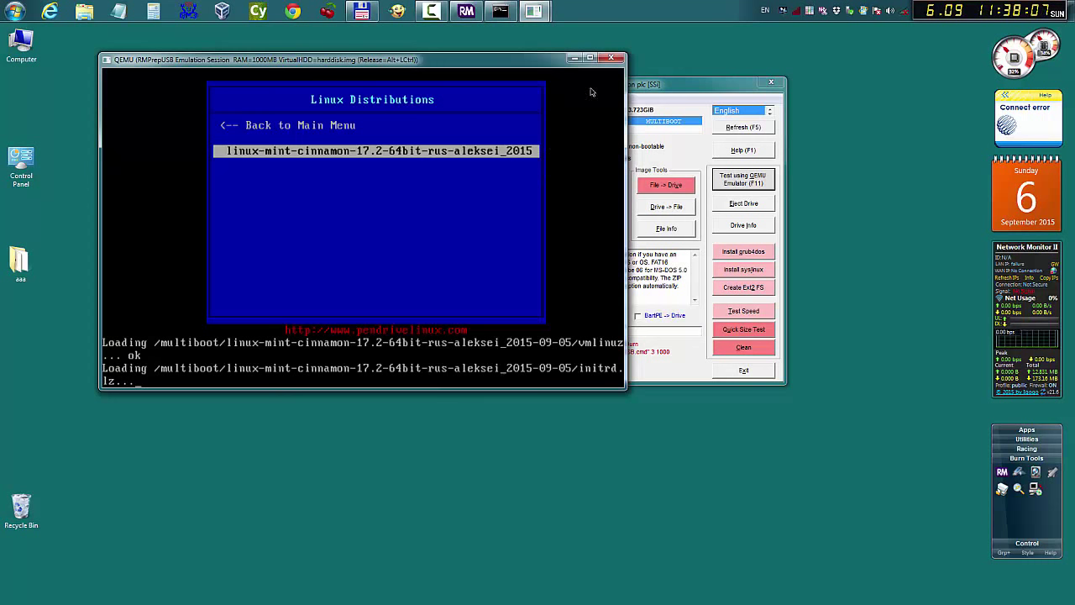
click(613, 59)
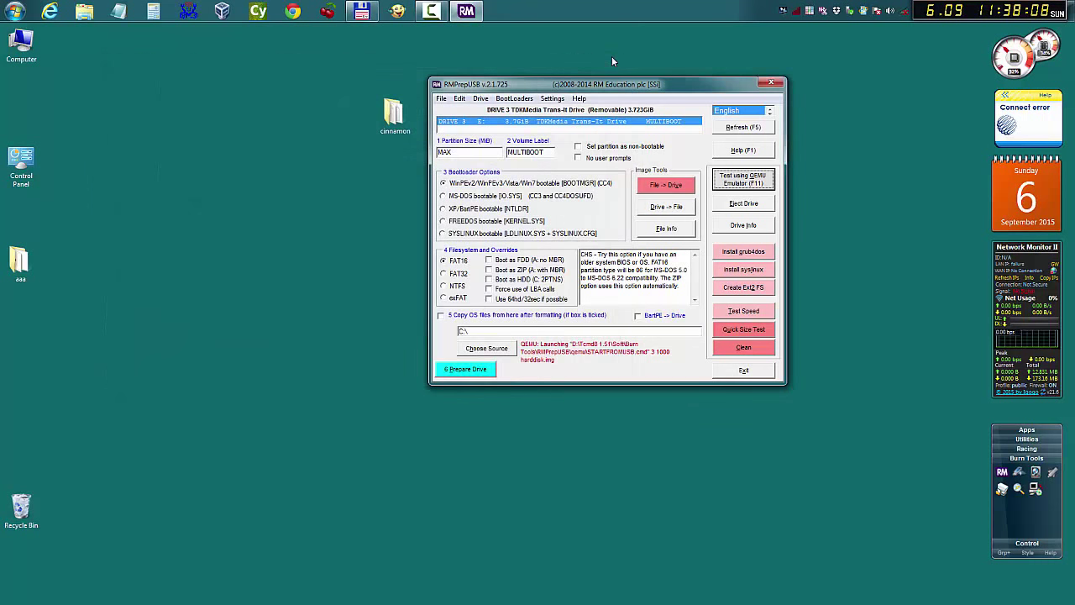
click(773, 84)
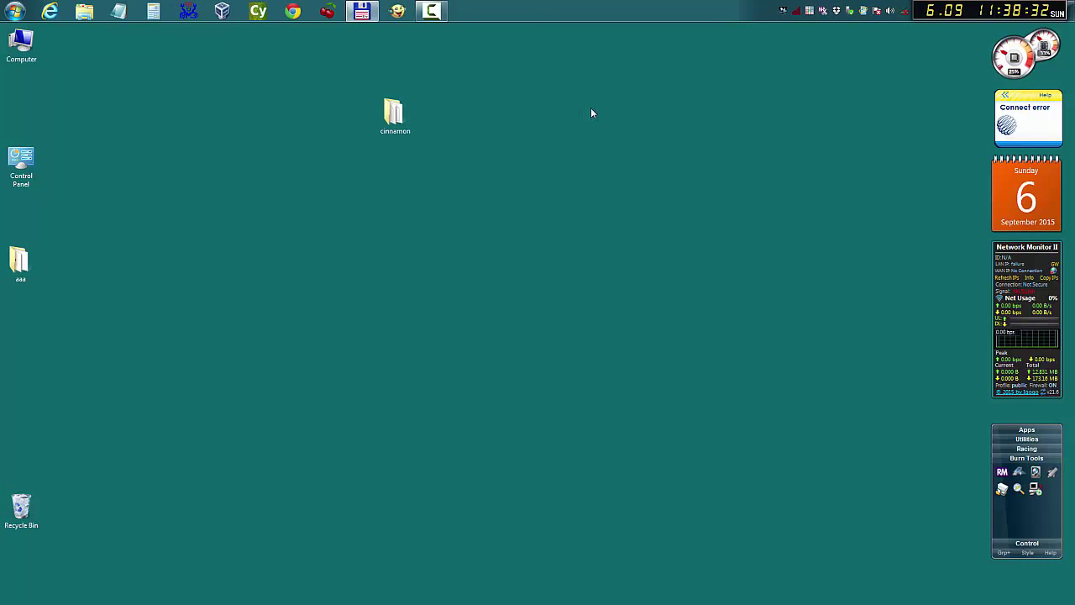
- Open the desktop cinnamon folder showing its 9 items and position the Explorer window
double_click(394, 116)
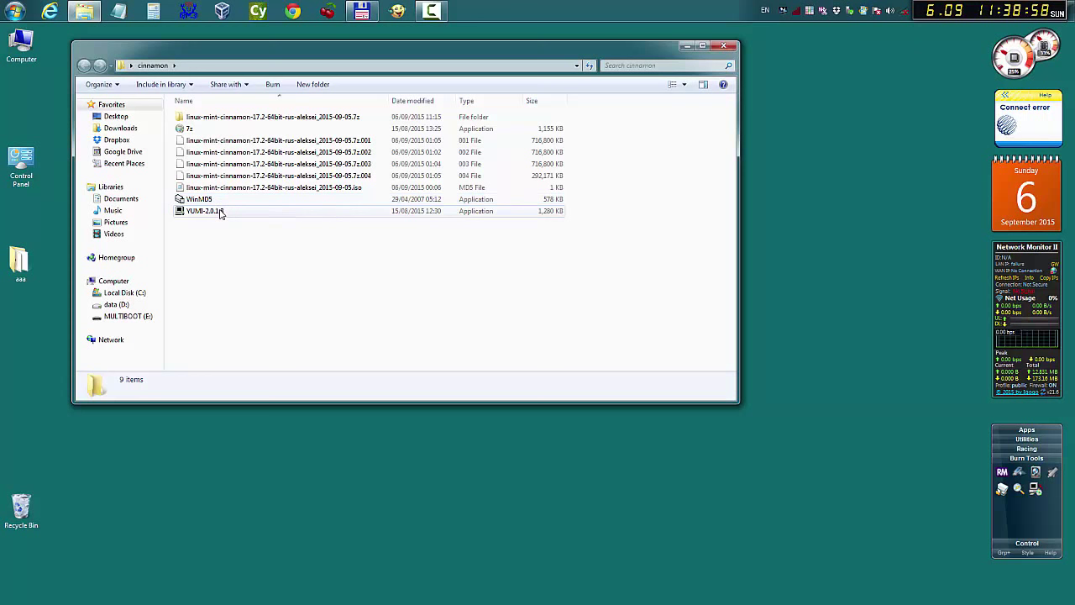
mouse_move(220, 213)
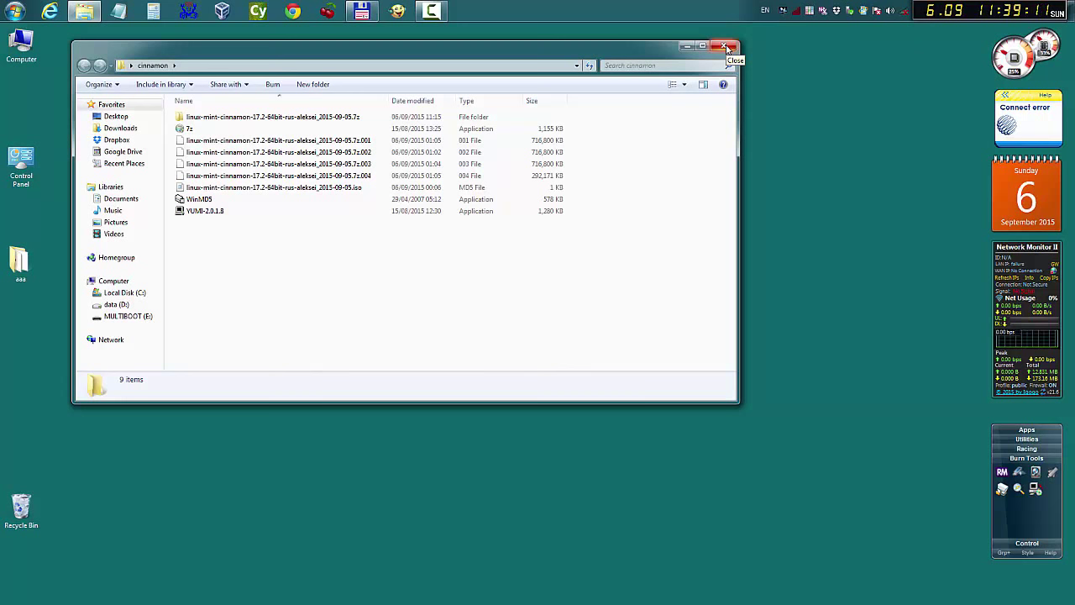
mouse_move(647, 44)
mouse_down()
mouse_move(655, 77)
mouse_move(662, 58)
mouse_up()
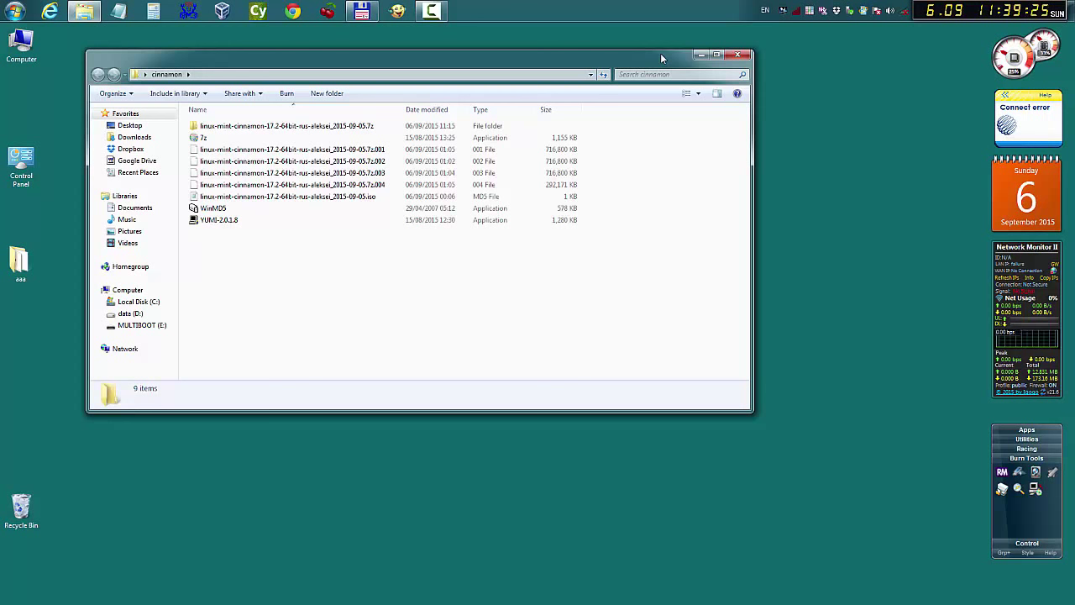
drag(661, 54, 661, 49)
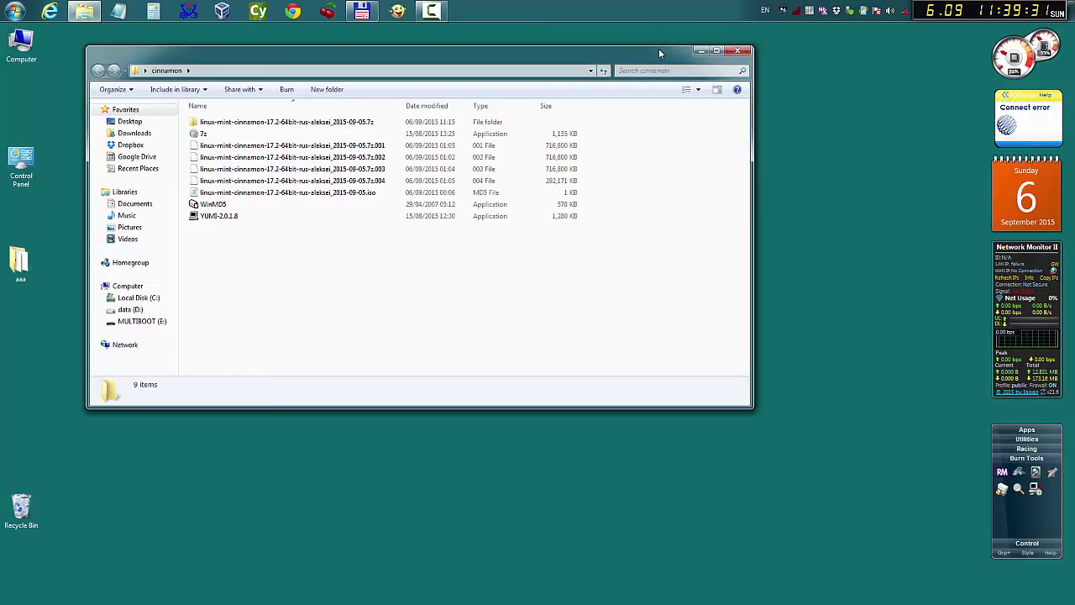
drag(653, 51, 652, 47)
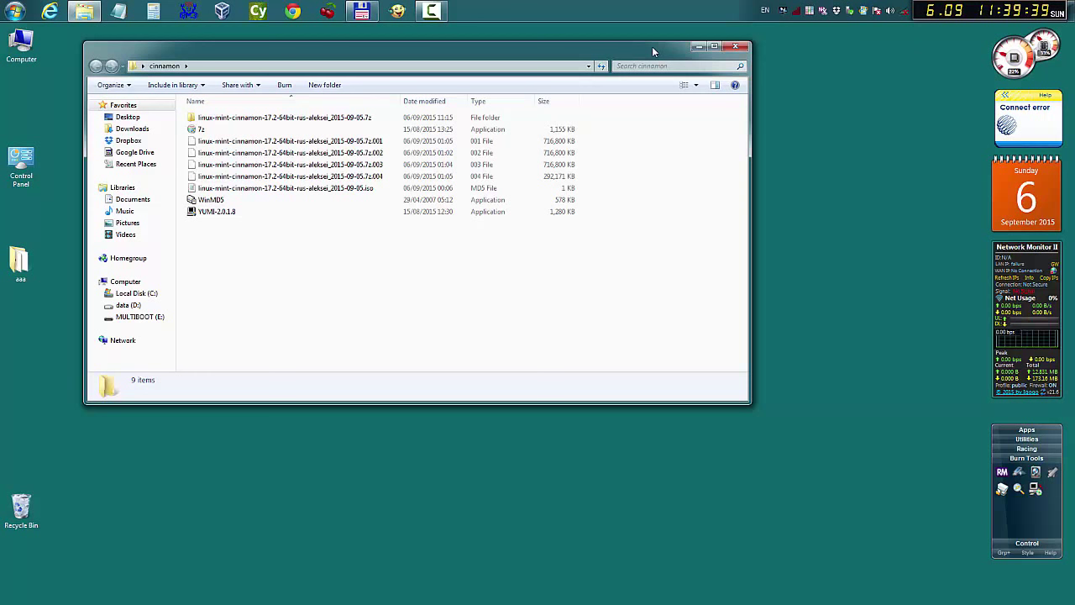
- Expand the launcher gadget's Apps section to show the application shortcuts
click(1026, 429)
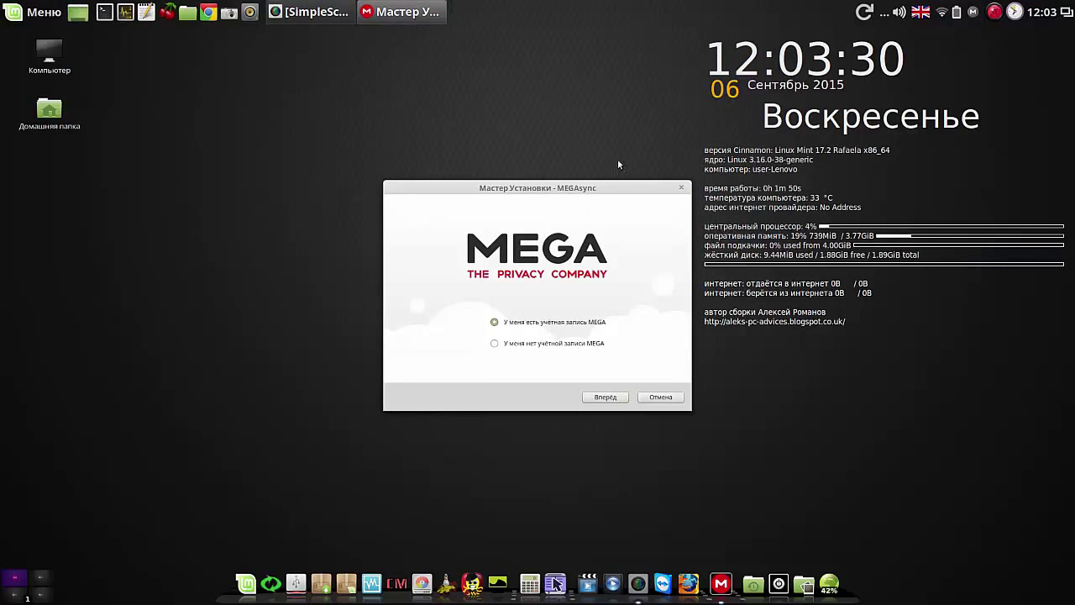
- Cancel the MEGAsync setup wizard with Отмена and confirm leaving it with Да
drag(590, 187, 345, 68)
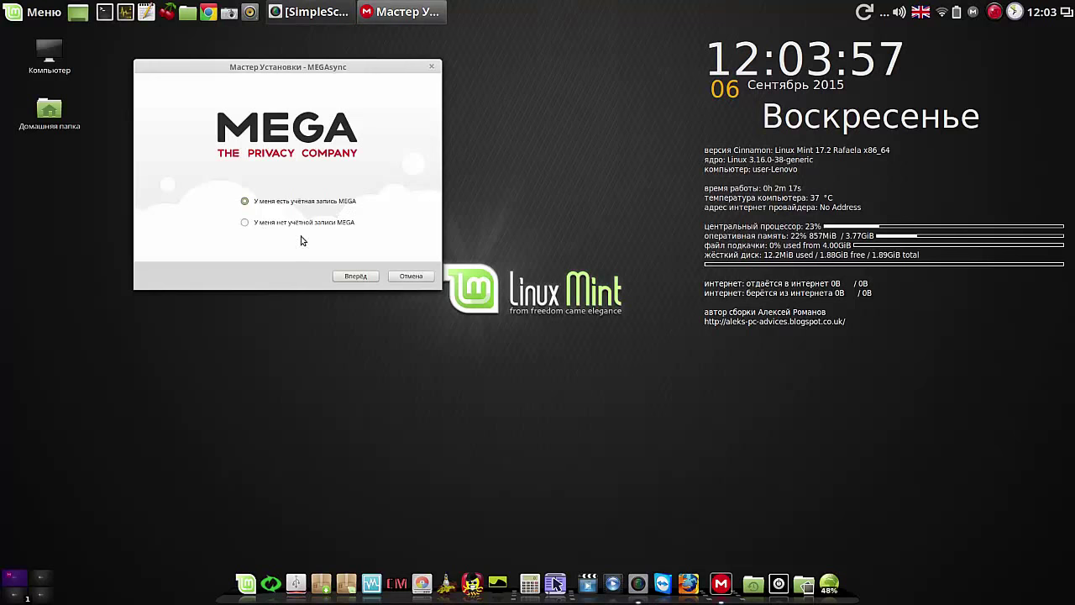
click(411, 276)
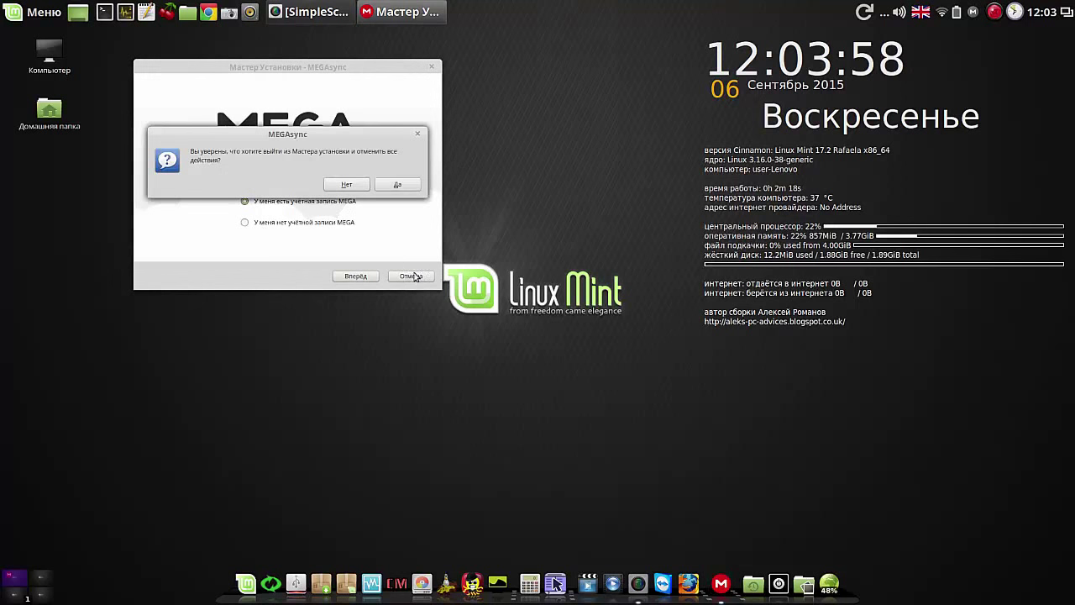
click(397, 184)
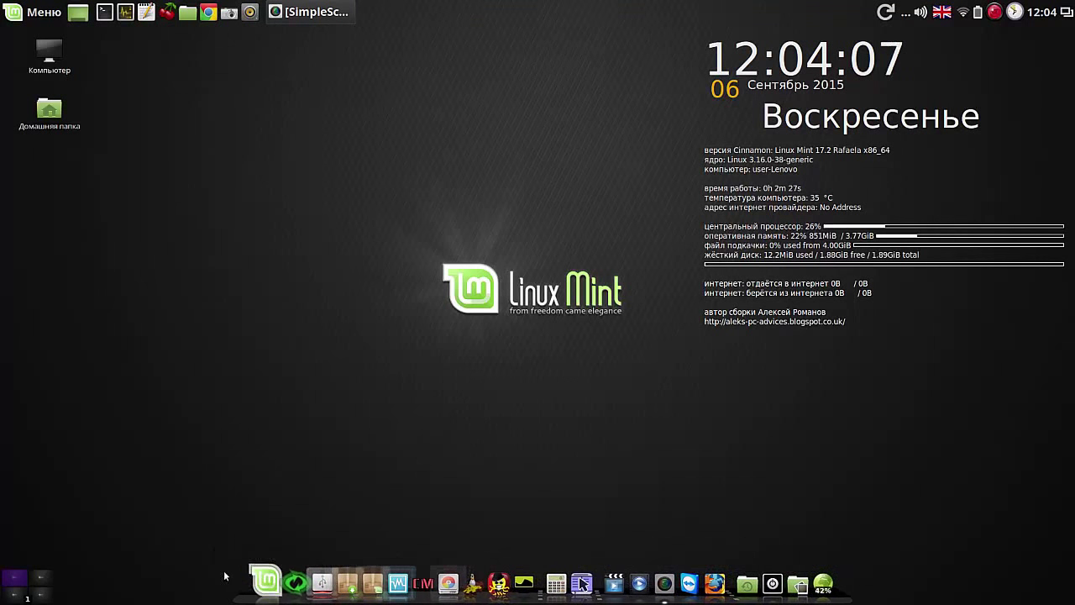
click(39, 582)
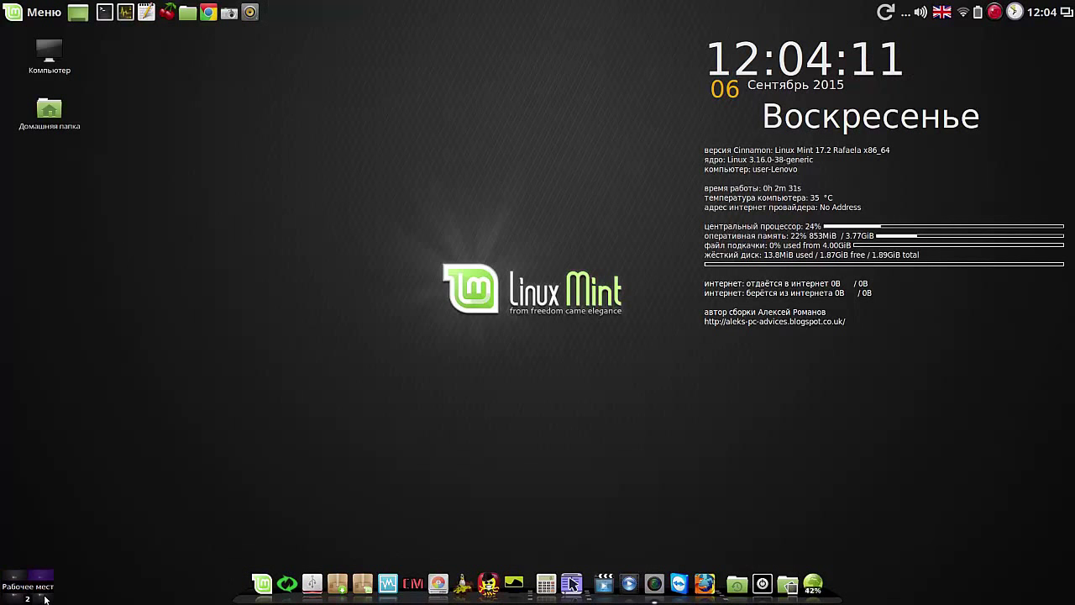
click(42, 599)
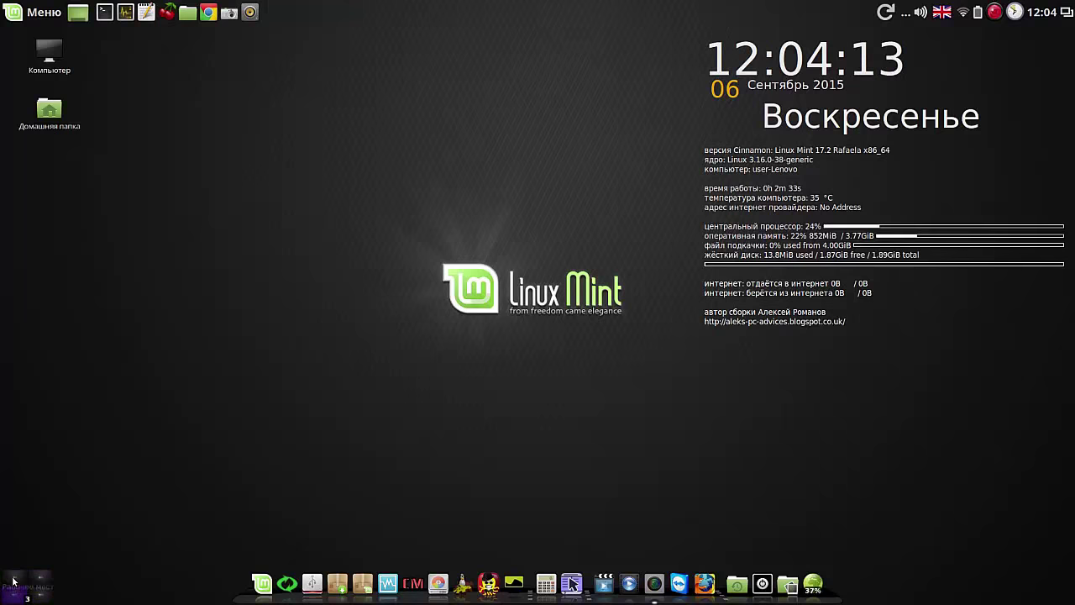
click(14, 577)
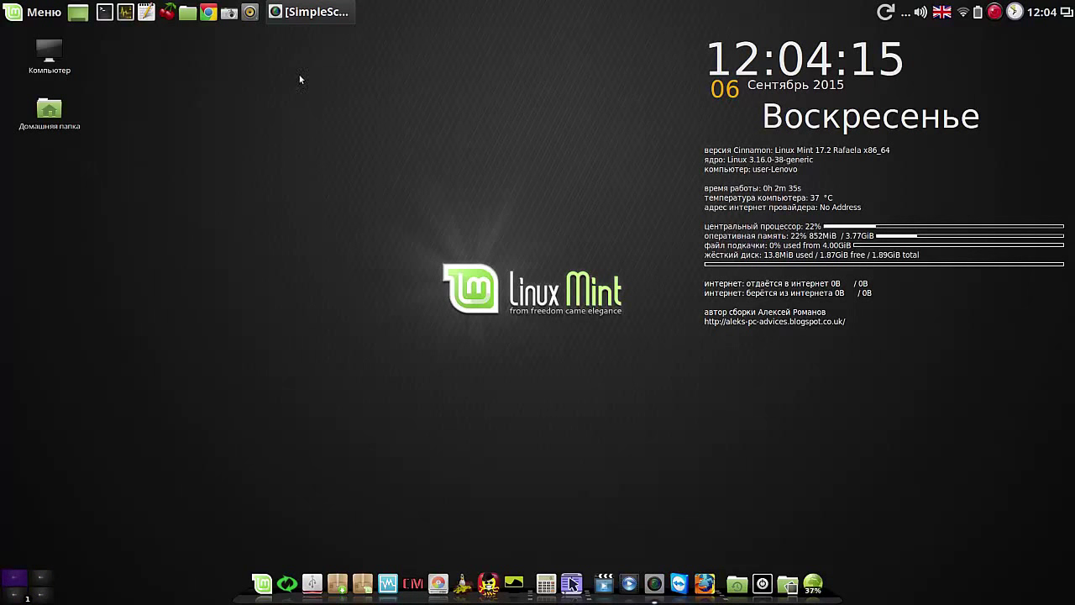
click(209, 13)
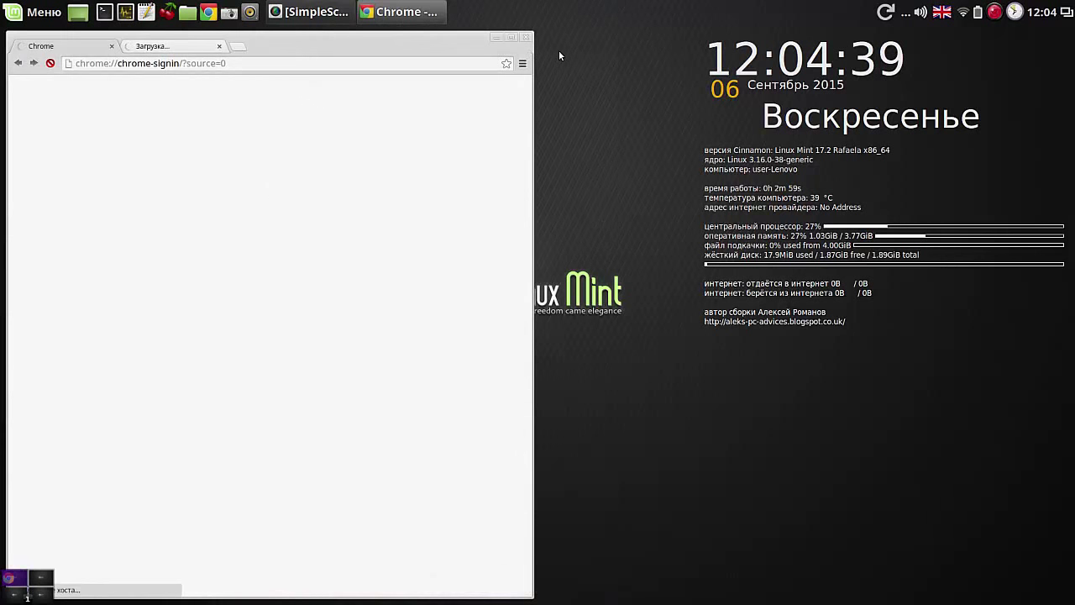
click(525, 40)
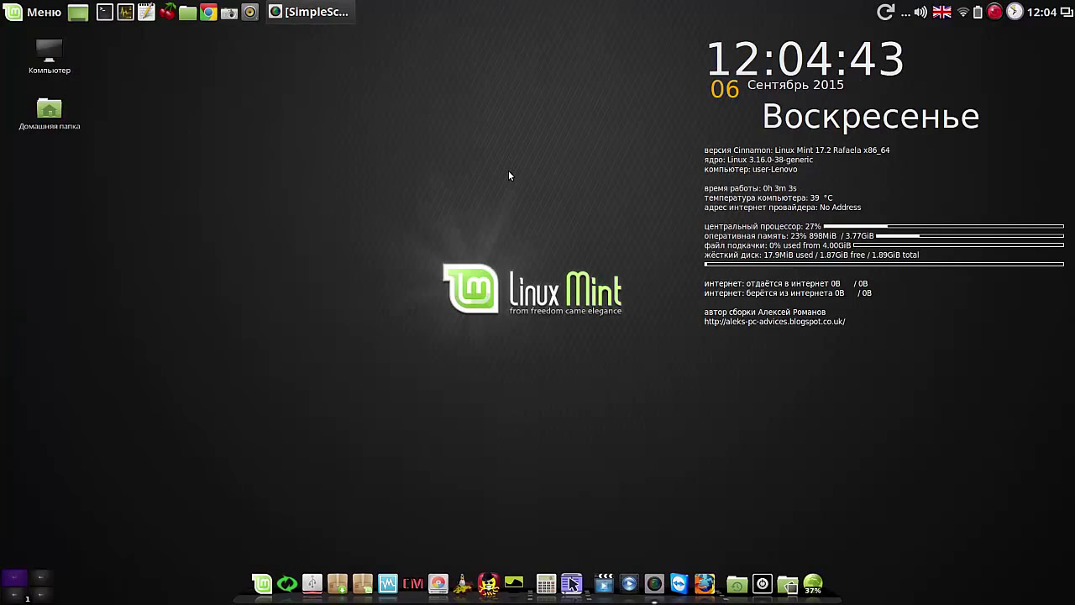
- Launch Skype from the Internet applications menu and decline its terms of use
click(44, 15)
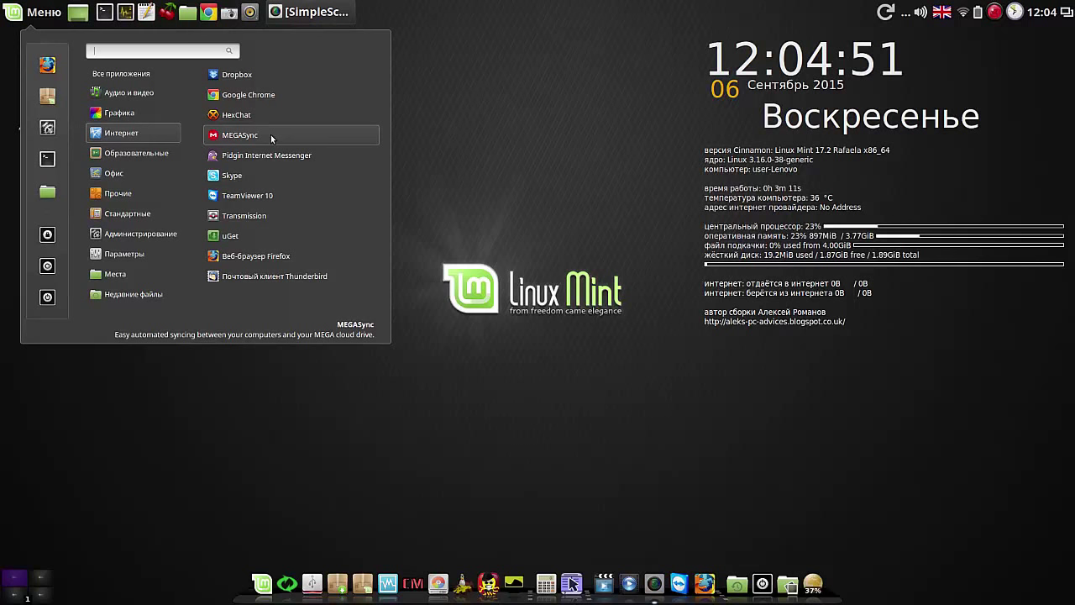
click(261, 178)
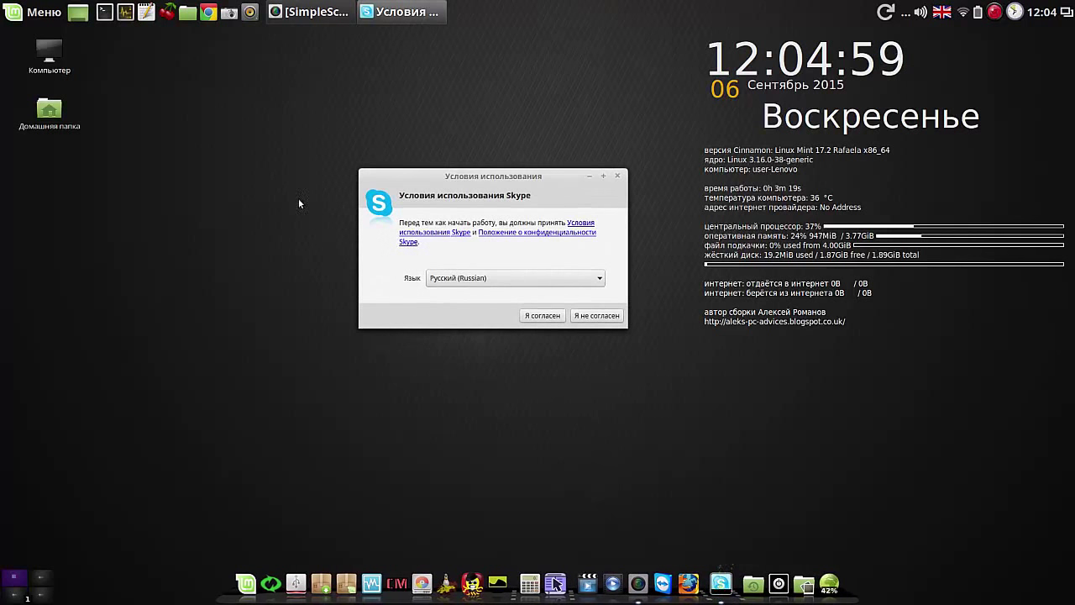
click(598, 316)
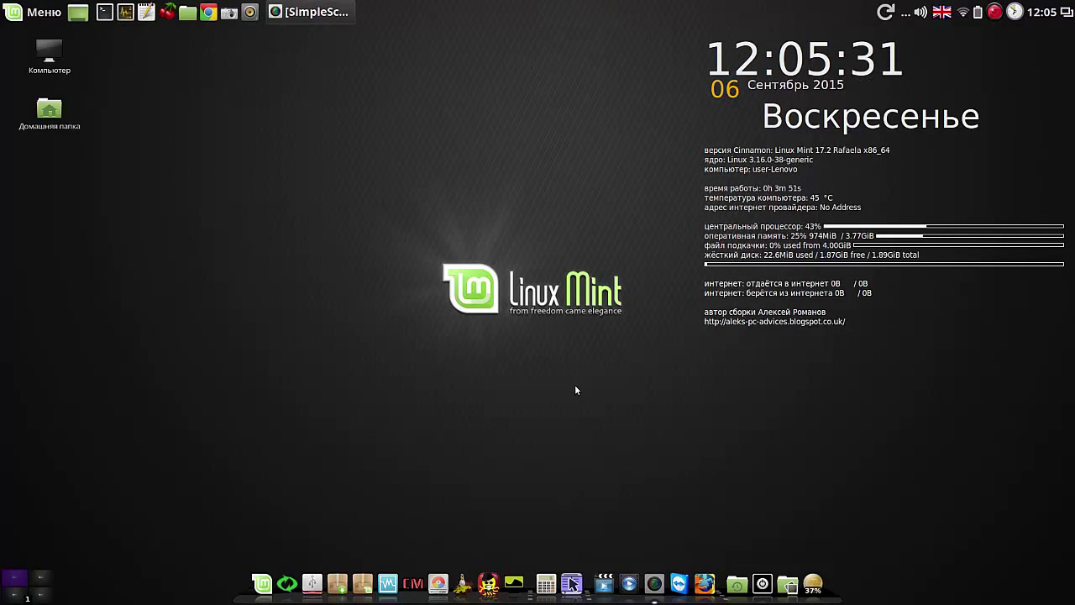
click(287, 578)
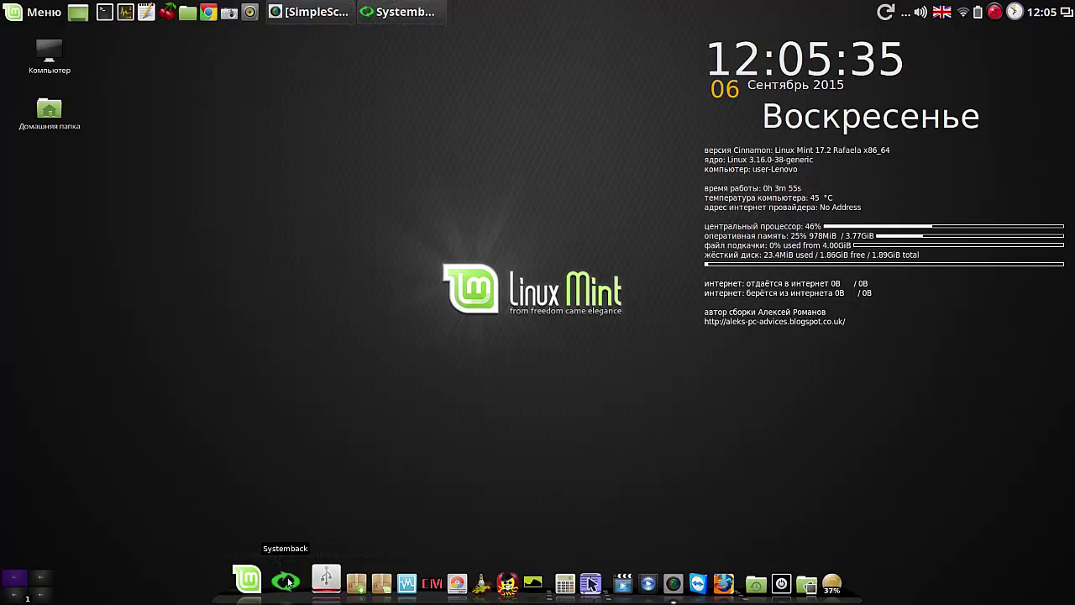
click(393, 414)
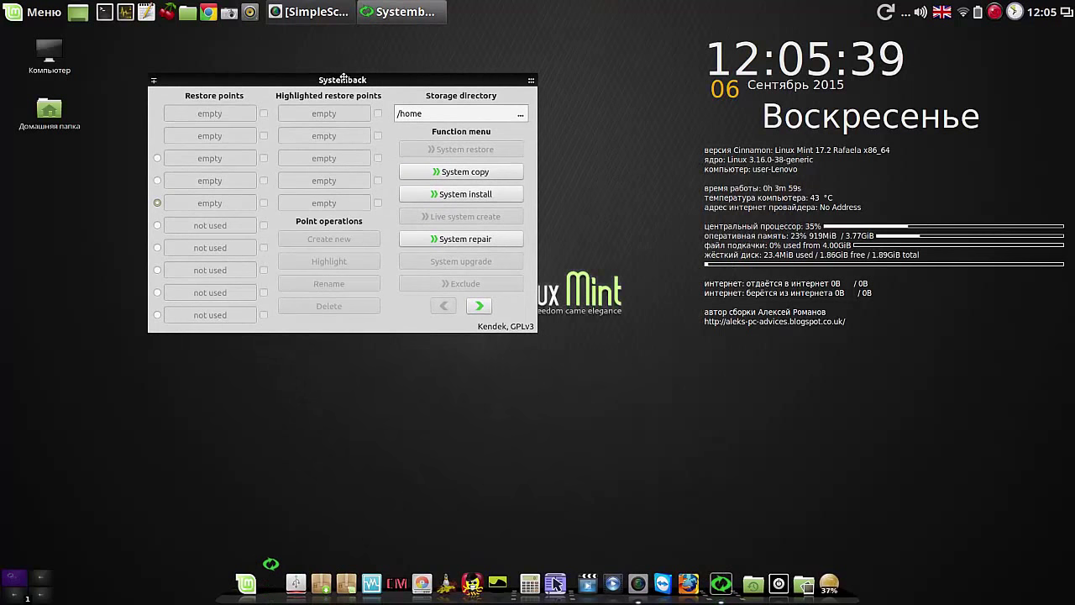
click(486, 172)
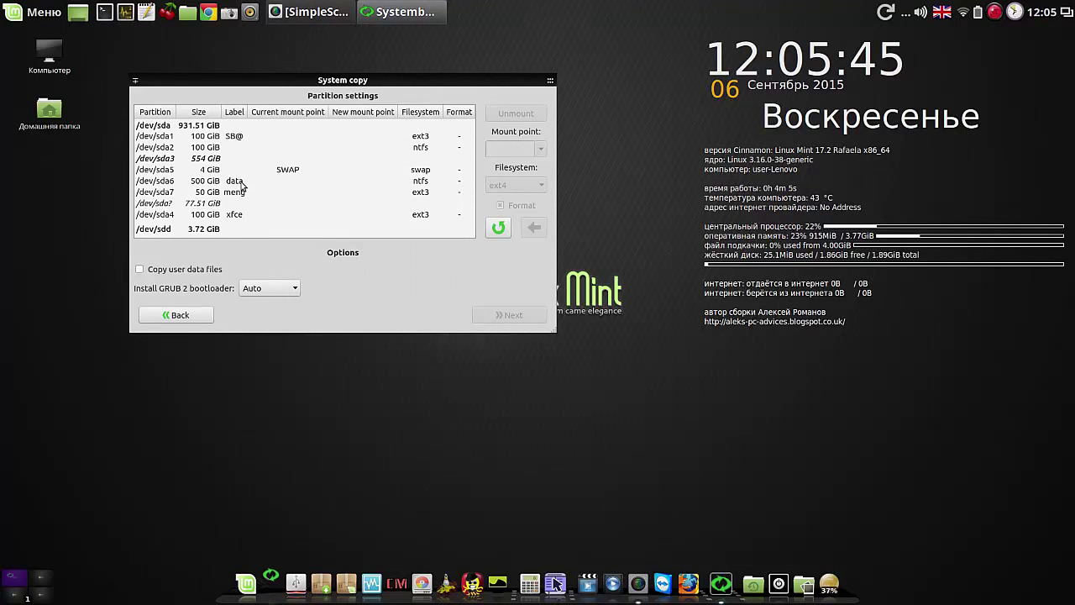
click(233, 140)
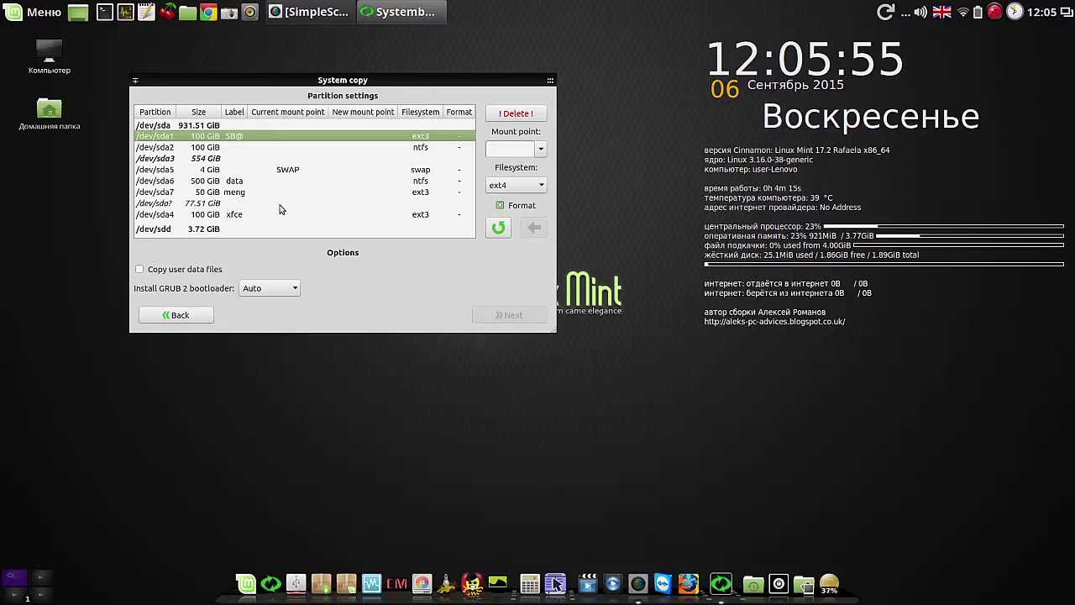
click(246, 194)
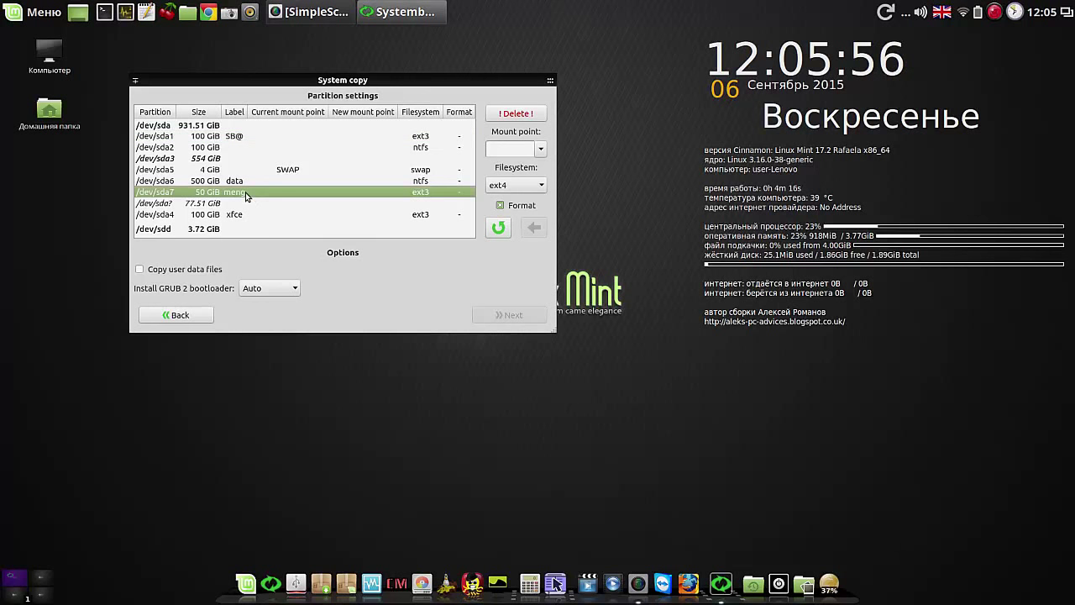
click(540, 149)
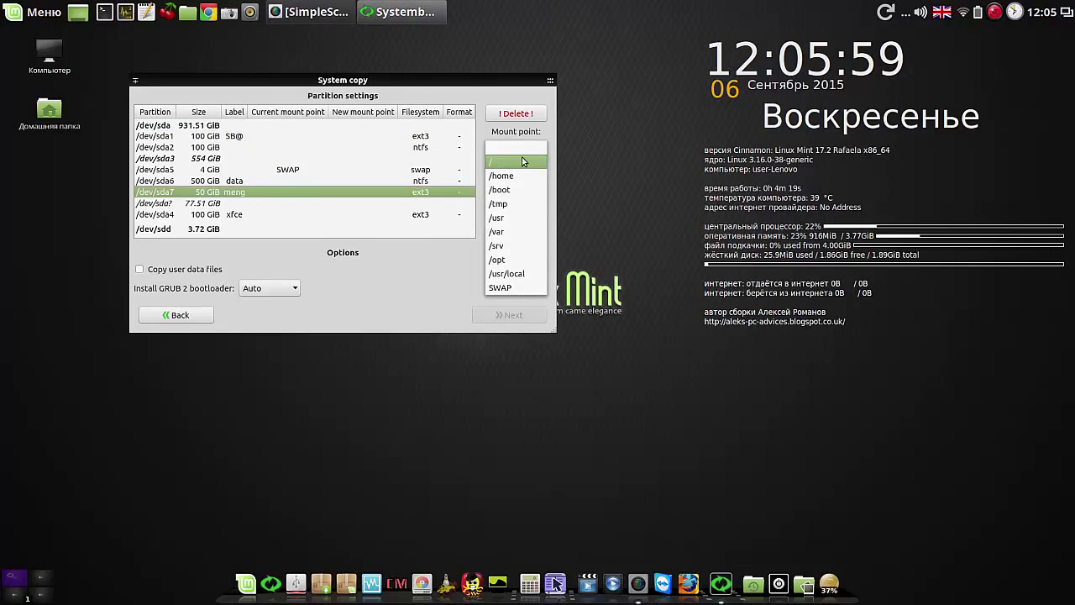
click(529, 161)
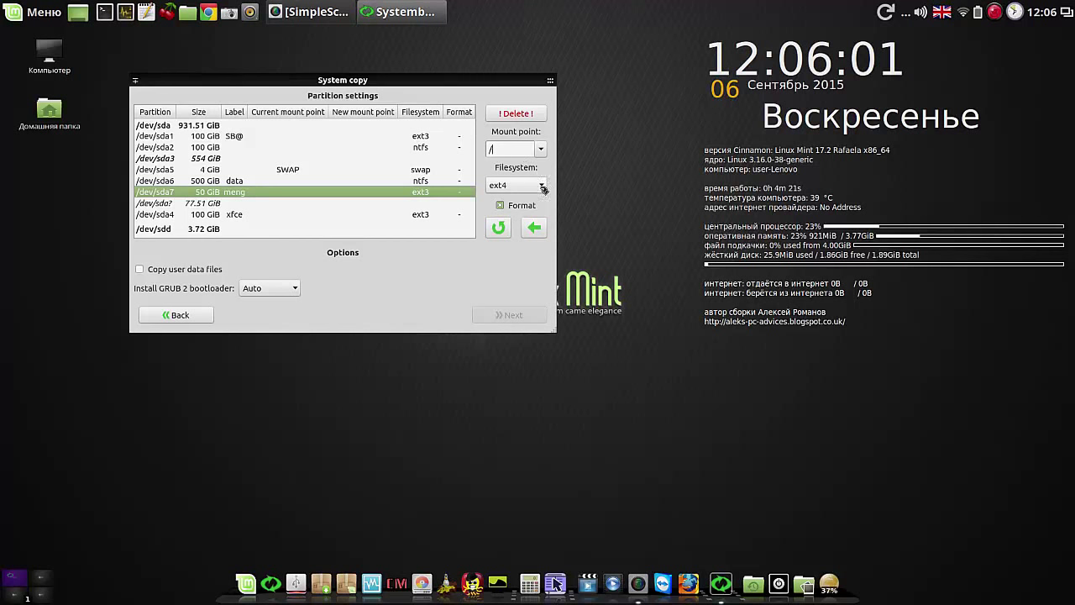
click(543, 185)
click(532, 196)
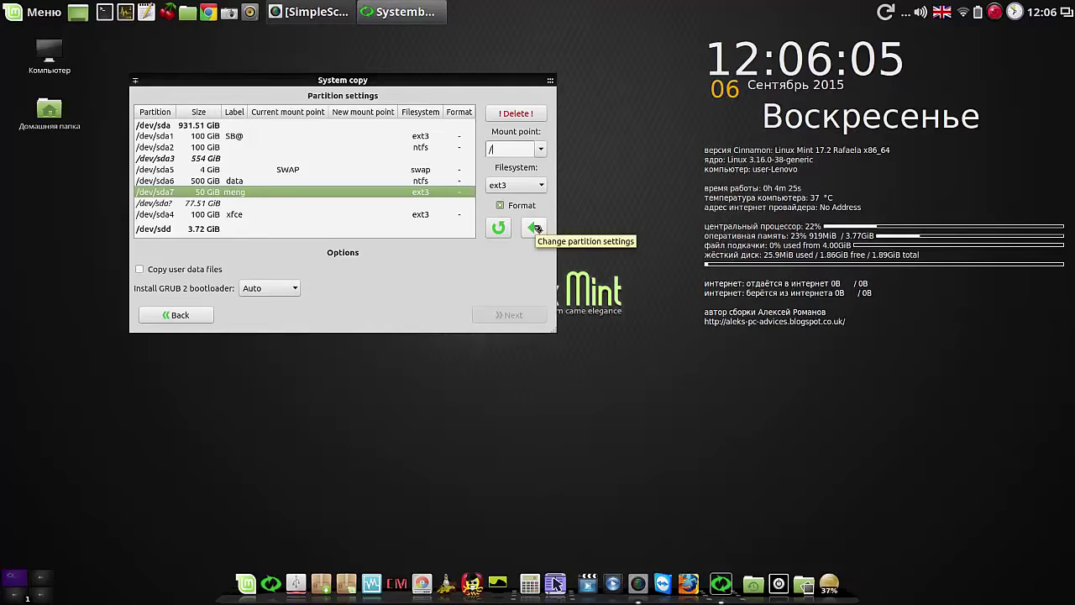
click(536, 228)
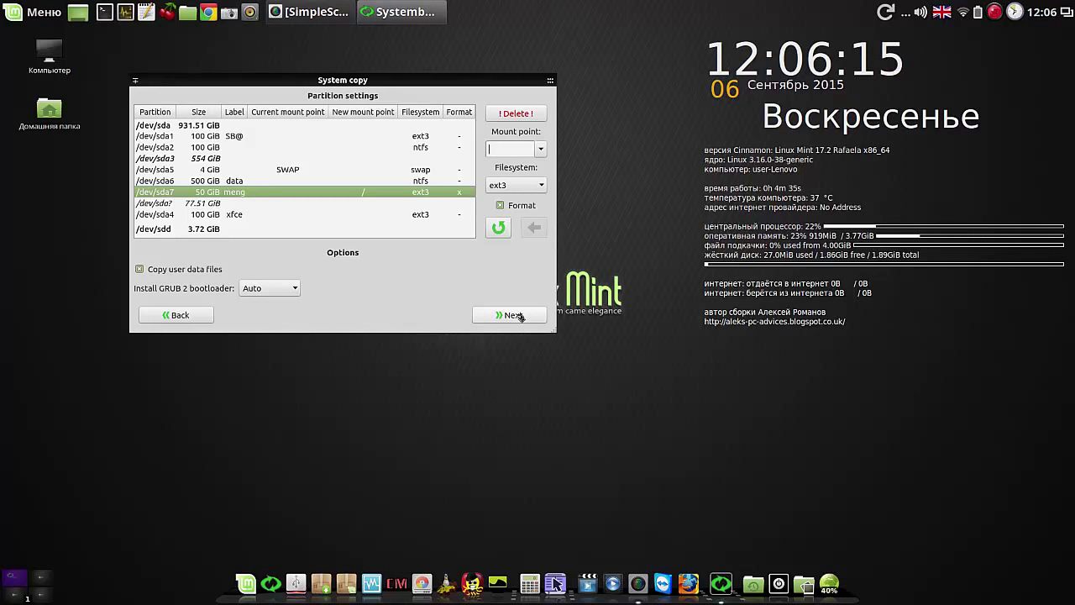
mouse_move(551, 86)
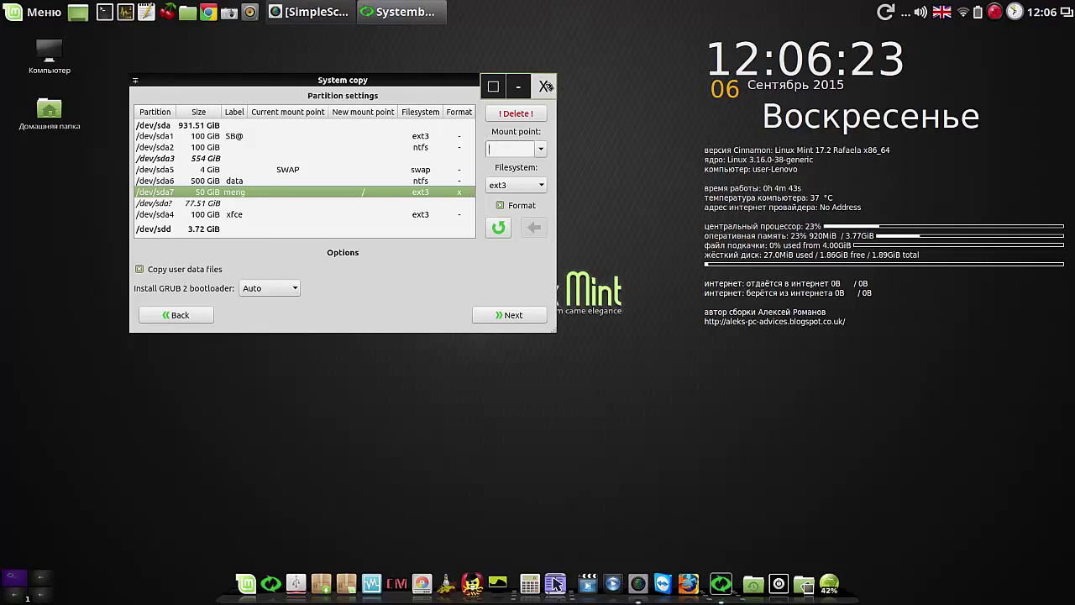
click(544, 87)
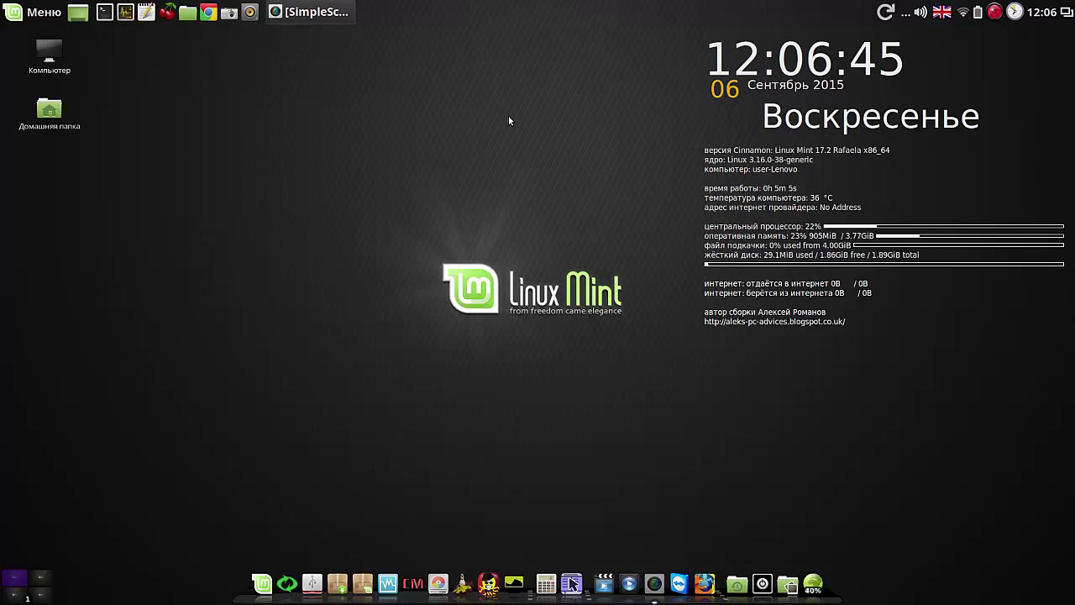
click(488, 582)
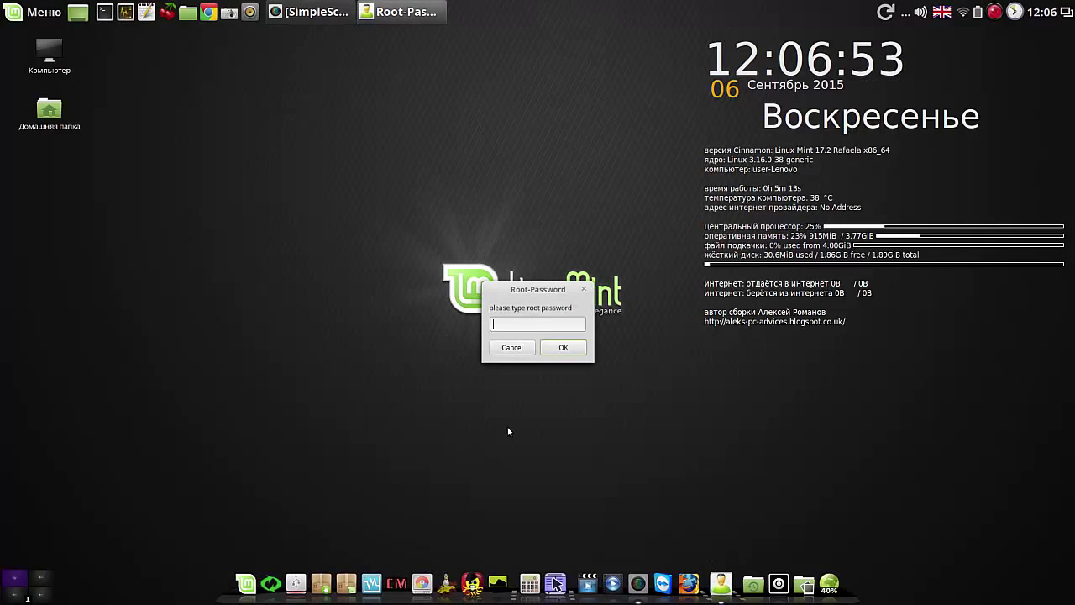
text(****)
click(567, 348)
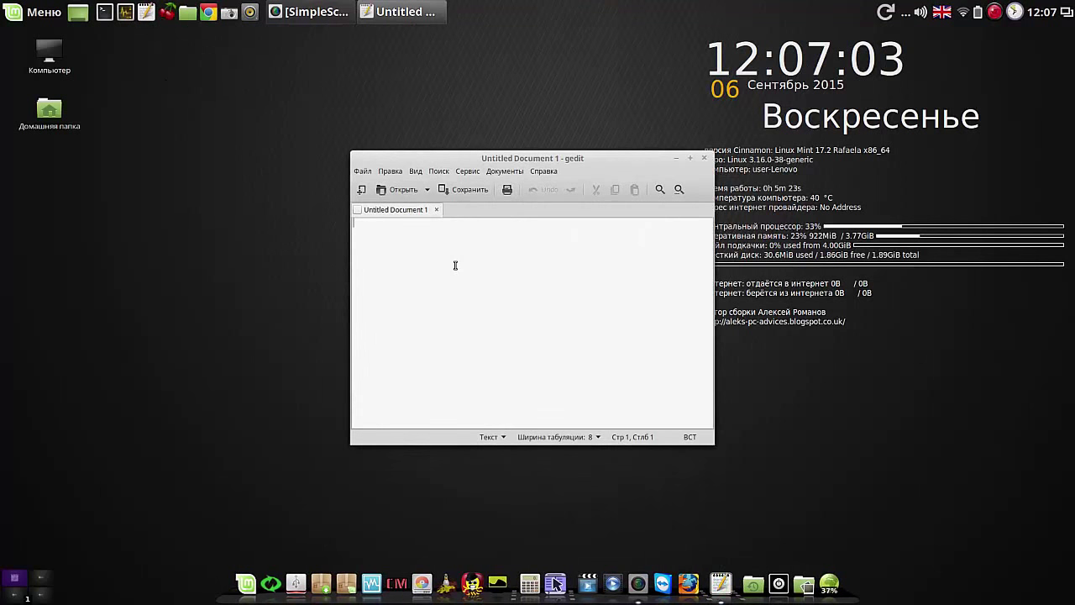
text(user)
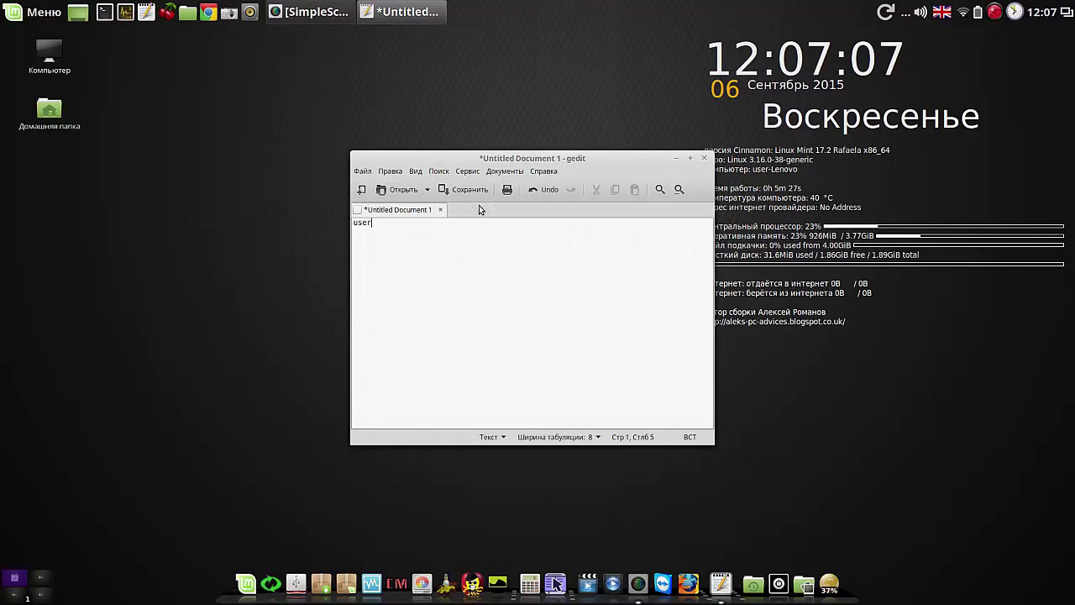
drag(567, 158, 355, 79)
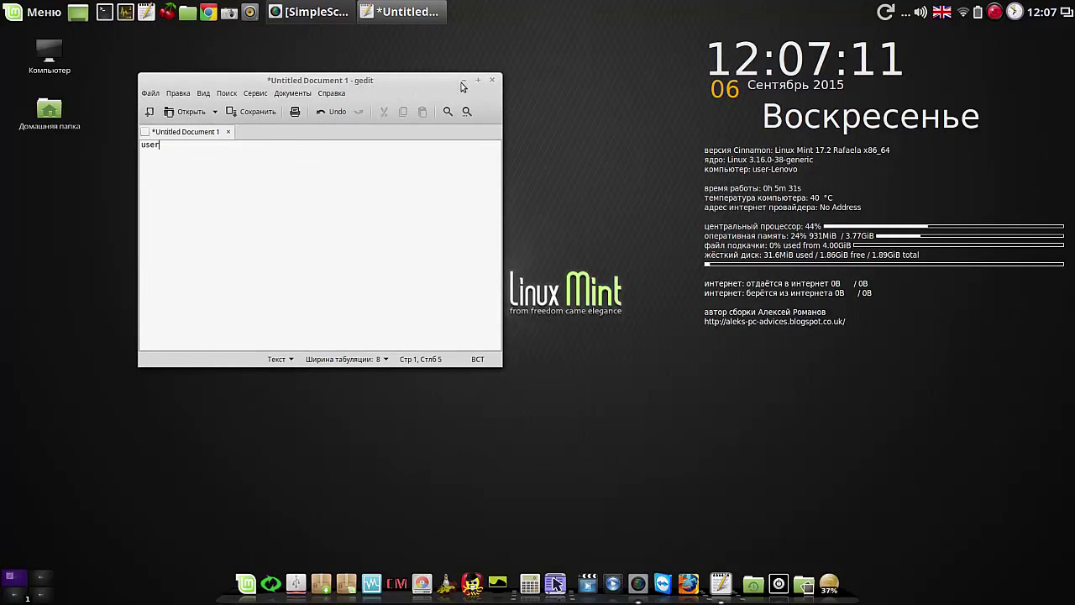
click(493, 81)
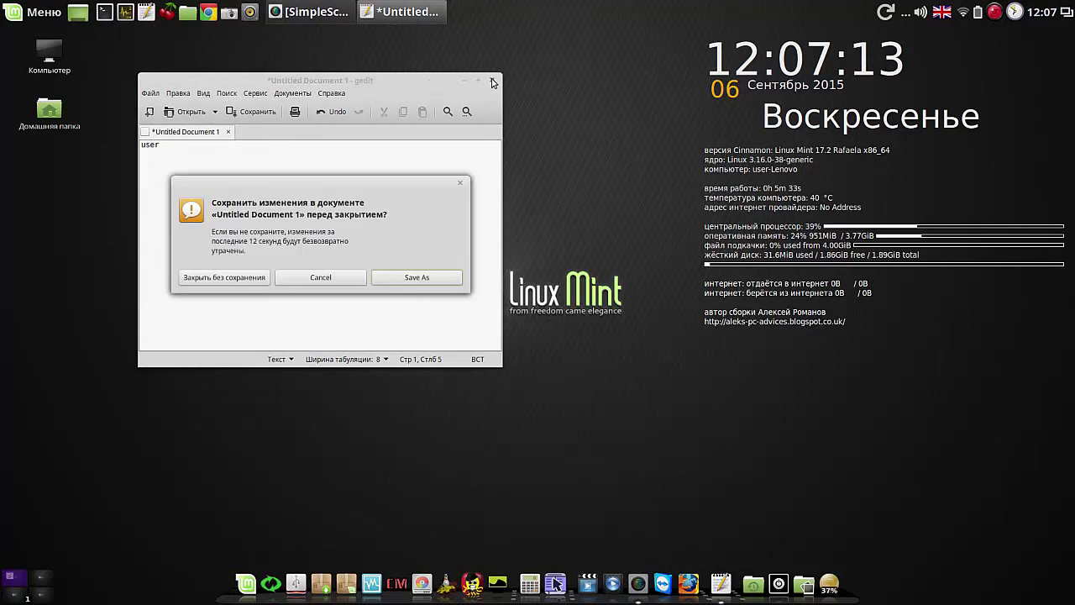
click(249, 277)
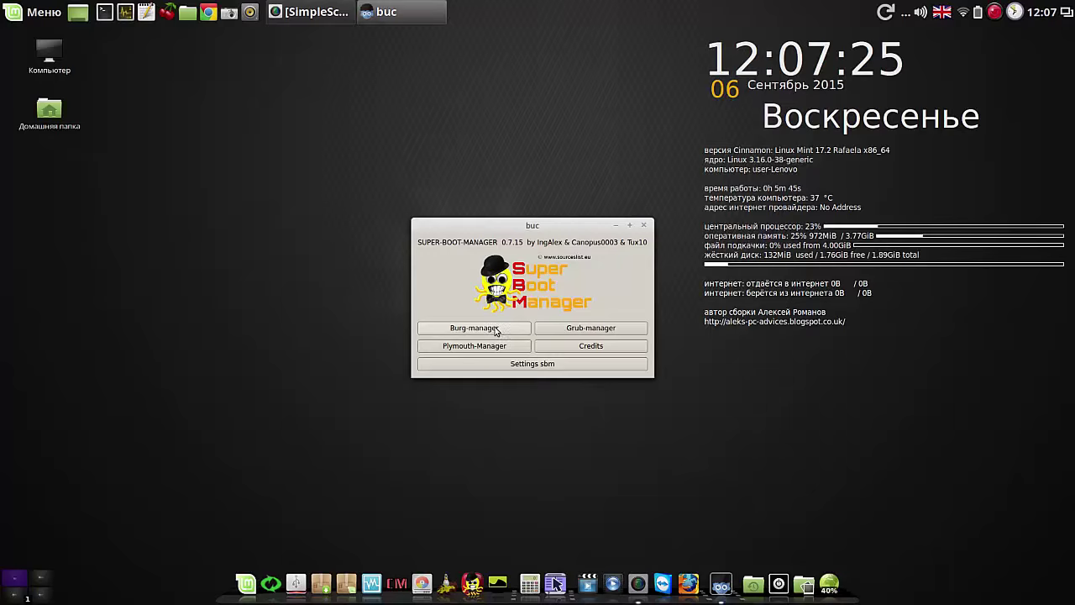
drag(563, 226, 409, 129)
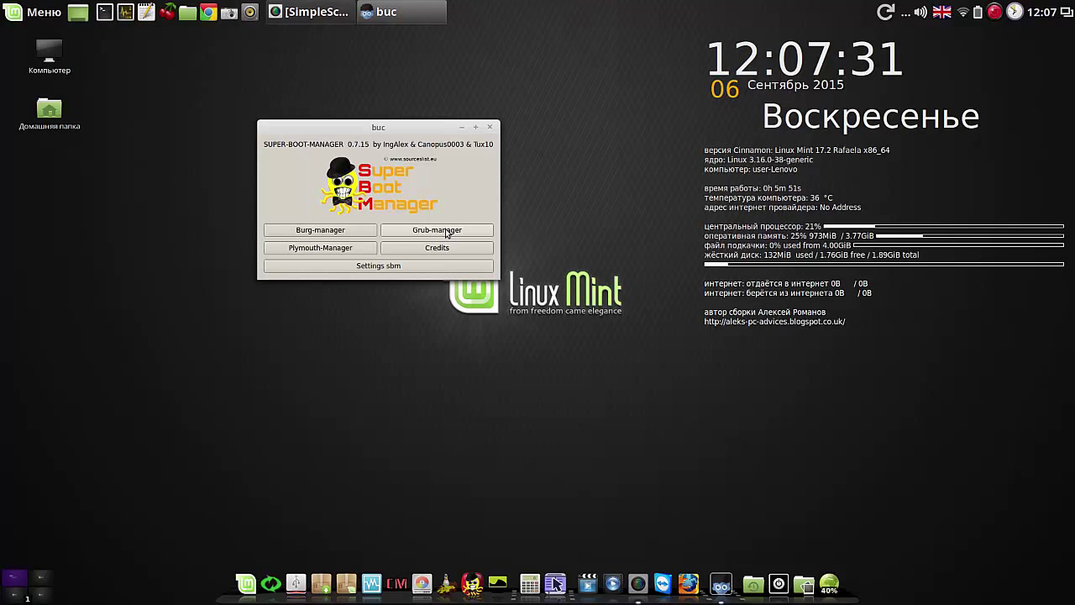
click(491, 128)
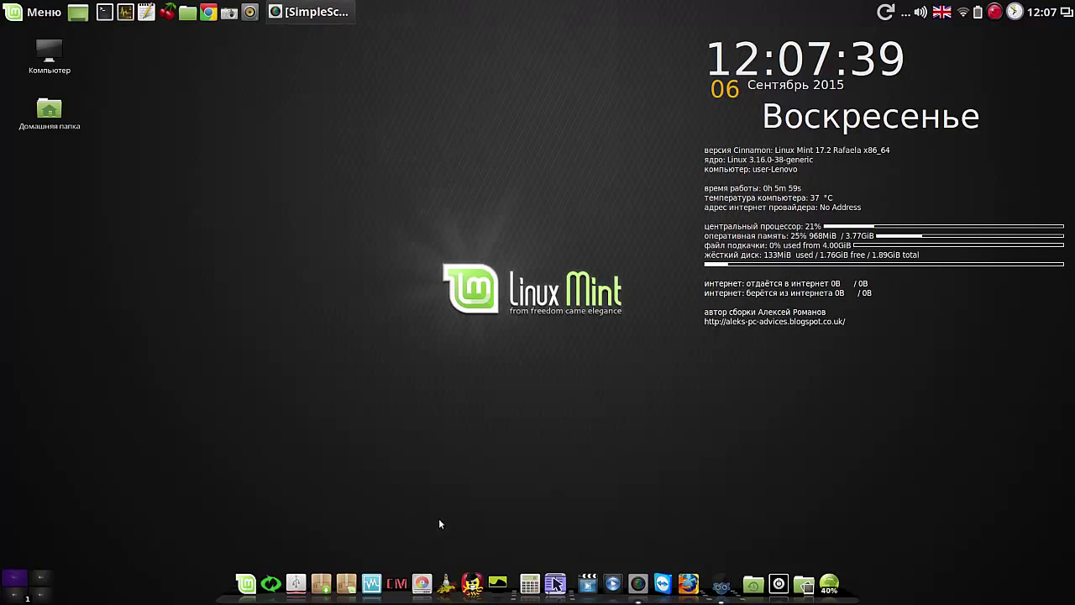
click(464, 583)
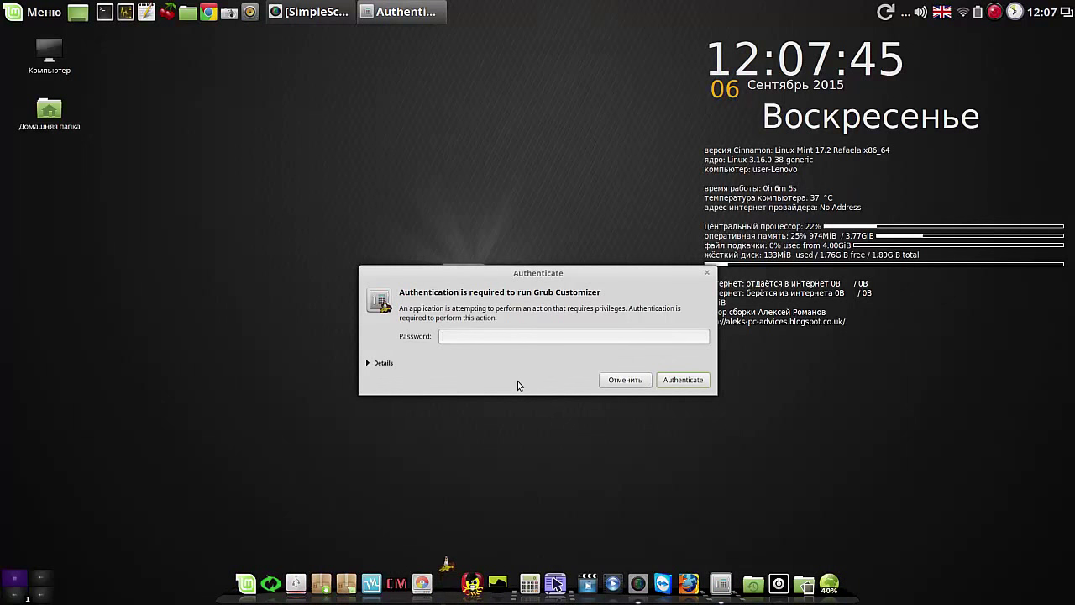
text(••••)
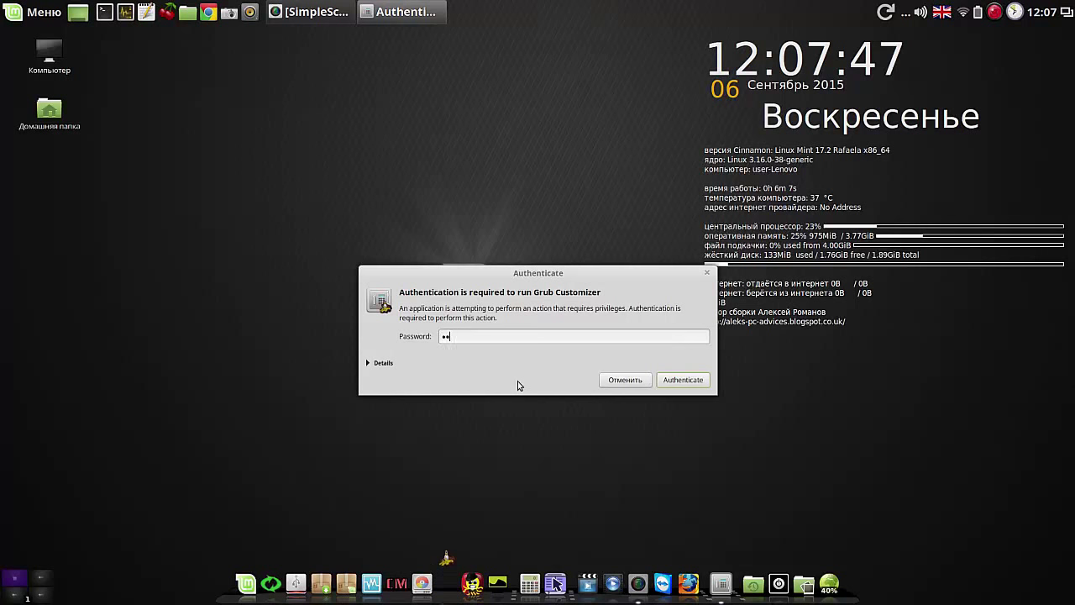
key(Return)
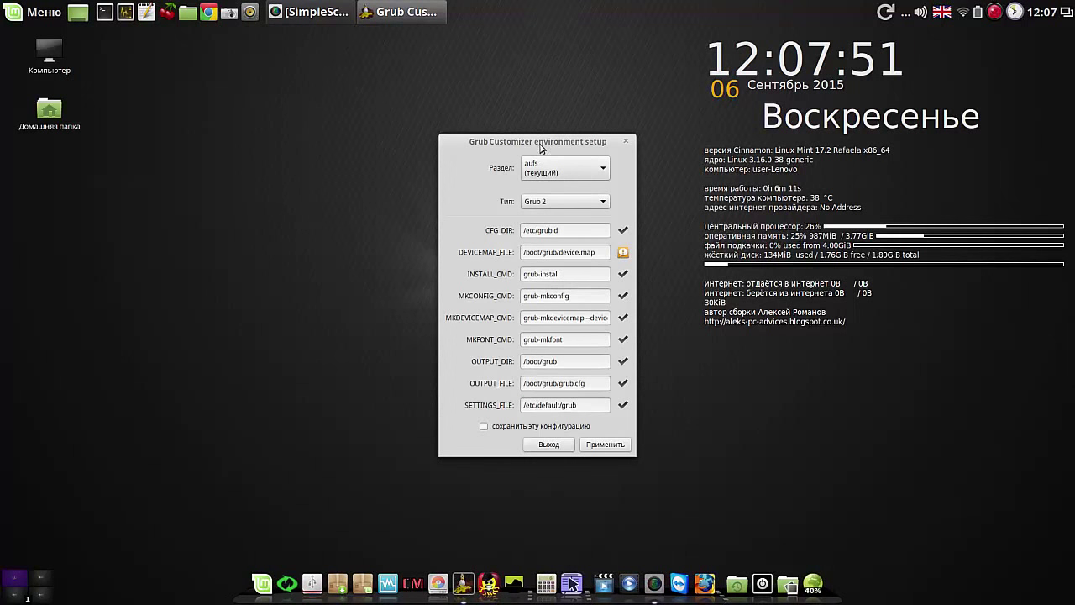
drag(537, 143, 322, 87)
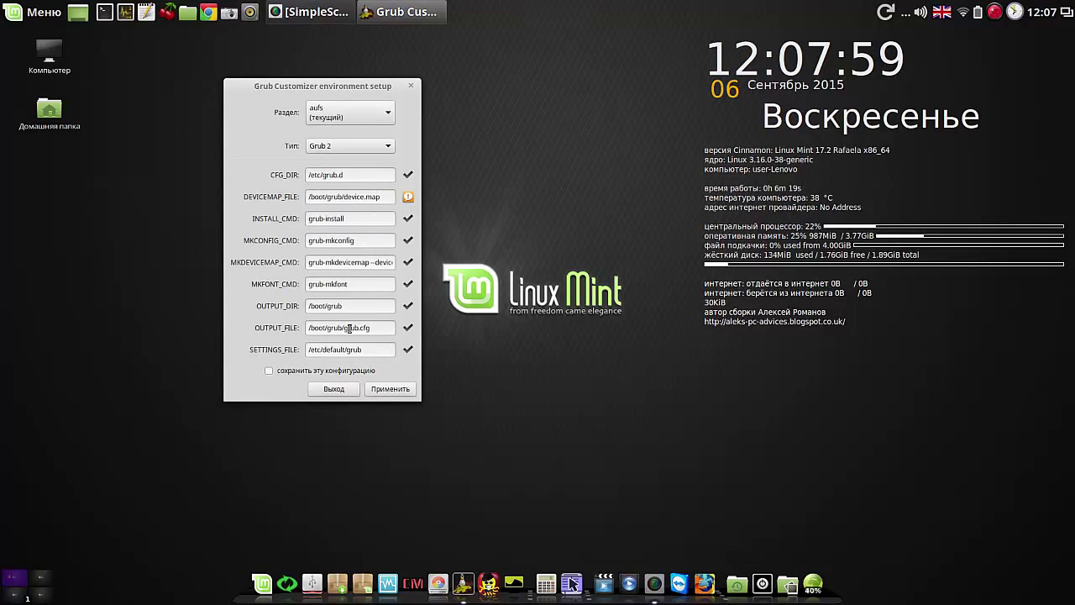
click(334, 389)
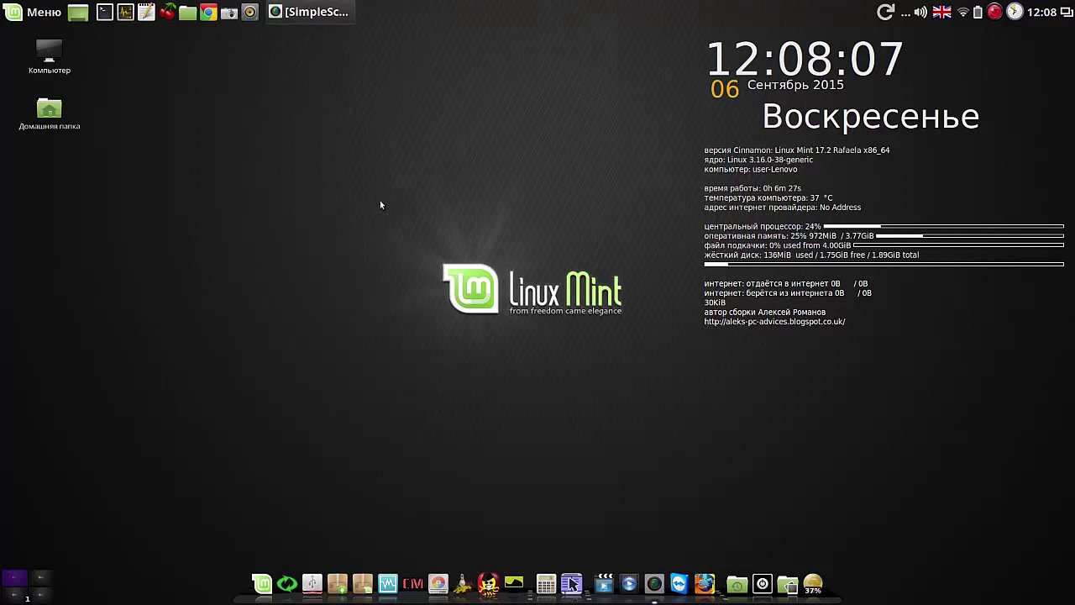